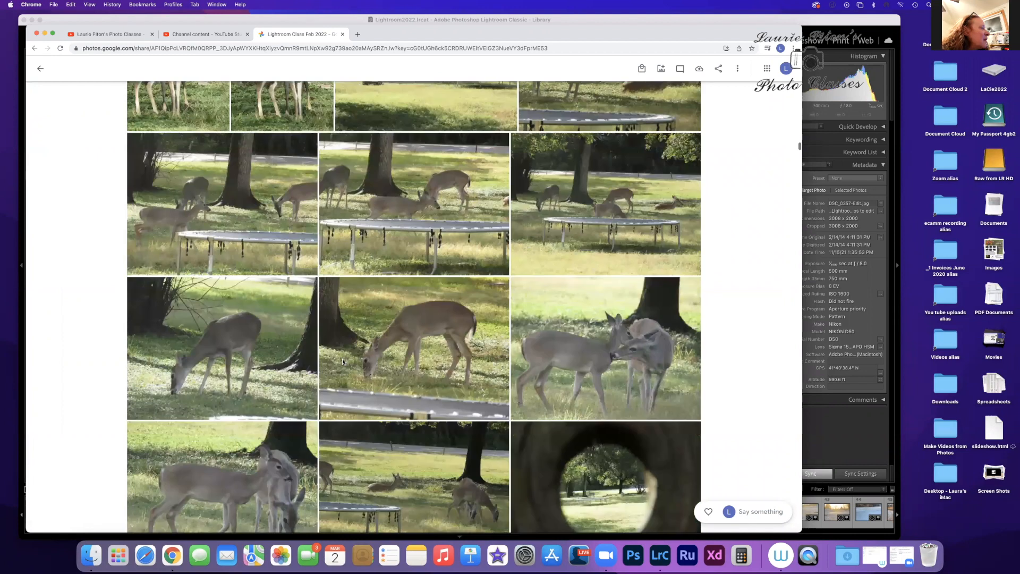
Step: Browse the shared Lightroom Class Feb 2022 album from the deer photos through the snow scenes to the elk and swan photos
scroll(343, 362, "down", 15)
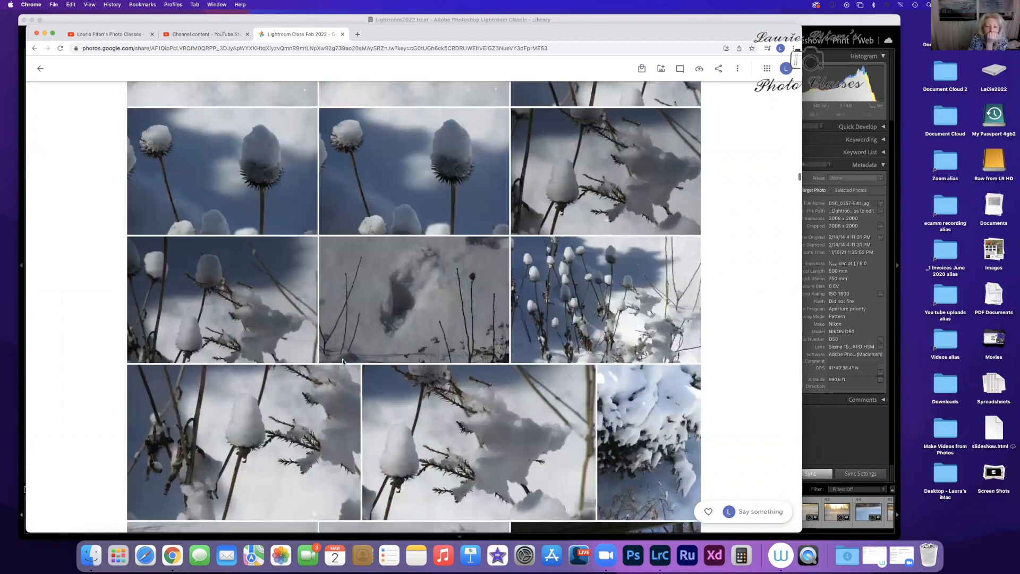
scroll(343, 362, "down", 15)
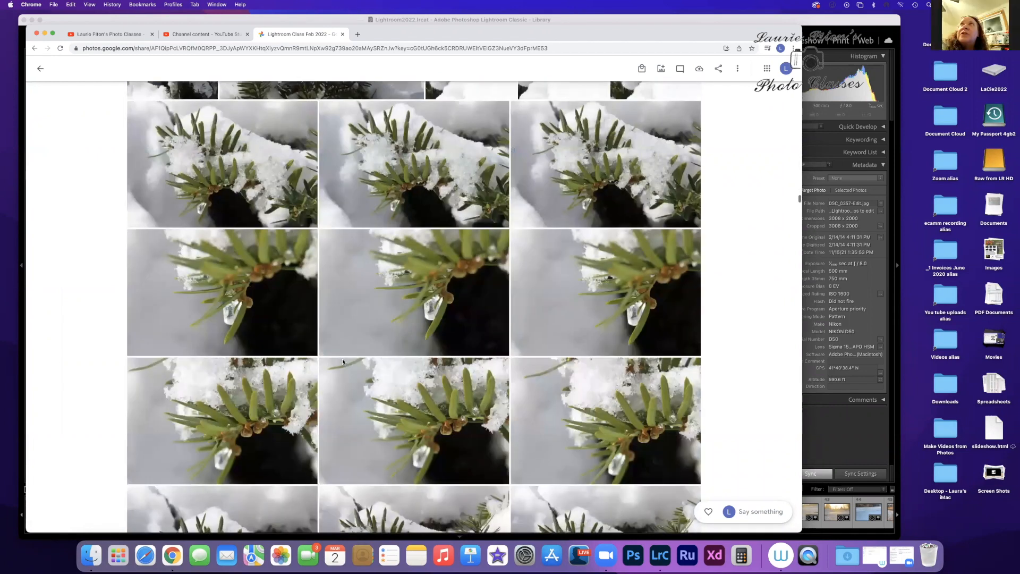
scroll(342, 362, "up", 20)
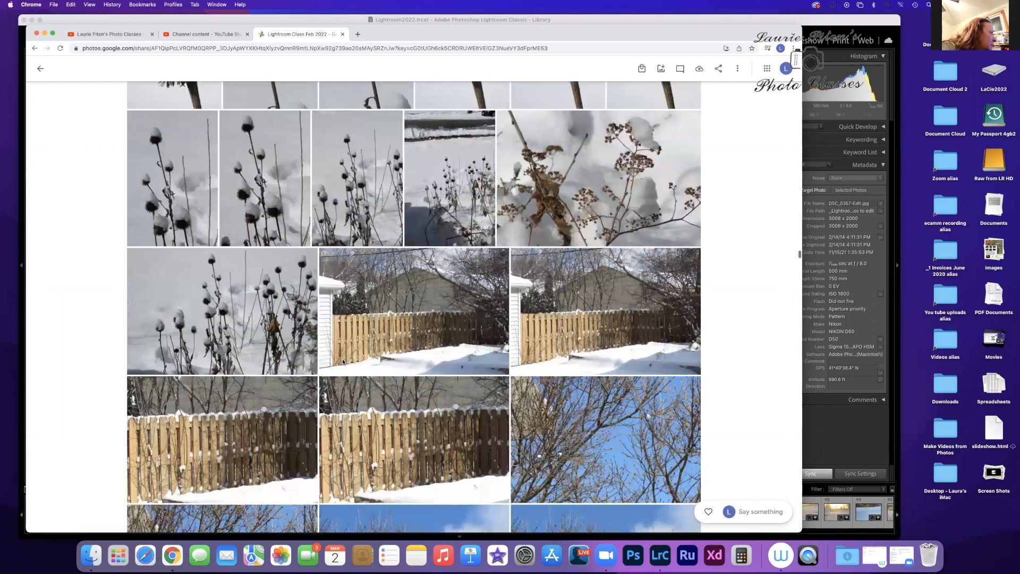
scroll(343, 362, "down", 15)
scroll(342, 362, "down", 15)
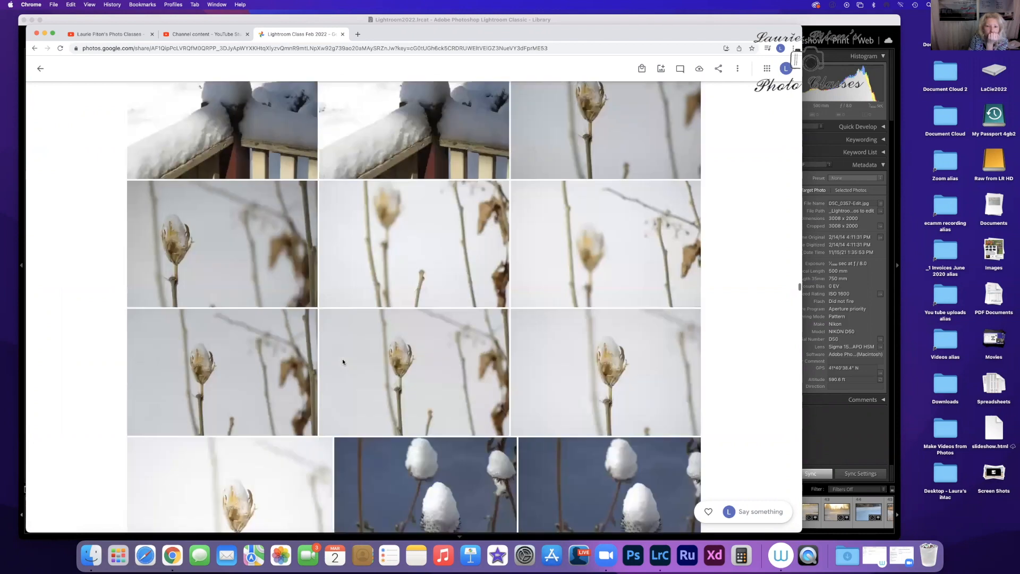
scroll(342, 362, "down", 15)
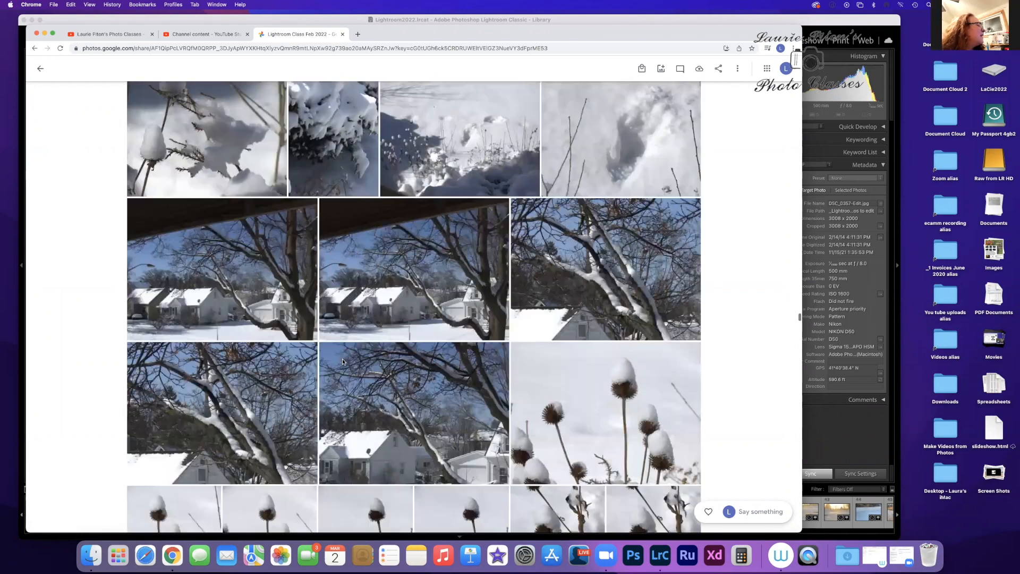
scroll(342, 362, "down", 5)
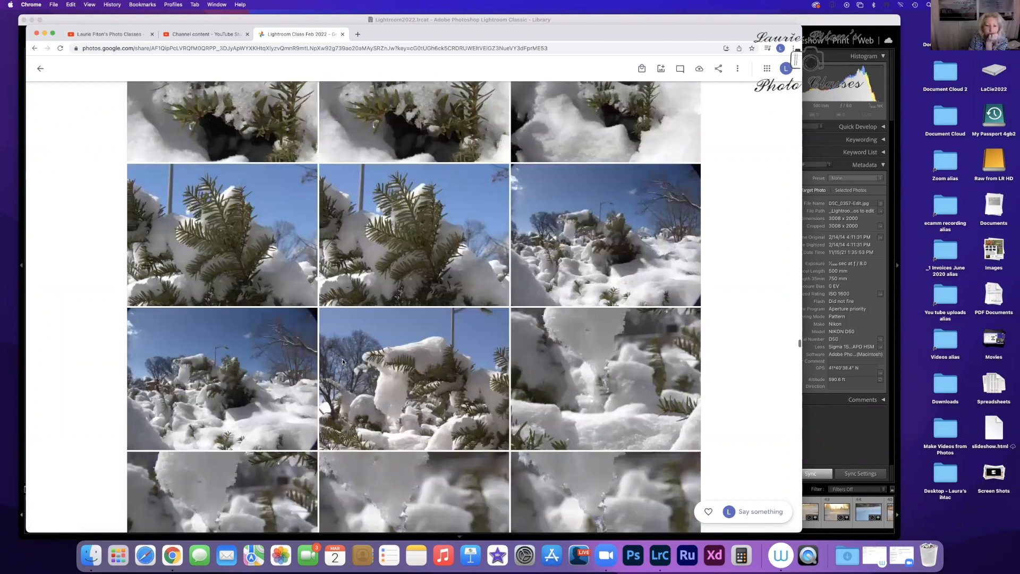
scroll(342, 362, "down", 5)
scroll(342, 362, "down", 20)
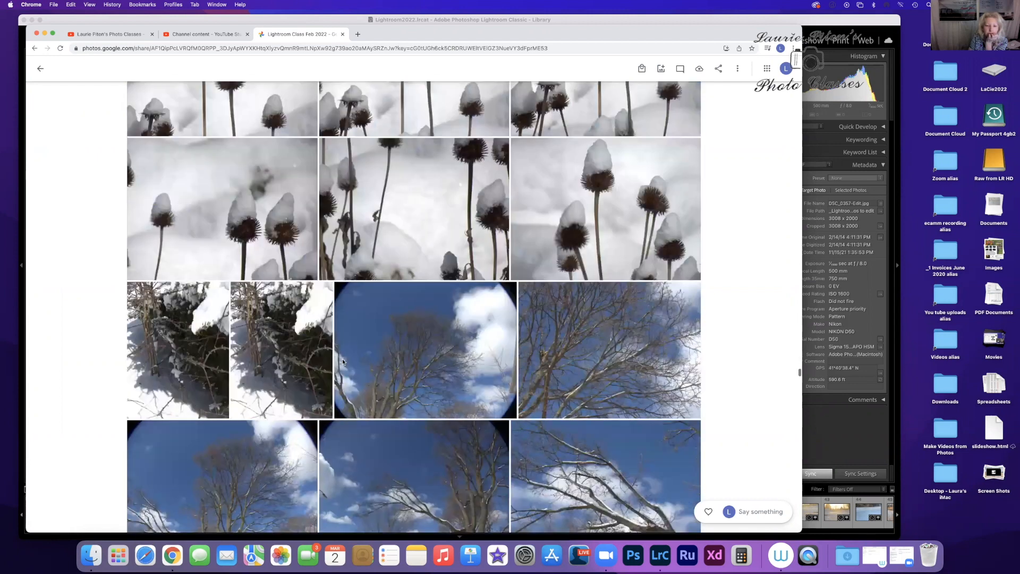
scroll(343, 362, "down", 15)
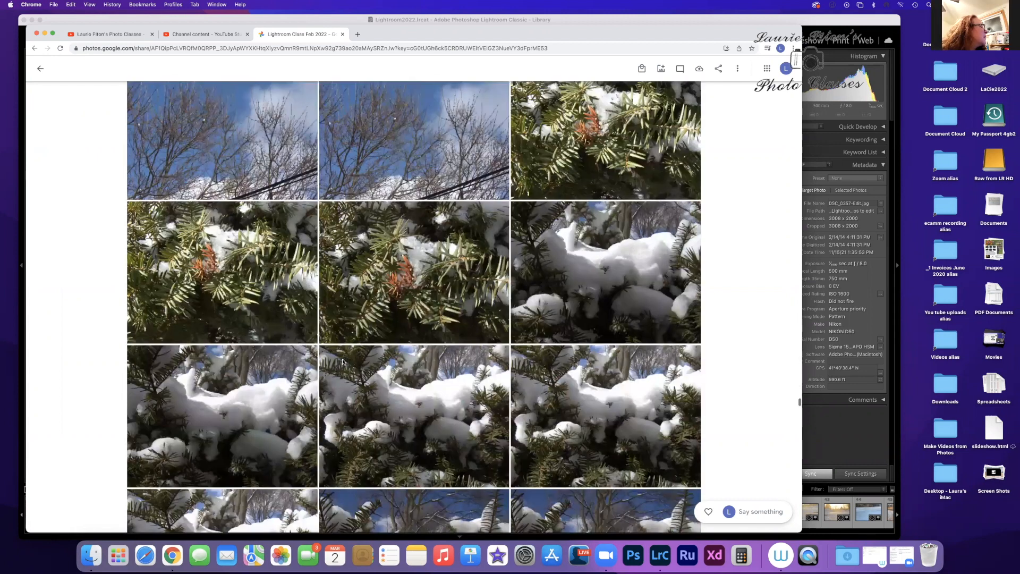
scroll(343, 362, "down", 20)
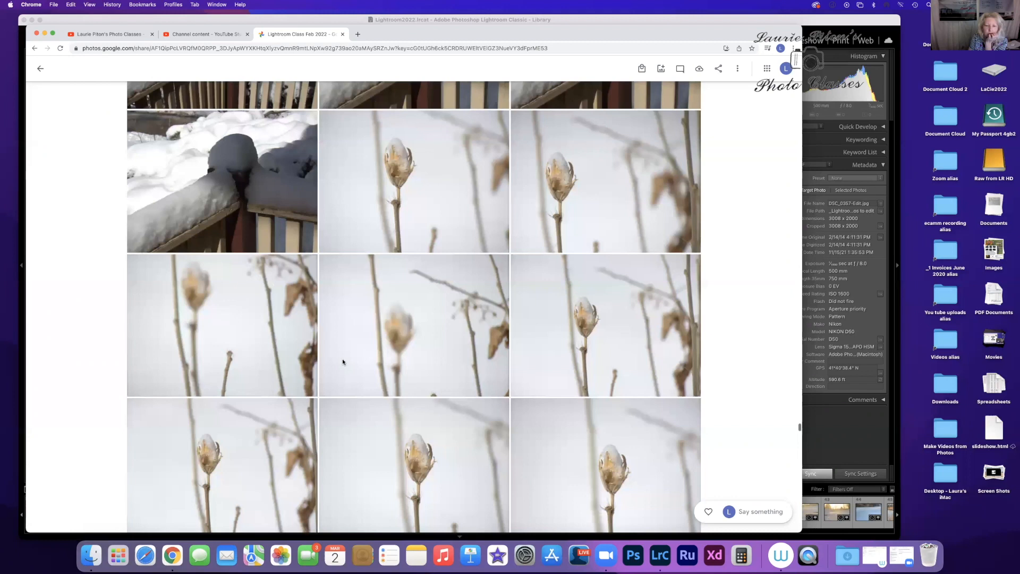
scroll(342, 359, "down", 5)
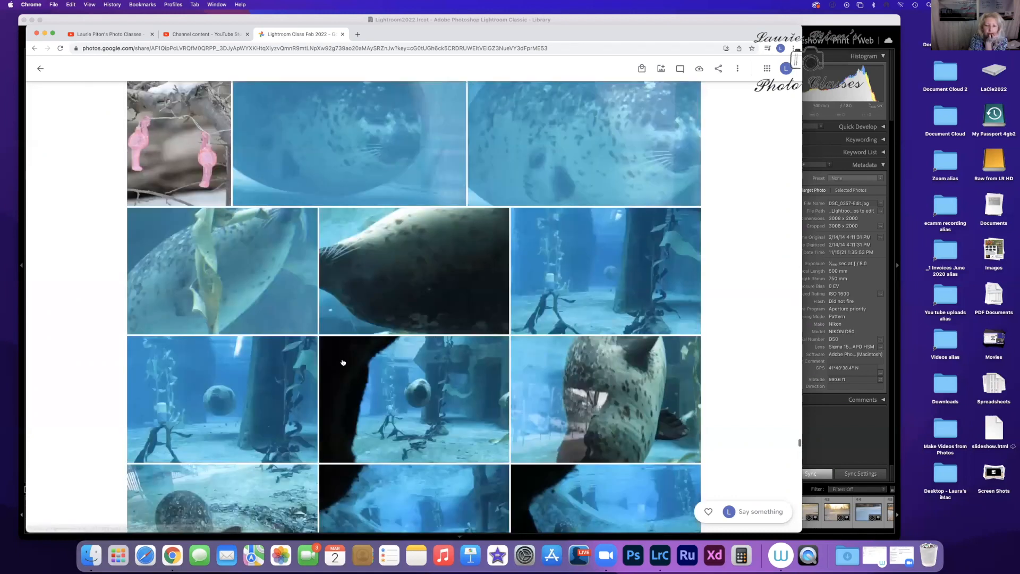
scroll(342, 359, "up", 5)
scroll(342, 358, "down", 10)
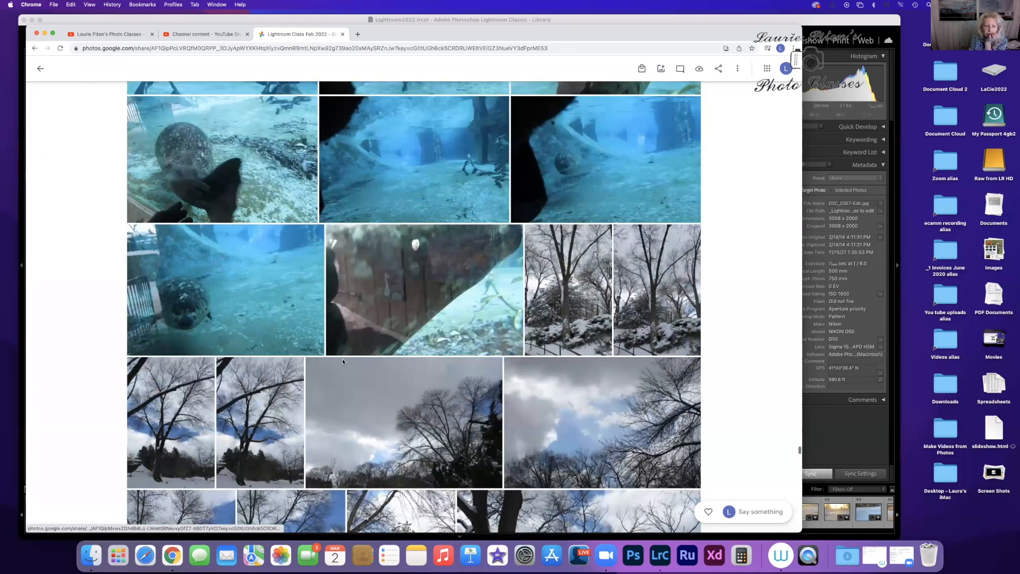
scroll(342, 359, "down", 15)
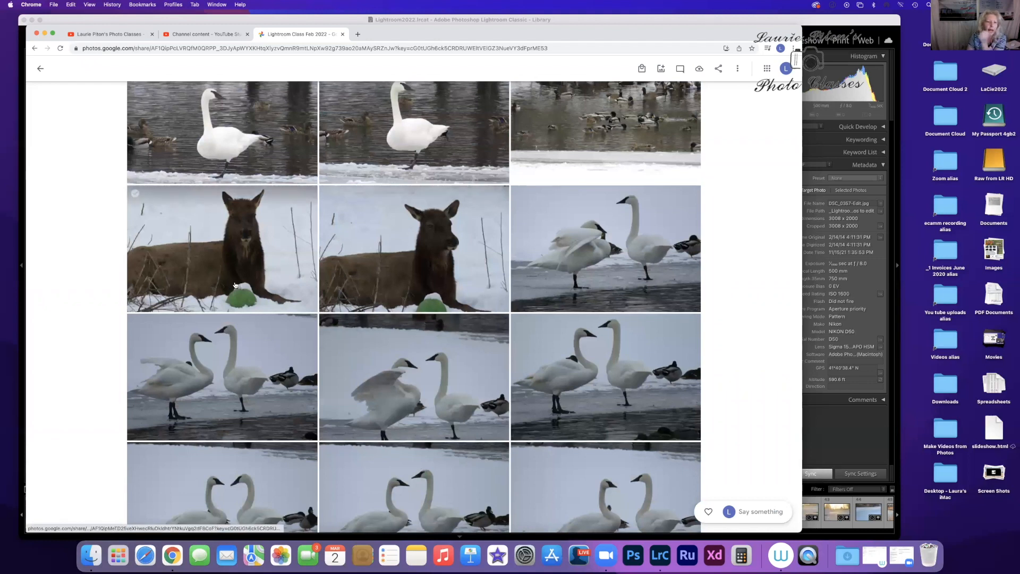
Step: View the photo of the elk facing the camera beside the green ball, and advance two photos to the pair of swans
left_click(233, 277)
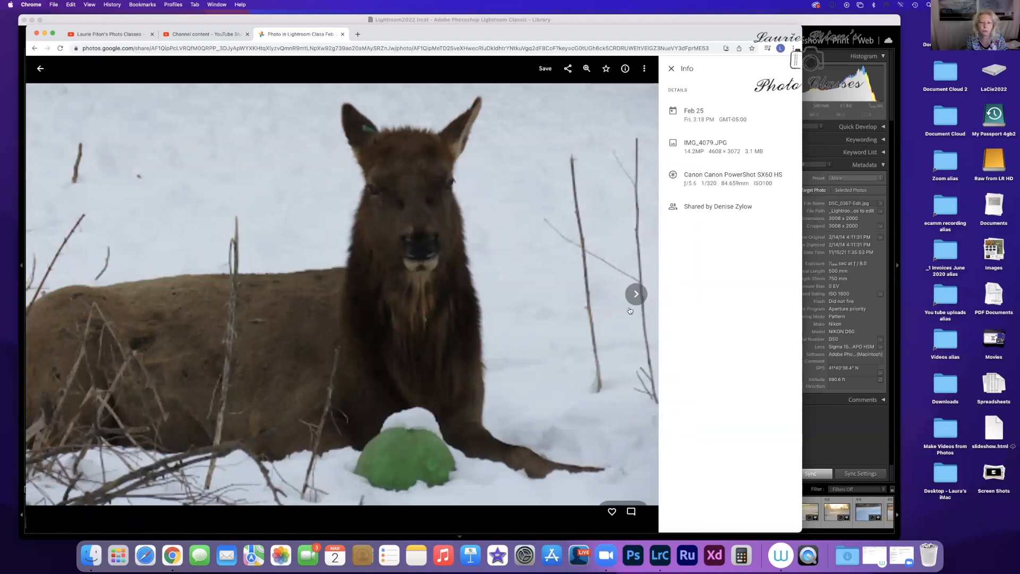
left_click(636, 295)
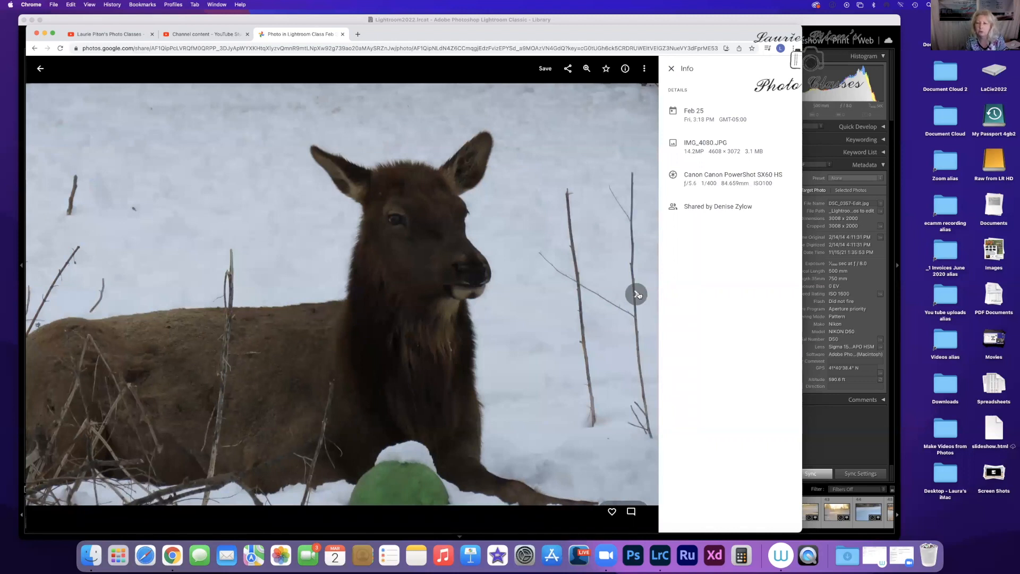
left_click(637, 295)
Step: Examine the swan pair photo up close, restore its full view, and return to the album
scroll(243, 345, "up", 5)
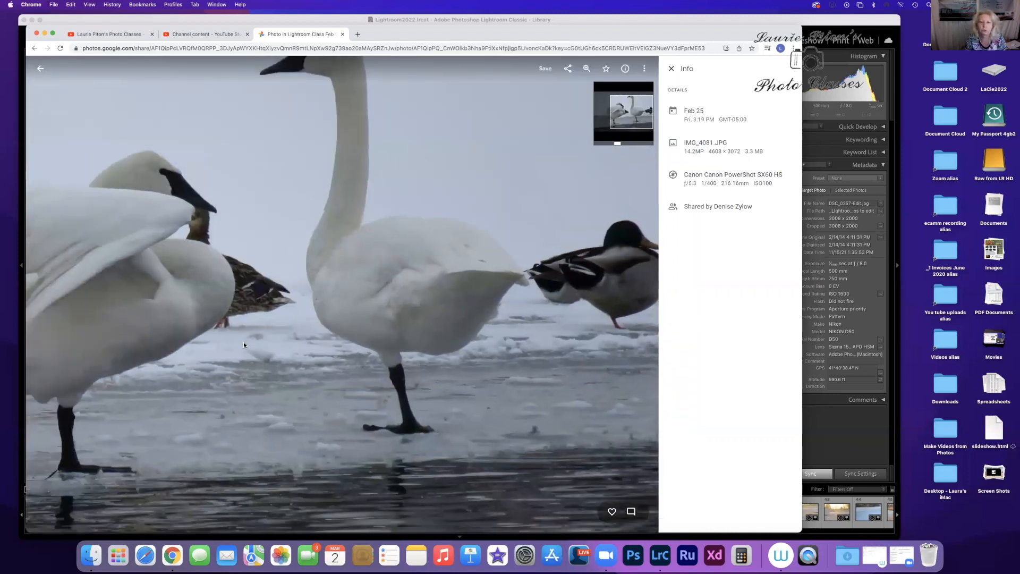
mouse_move(617, 146)
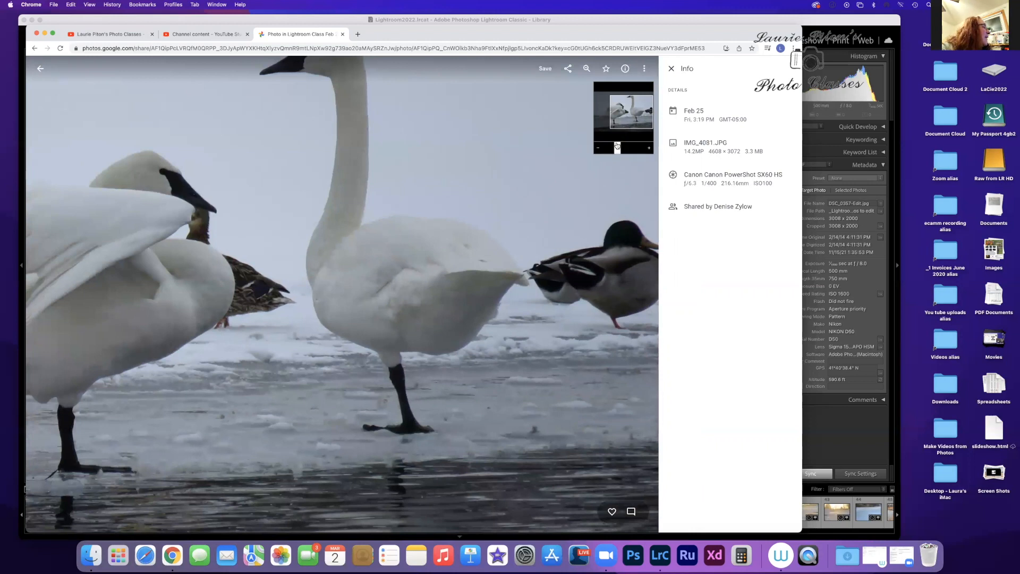
left_click_drag(617, 146, 605, 145)
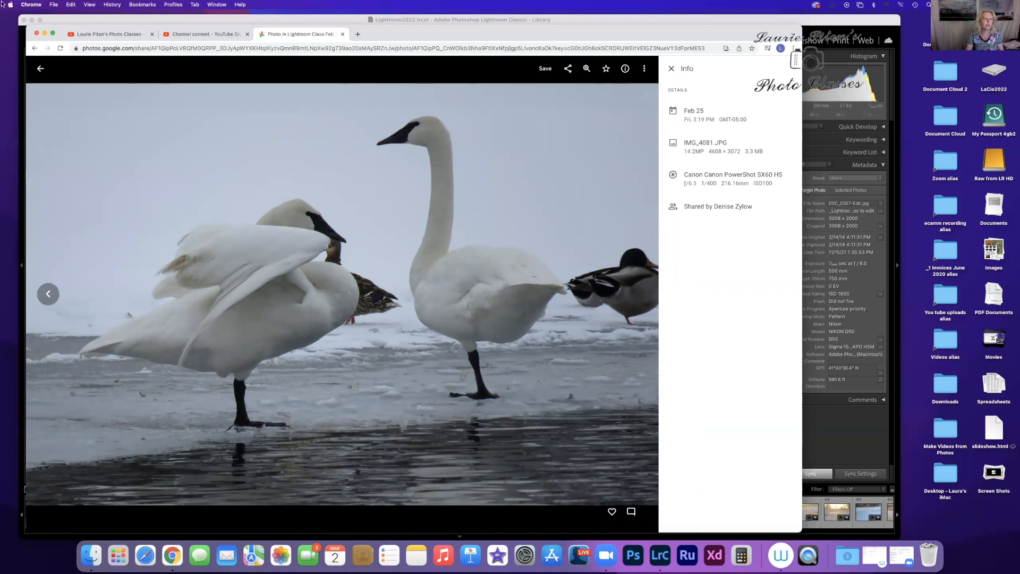
left_click(40, 70)
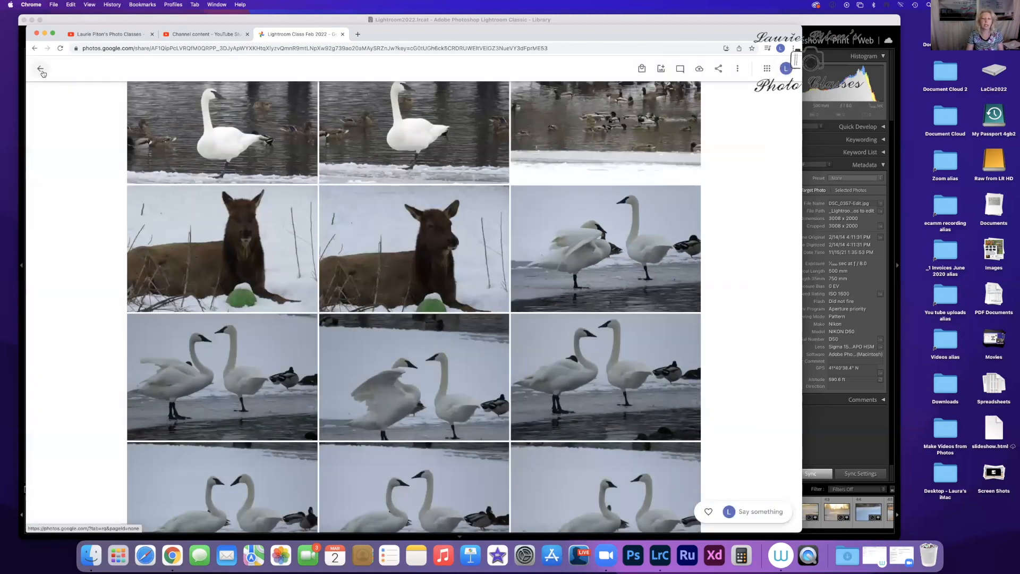
Step: Reopen the photo of the elk facing the camera, examine its face up close, and return to the album
left_click(205, 245)
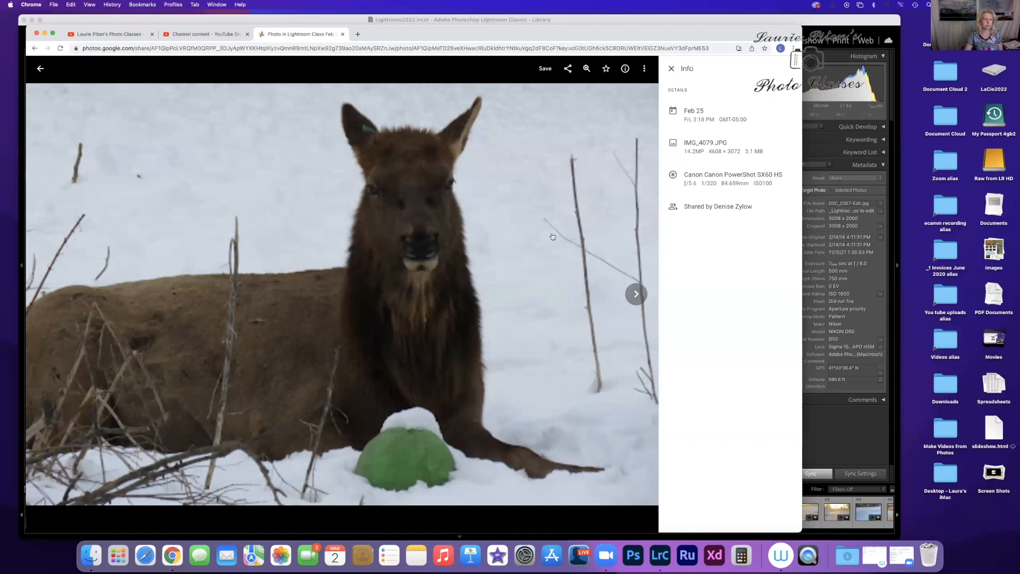
scroll(321, 178, "up", 3)
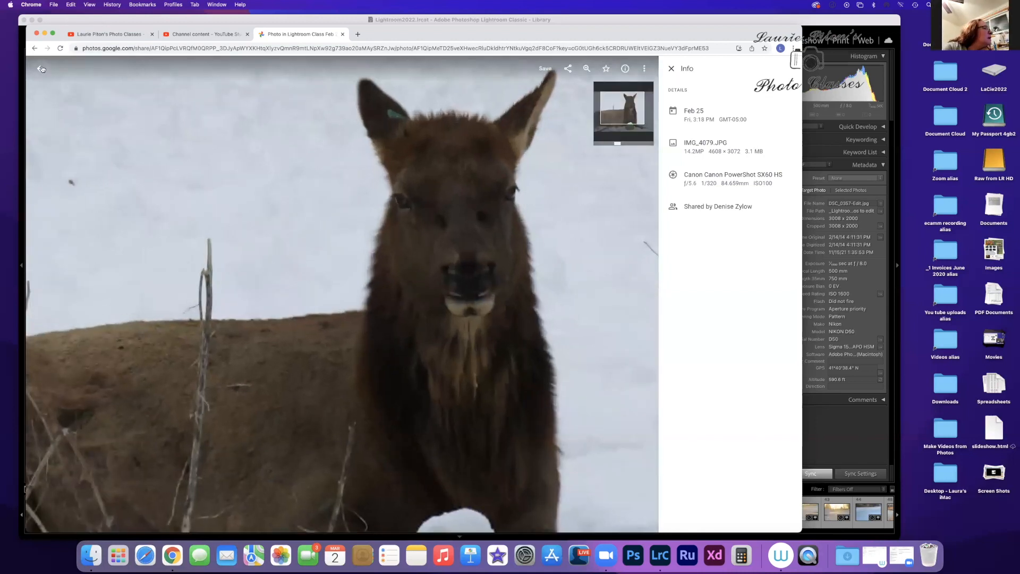
left_click(40, 69)
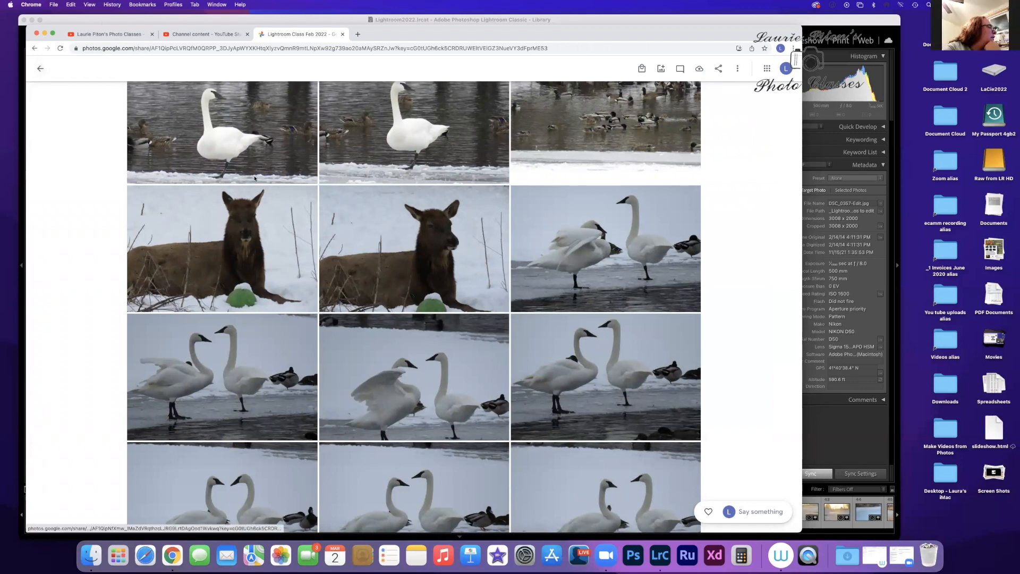
Step: Like the first portrait photo of blue sky breaking through clouds over the snowy park, and return to the album
scroll(254, 179, "down", 10)
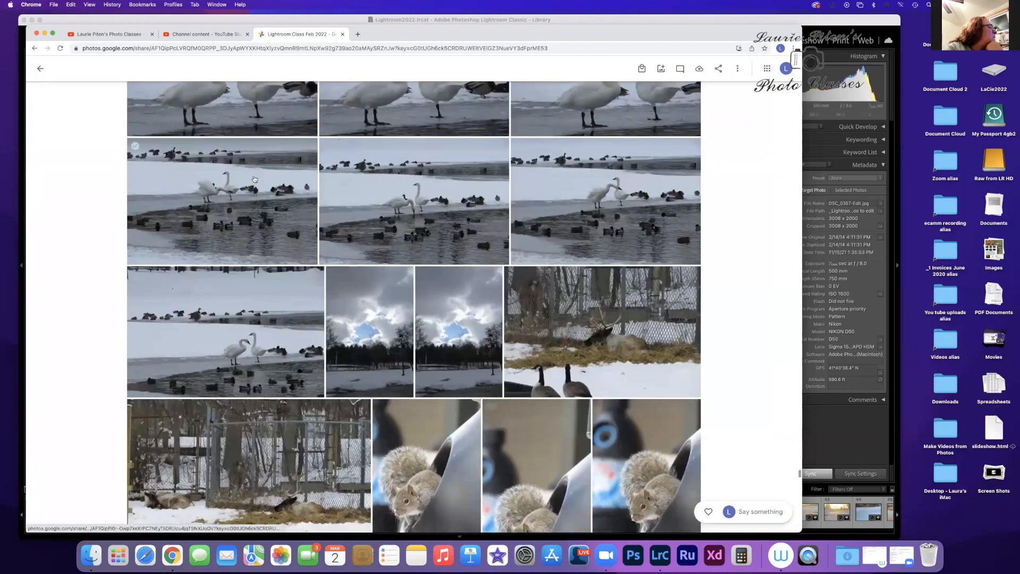
scroll(254, 178, "down", 3)
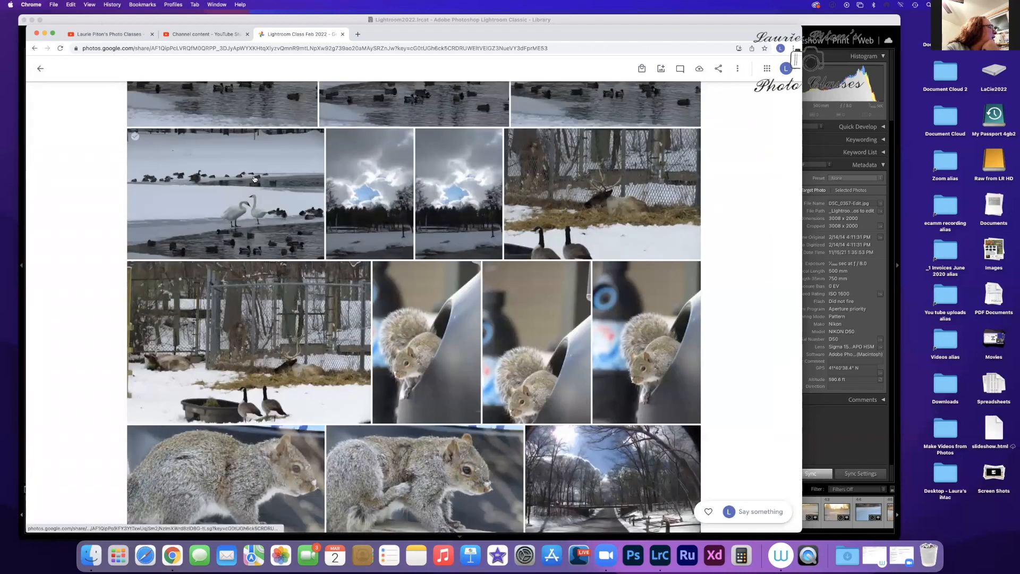
left_click(355, 182)
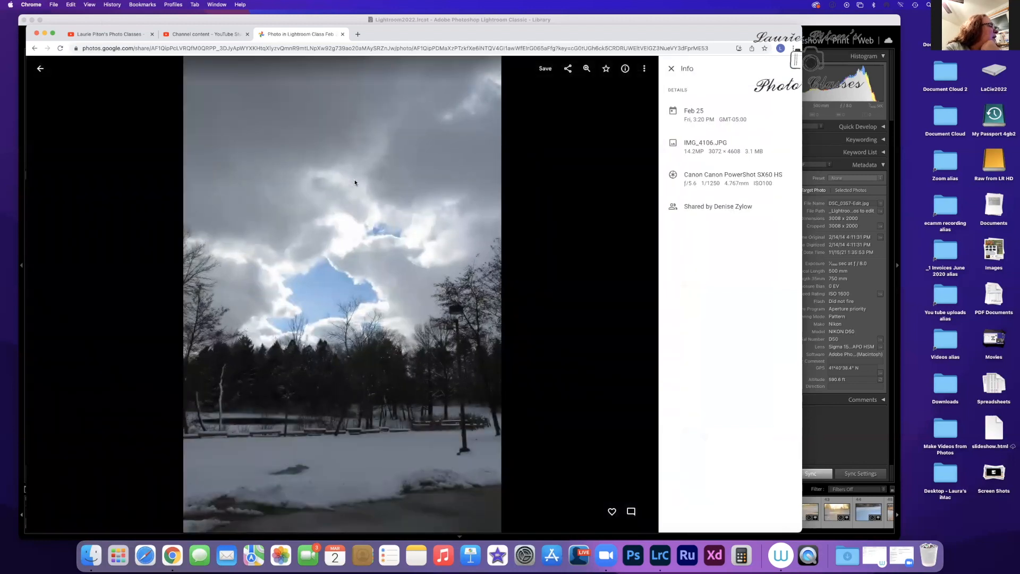
scroll(98, 116, "up", 1)
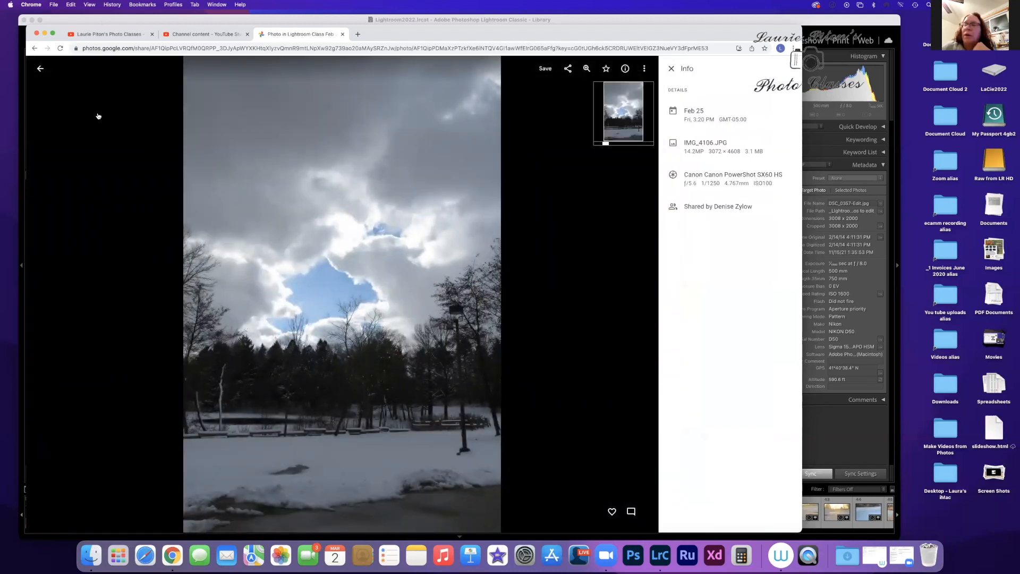
left_click(612, 511)
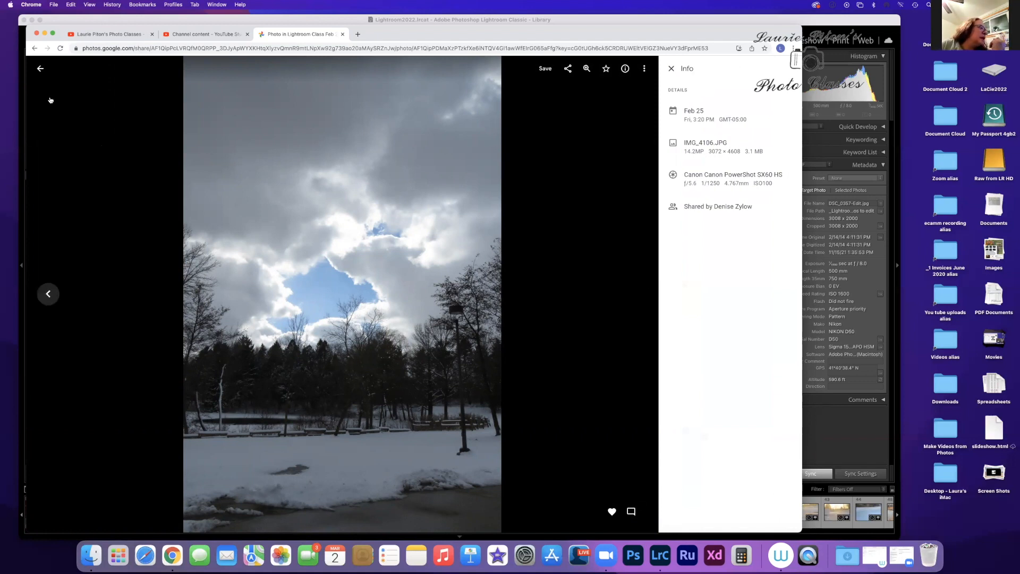
left_click(41, 69)
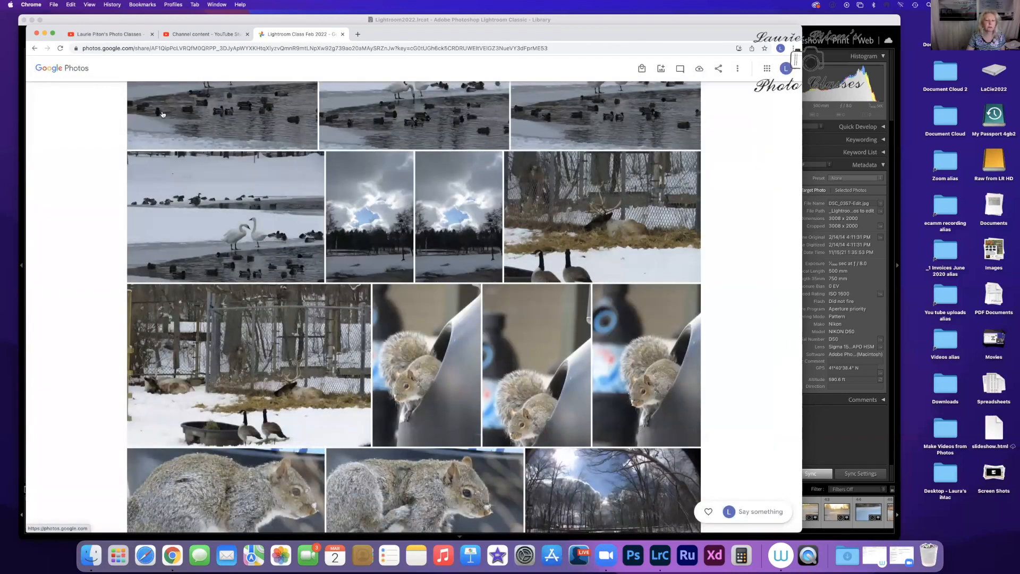
Step: Browse back up the album through the snowy park, seed head, fence, tree and snow-covered evergreen photos
scroll(266, 153, "up", 10)
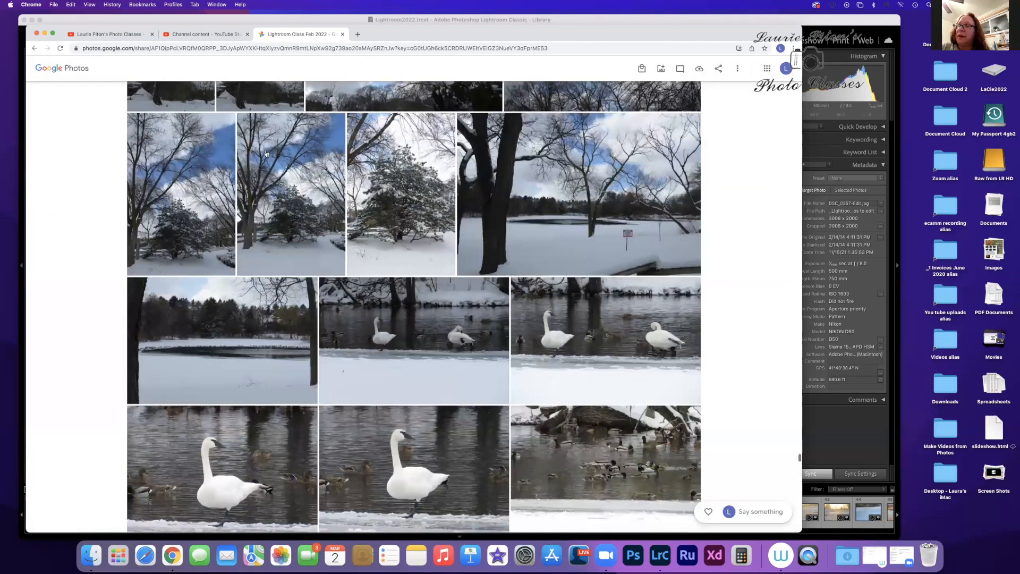
scroll(266, 153, "up", 10)
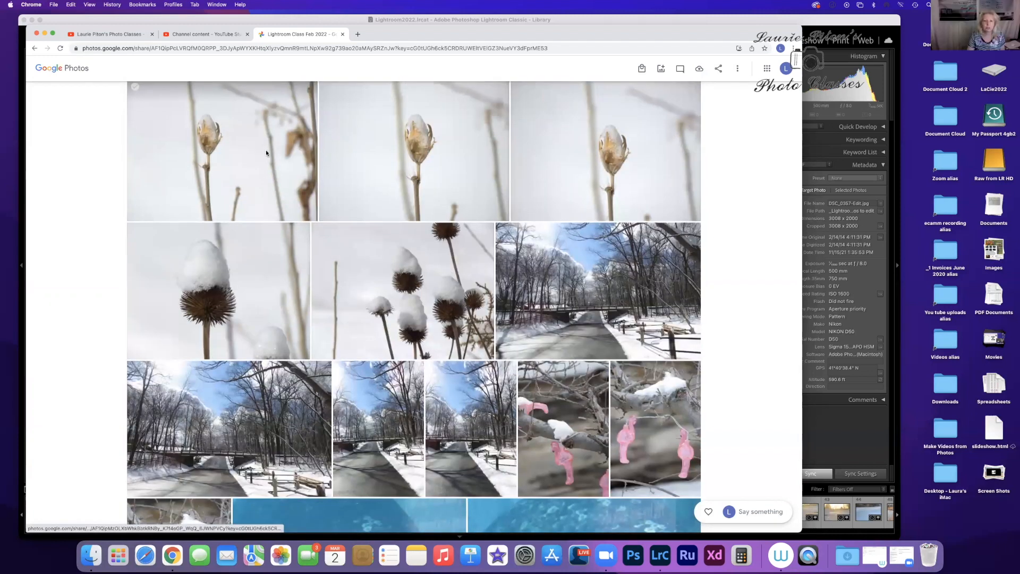
scroll(266, 153, "up", 10)
scroll(266, 153, "up", 8)
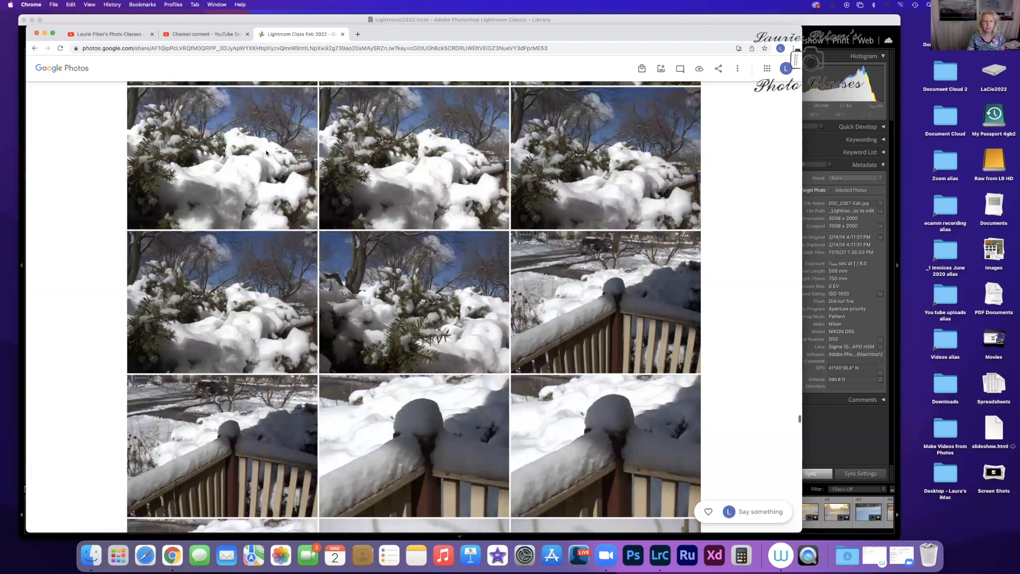
scroll(266, 153, "up", 6)
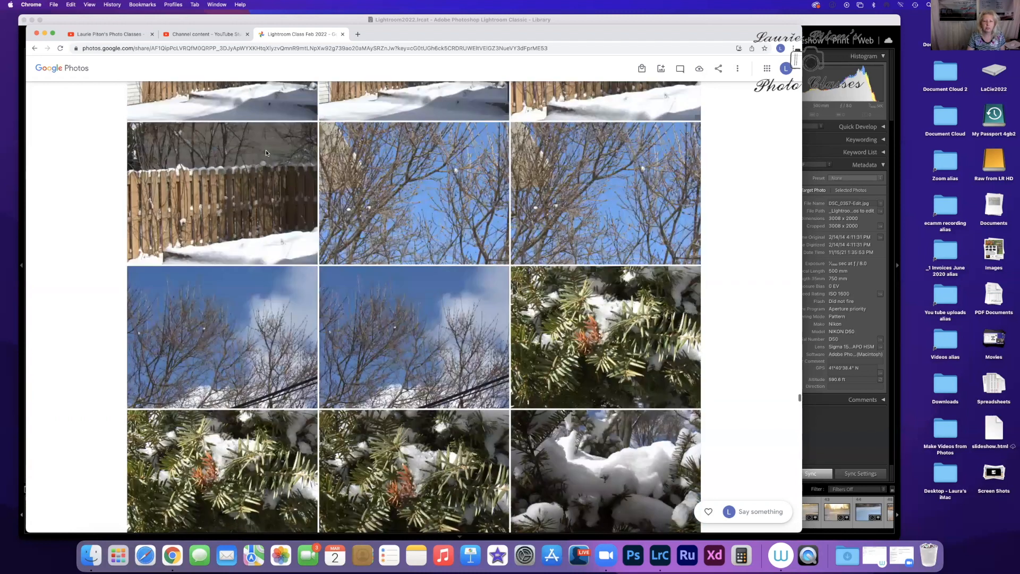
scroll(266, 153, "up", 8)
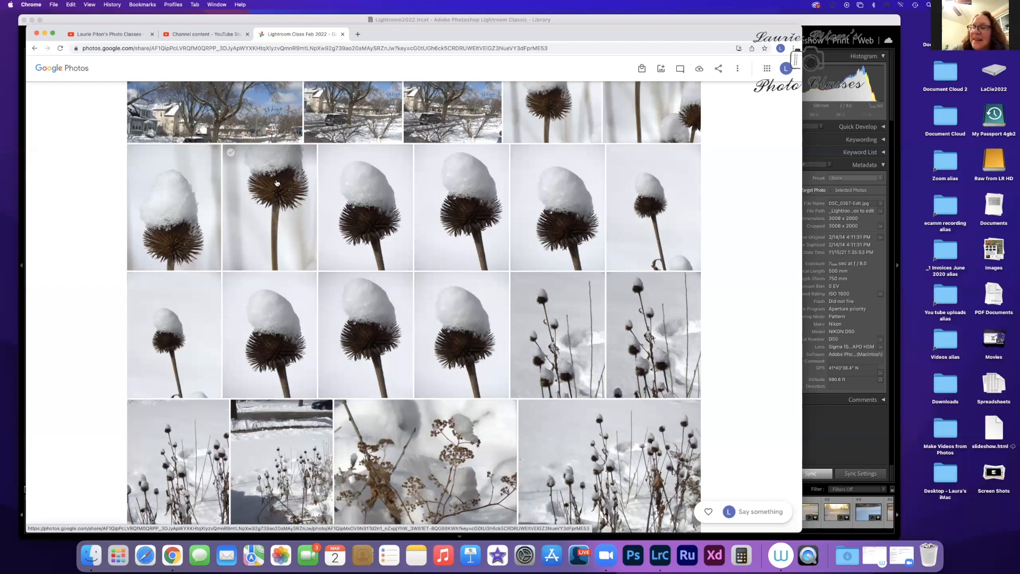
scroll(407, 325, "down", 1)
scroll(406, 325, "up", 10)
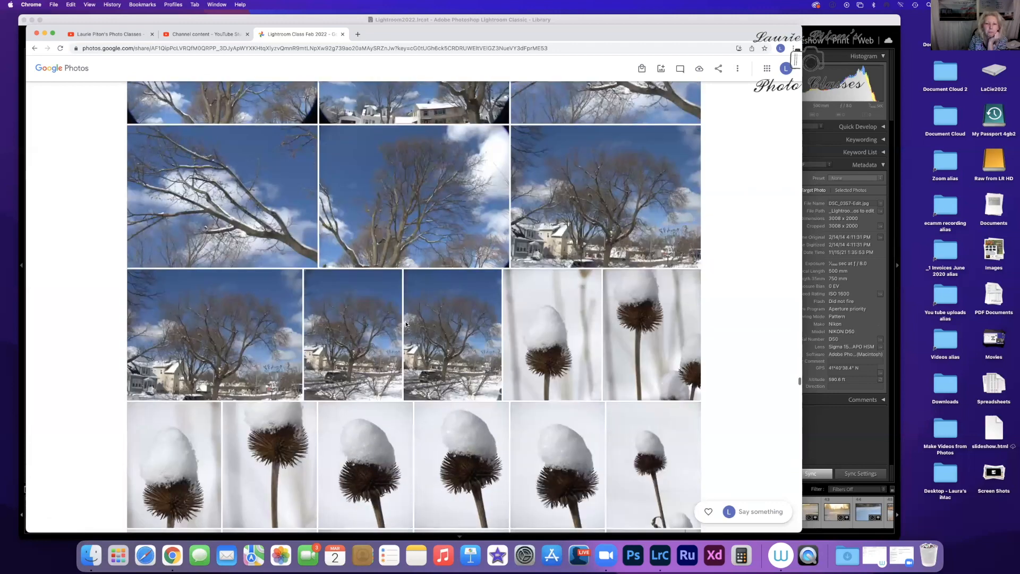
scroll(406, 324, "up", 15)
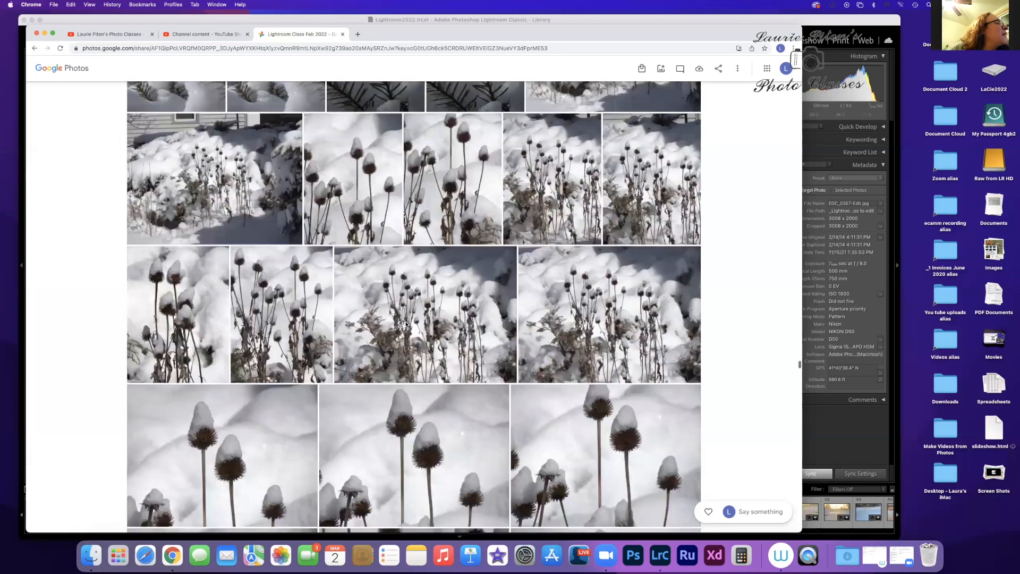
scroll(406, 324, "up", 15)
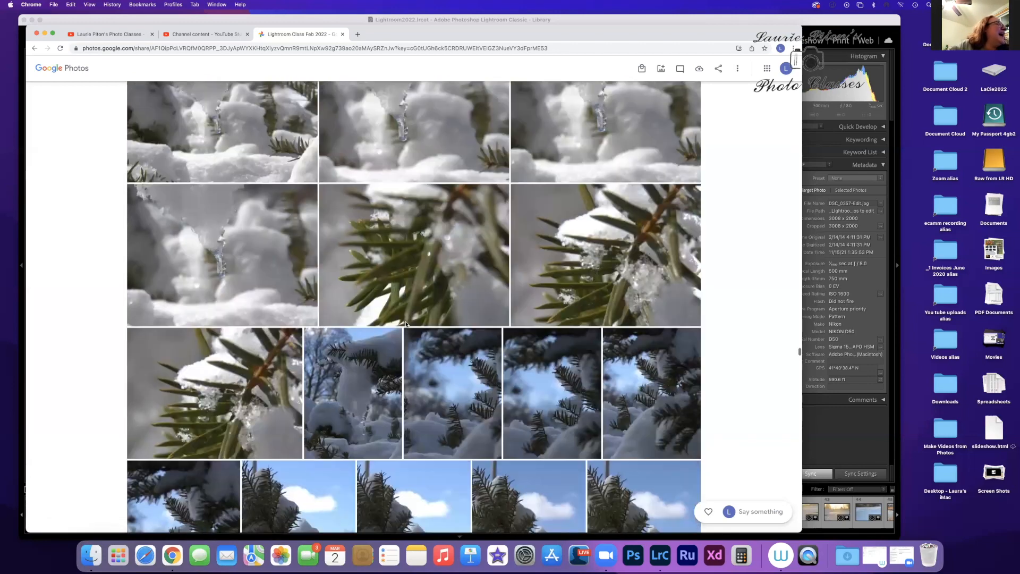
Step: Browse back up the album to the snow-capped seed heads and open a photo of four of them against the blue background
scroll(406, 324, "up", 15)
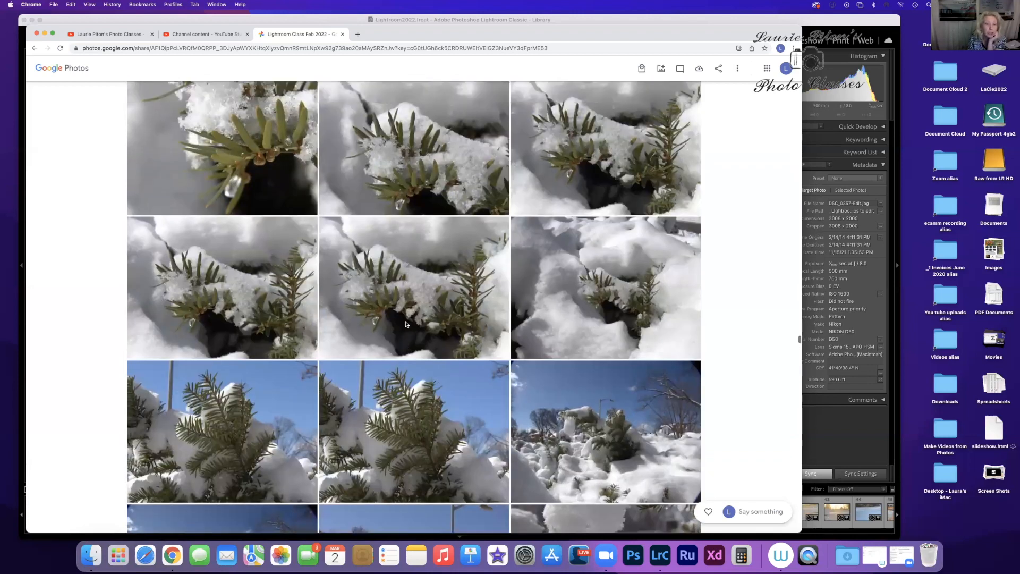
scroll(406, 325, "up", 15)
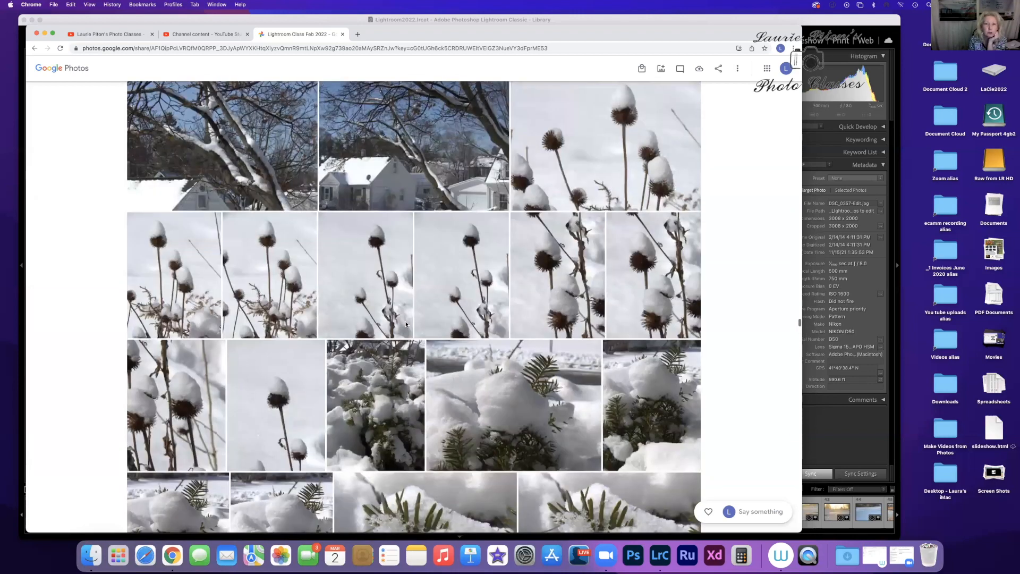
scroll(406, 324, "up", 15)
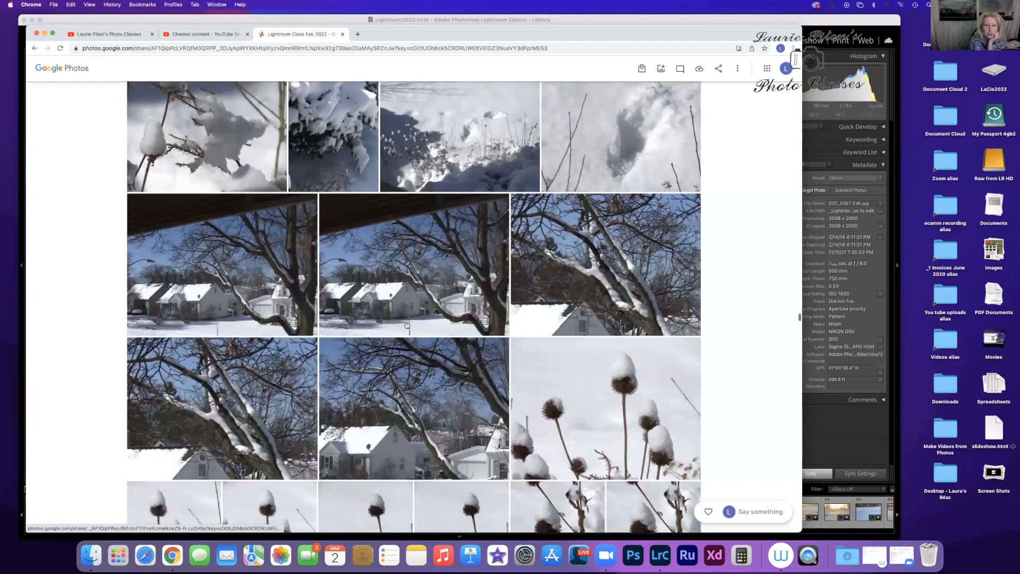
scroll(406, 324, "up", 12)
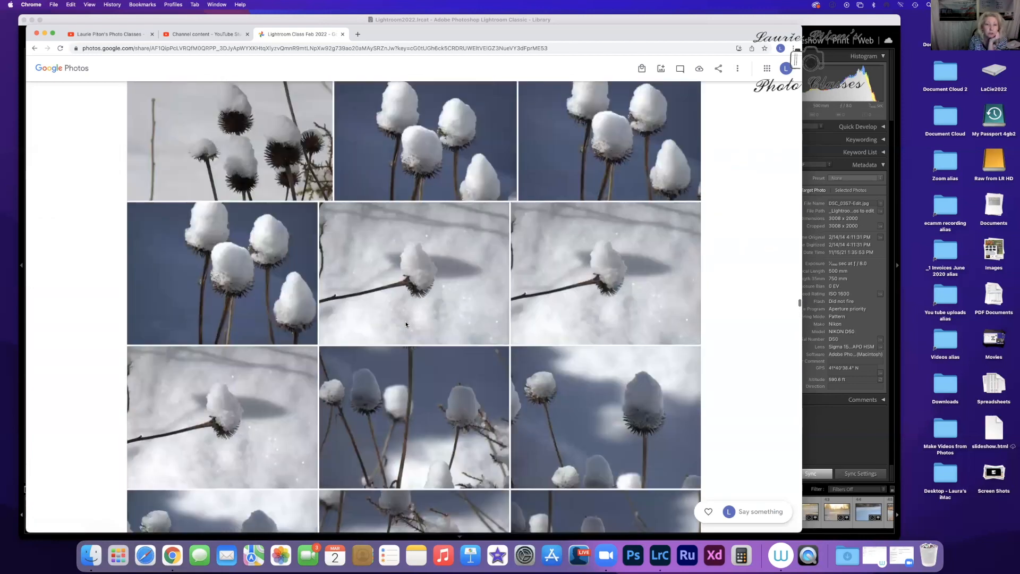
scroll(406, 325, "up", 8)
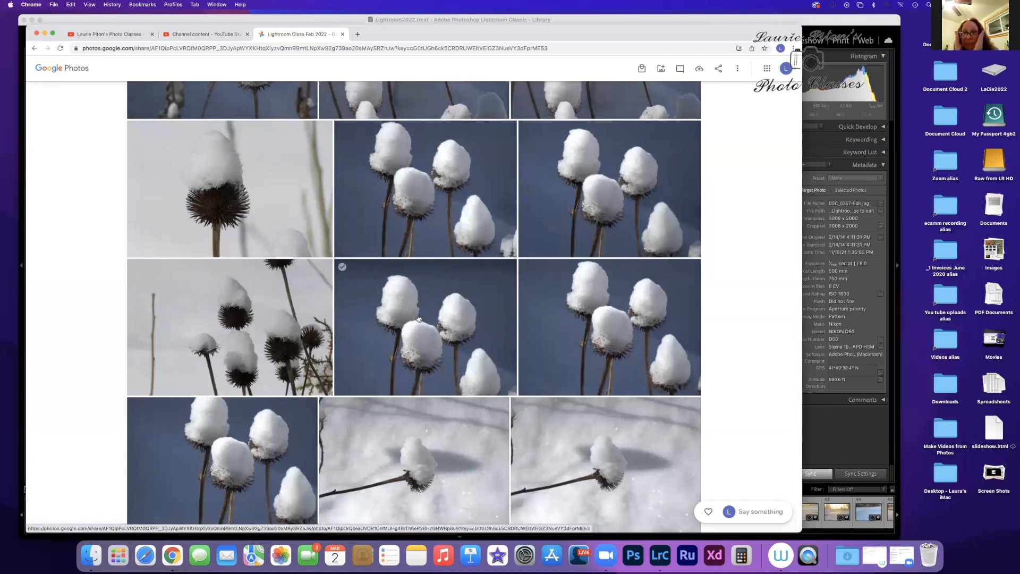
left_click(418, 319)
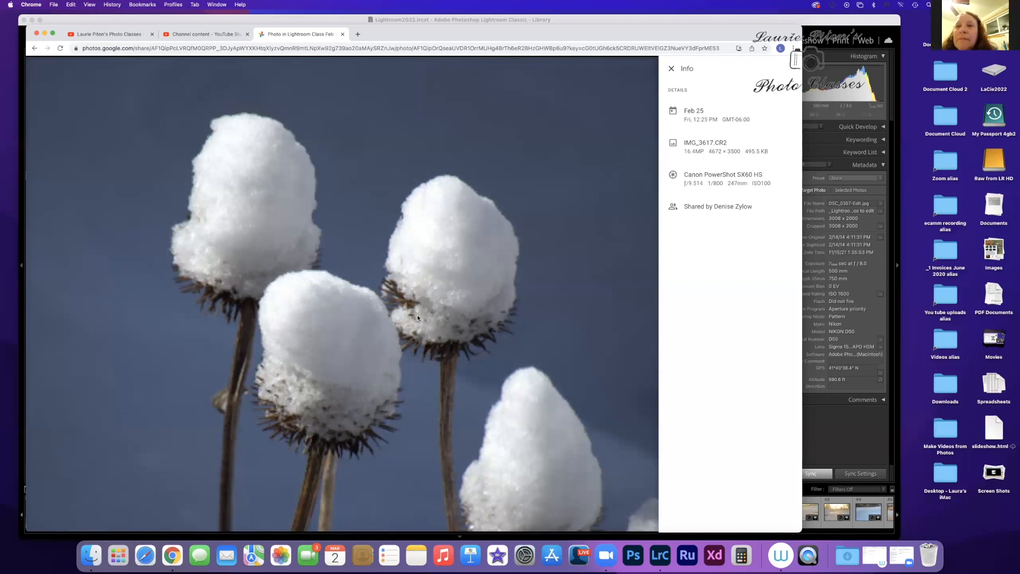
Step: Switch to Lightroom Classic, view the beach couple, railway platform and football team photos enlarged, and return to the grid
left_click(833, 27)
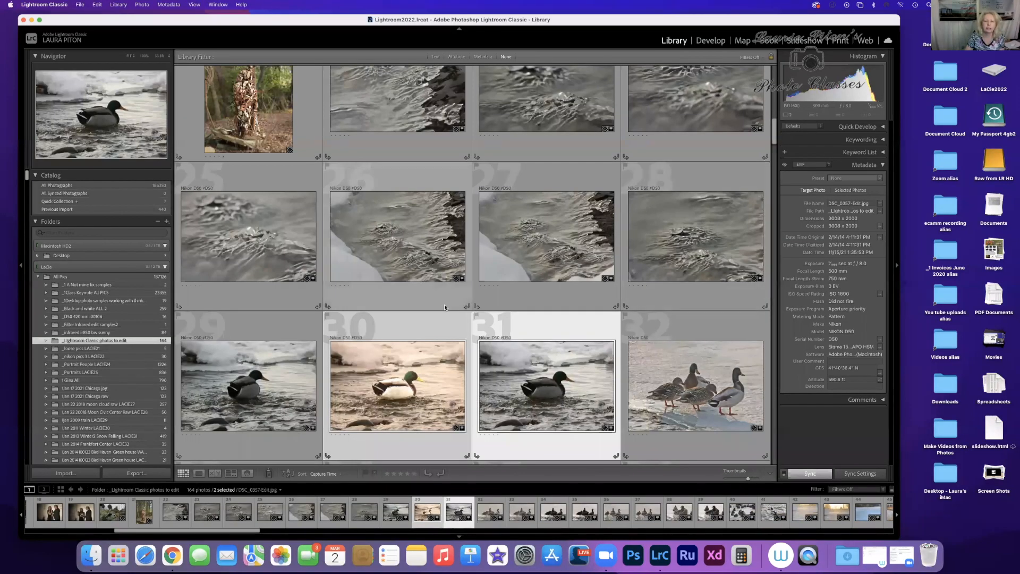
scroll(454, 363, "up", 10)
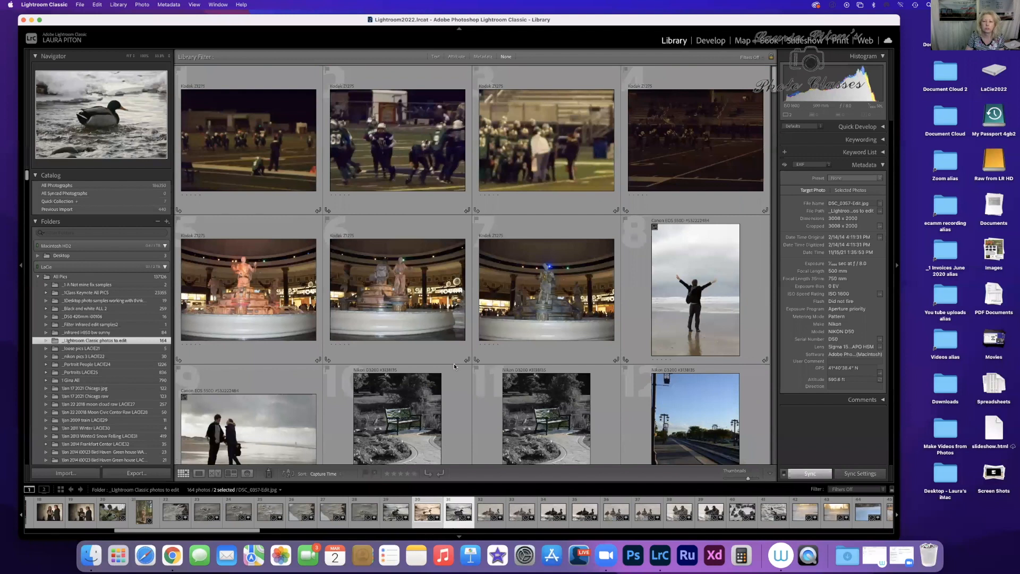
scroll(454, 364, "down", 3)
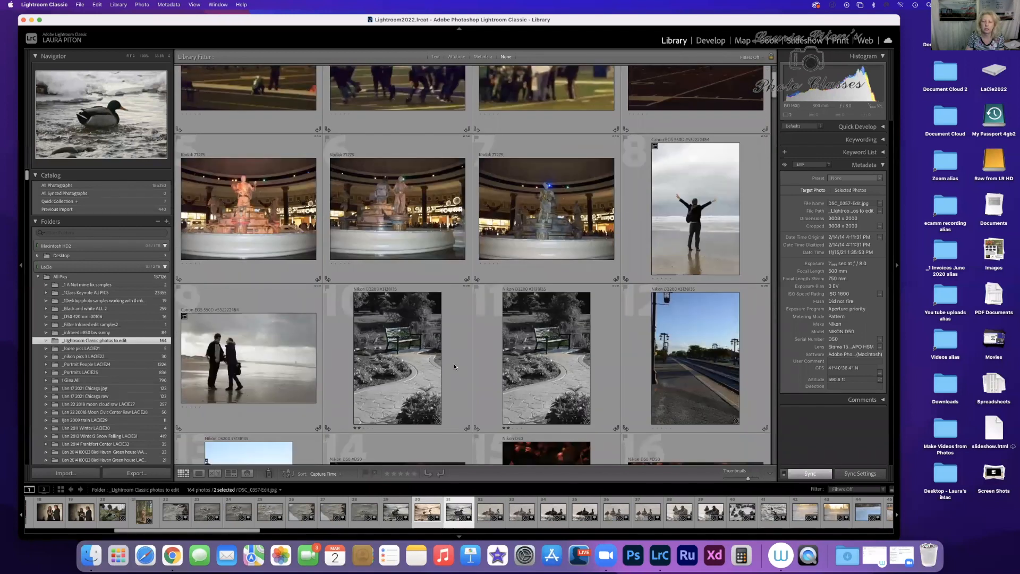
double_click(697, 355)
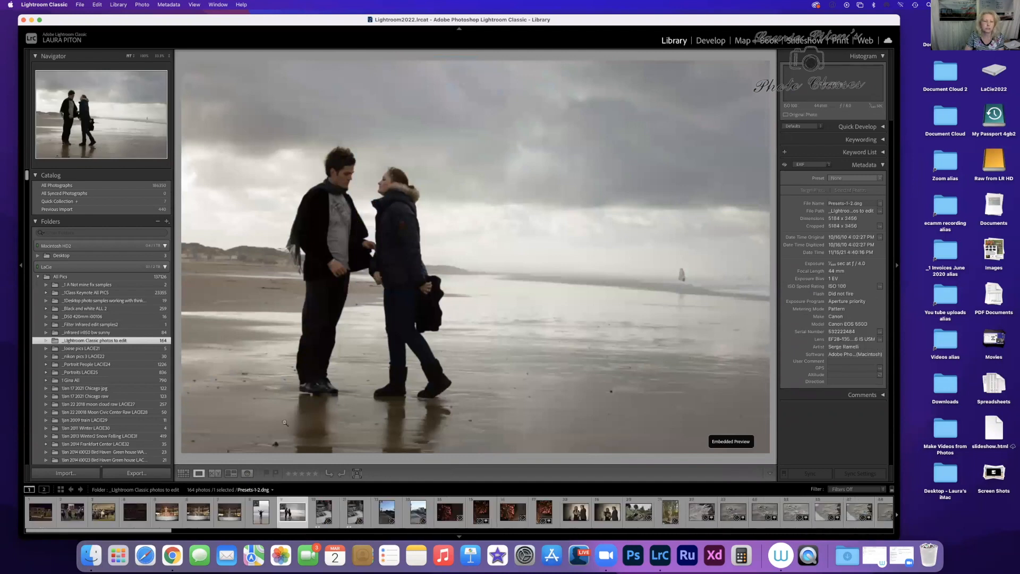
left_click(182, 473)
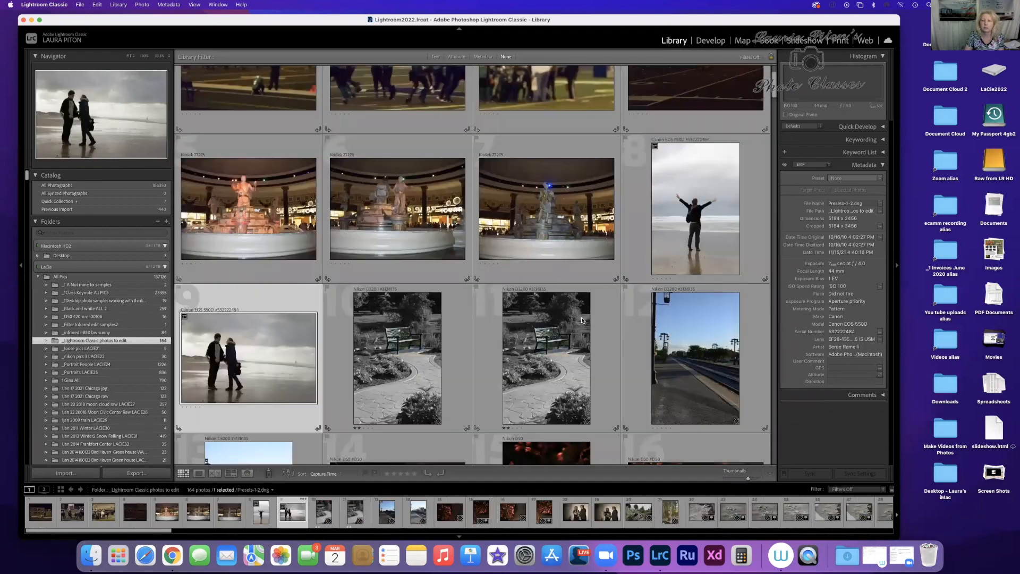
double_click(701, 350)
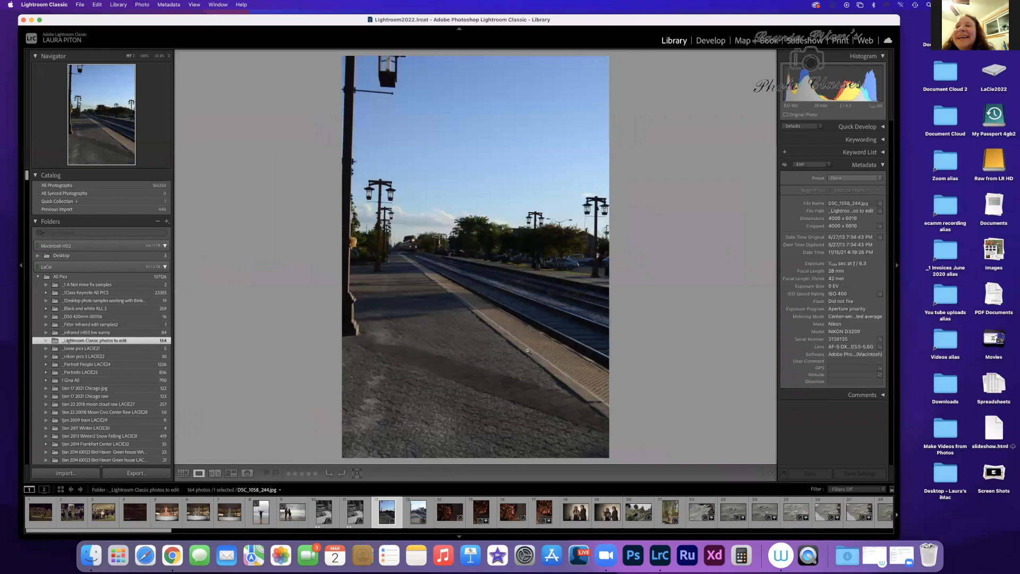
left_click(103, 511)
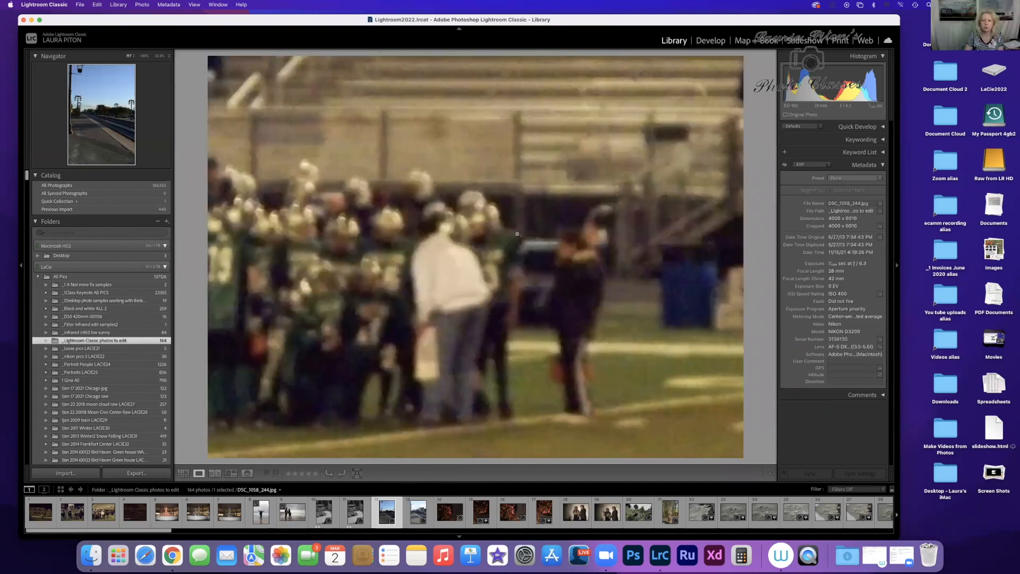
left_click(182, 473)
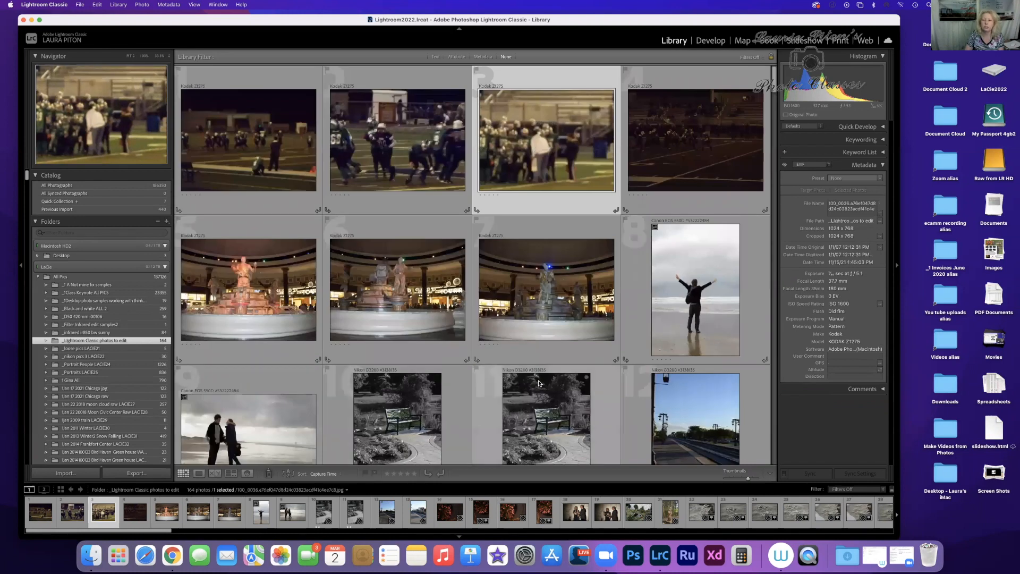
Step: Open the railway platform photo in Develop and crop a strip of pavement off its lower edge
double_click(708, 393)
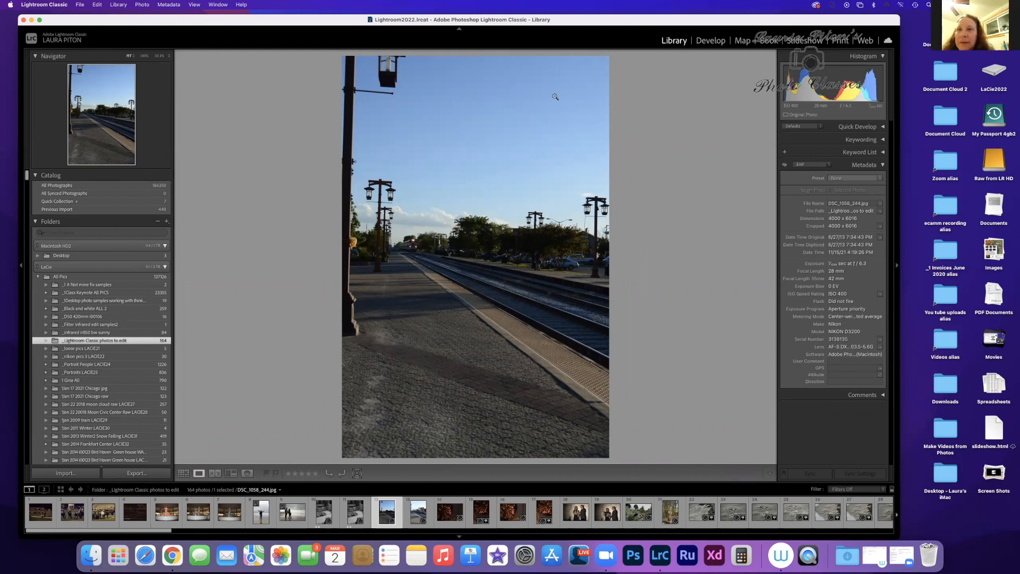
left_click(723, 42)
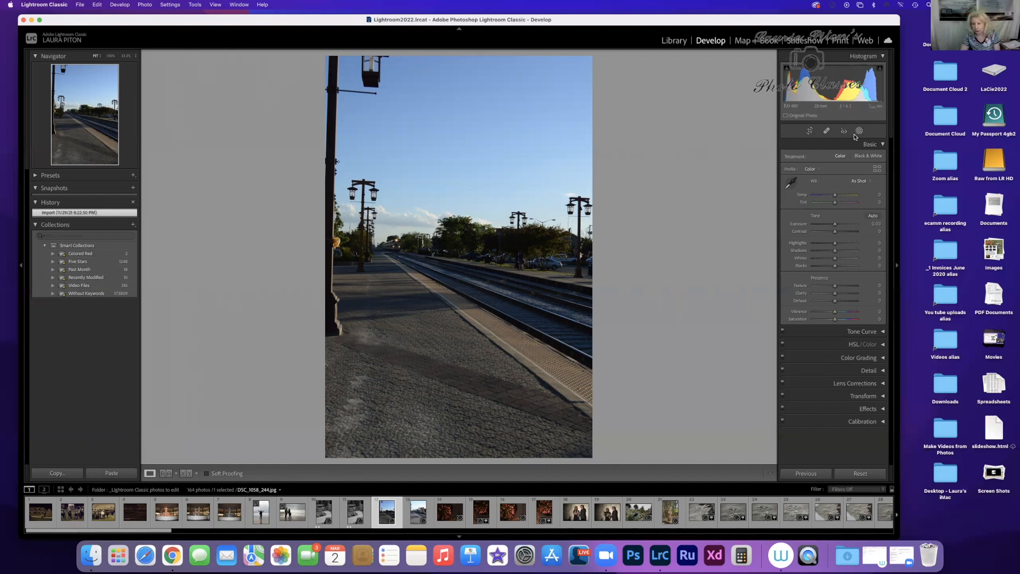
left_click(810, 132)
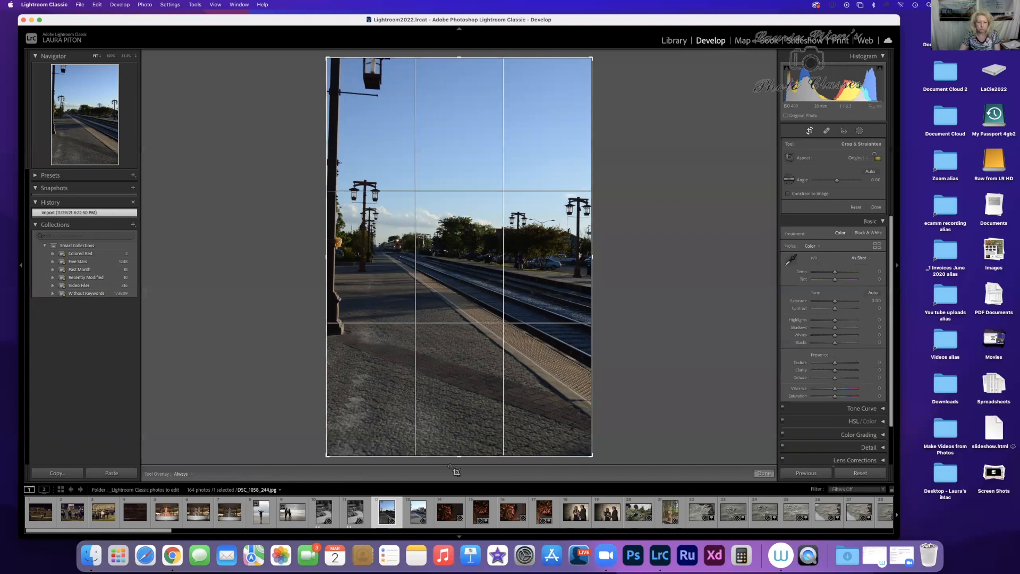
left_click_drag(459, 456, 462, 420)
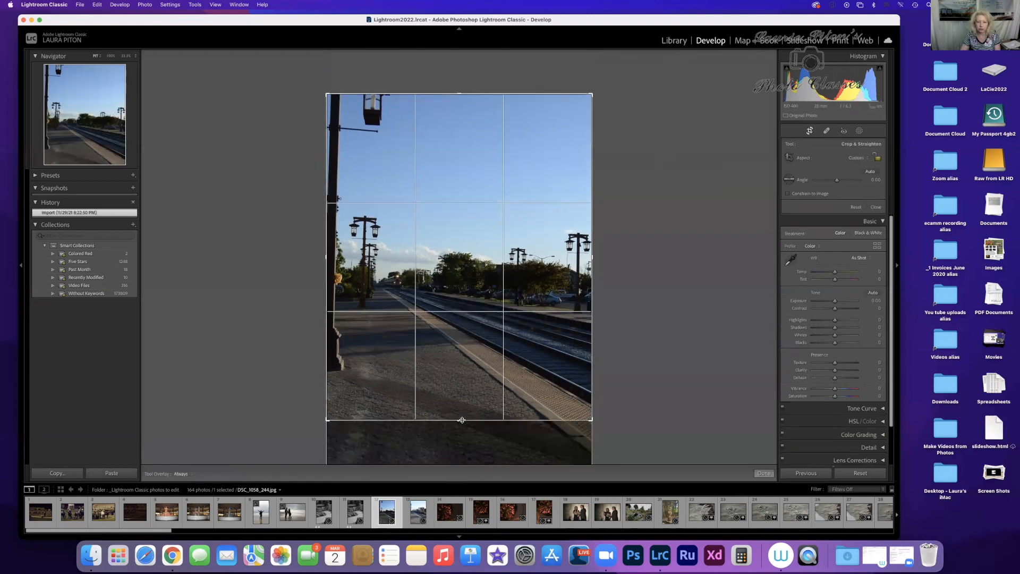
left_click(764, 474)
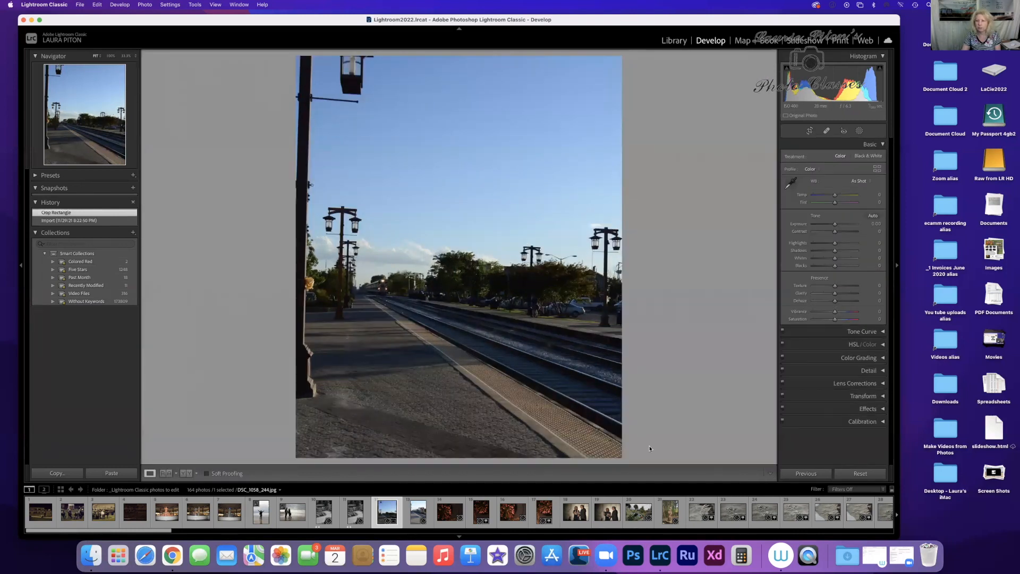
Step: Add a Select Sky mask to the platform photo and inspect its overlay up close around the train and trees
left_click(859, 131)
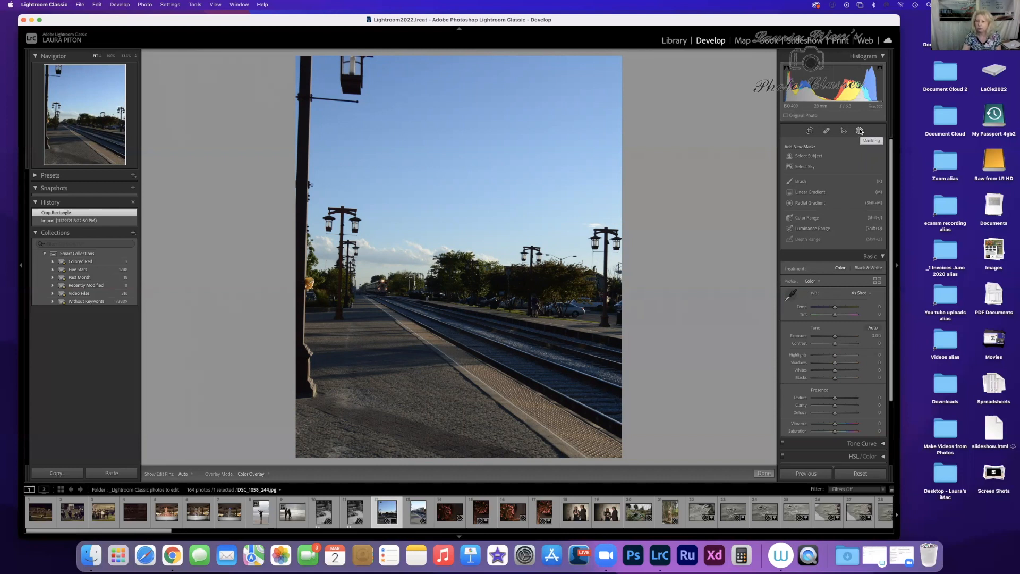
left_click(812, 168)
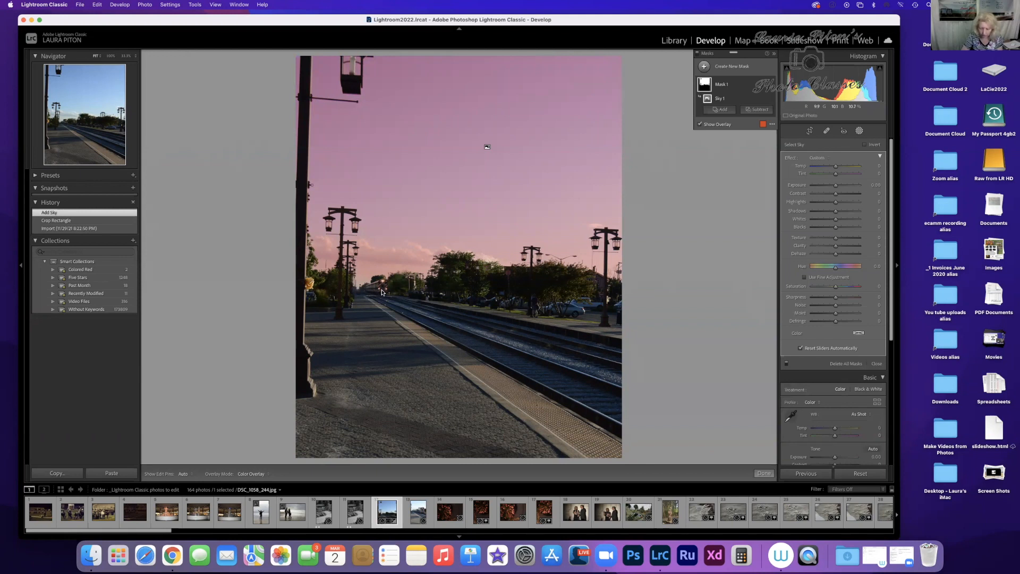
key("super+equal")
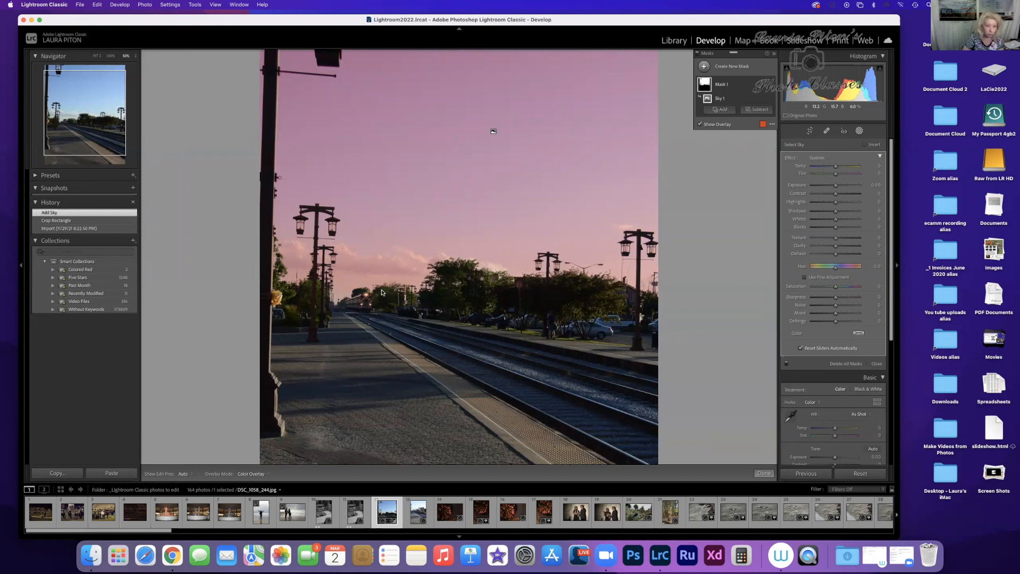
key("super+equal")
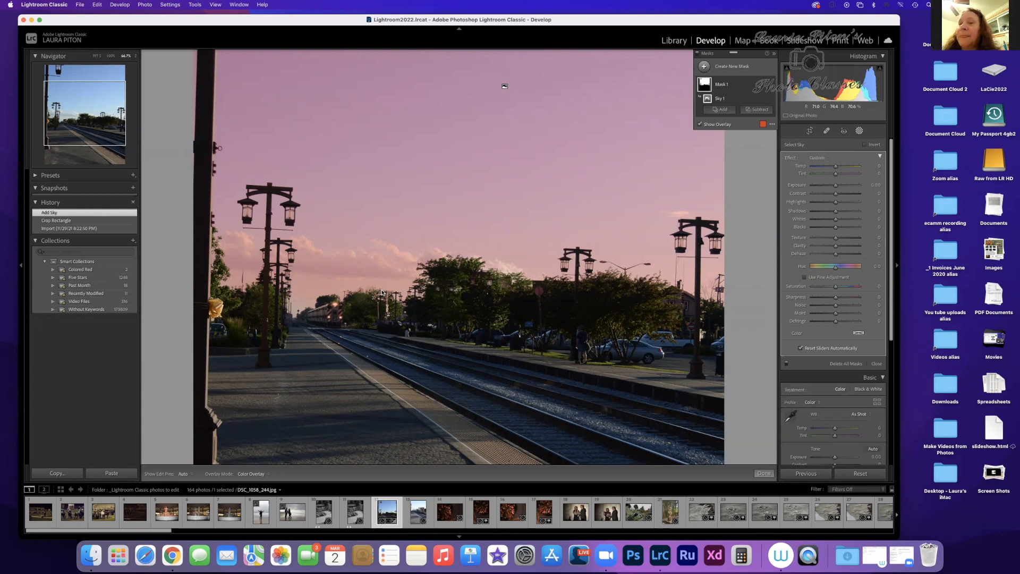
key("super+equal")
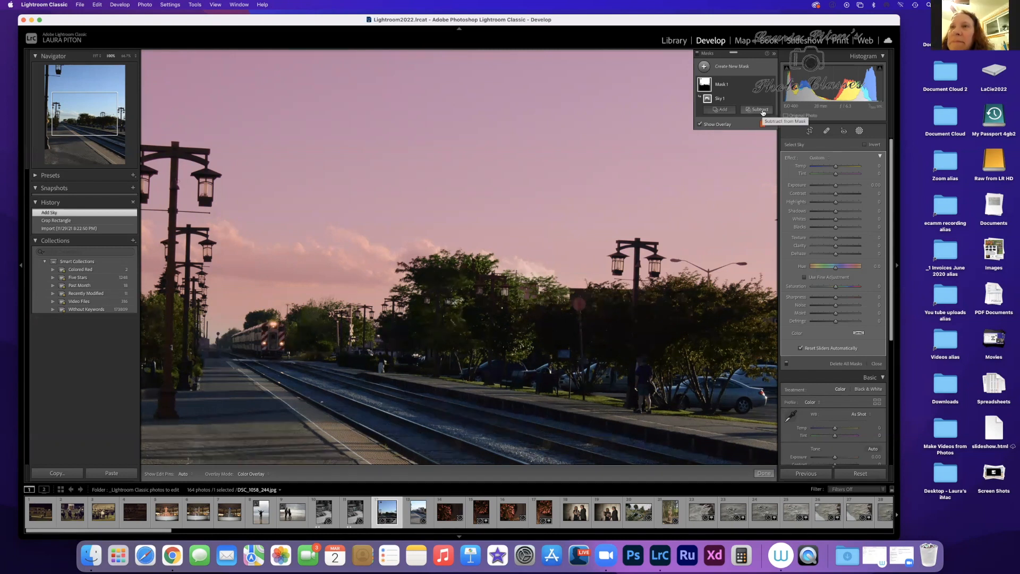
Step: Subtract from the sky mask with a small brush, painting over the trees and the round sign beside the tracks
left_click(761, 110)
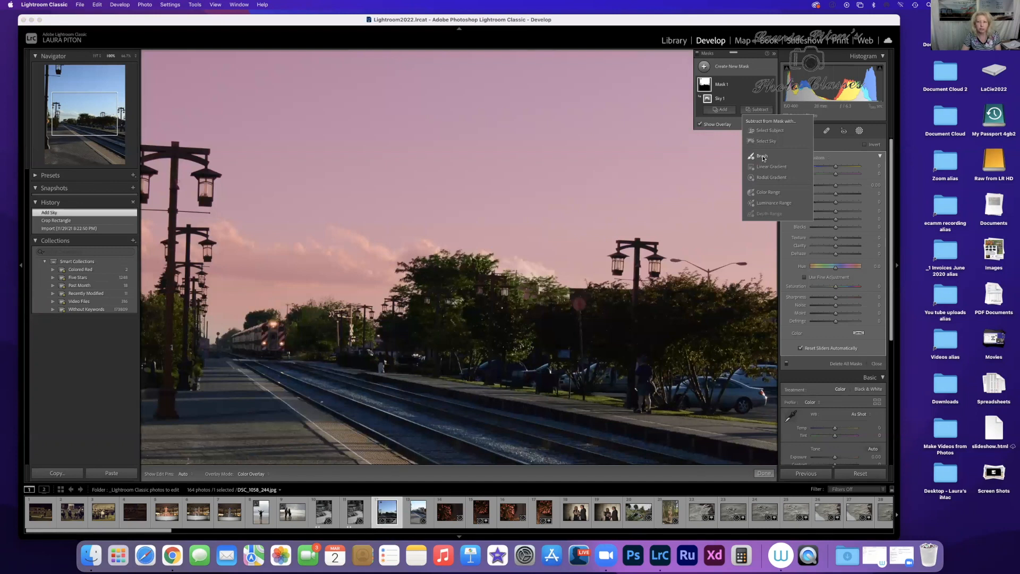
left_click(762, 157)
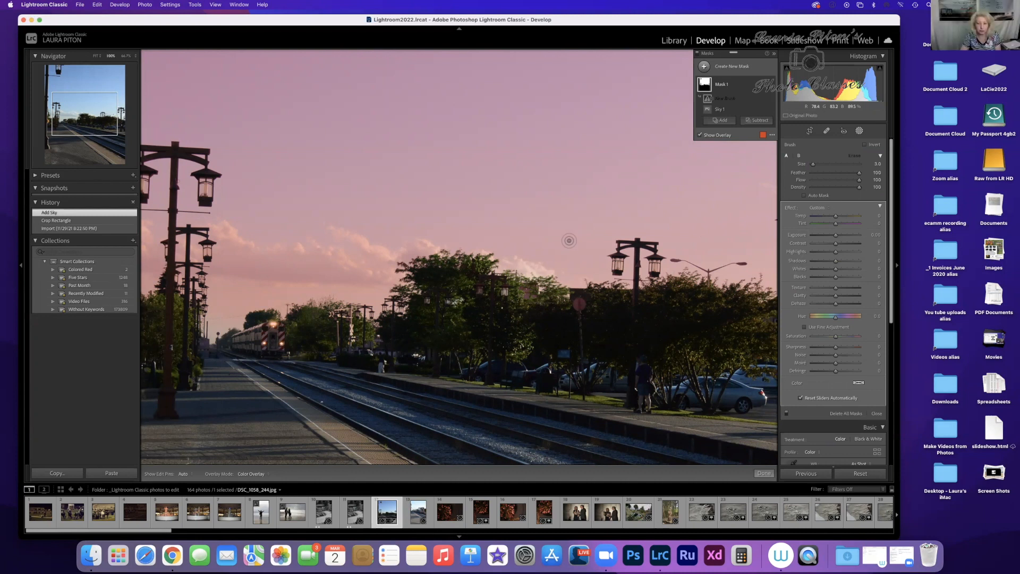
key("h")
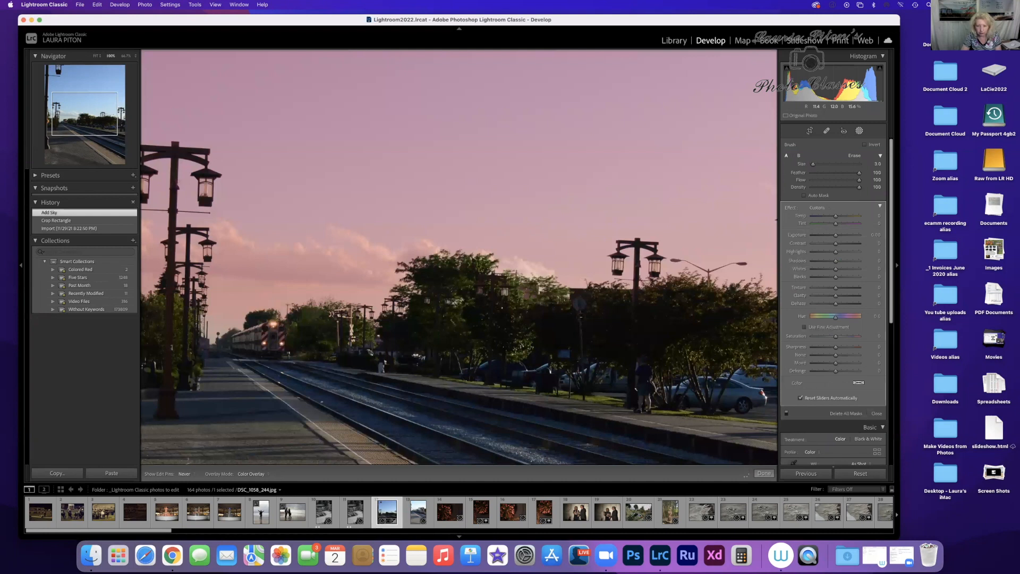
key("h")
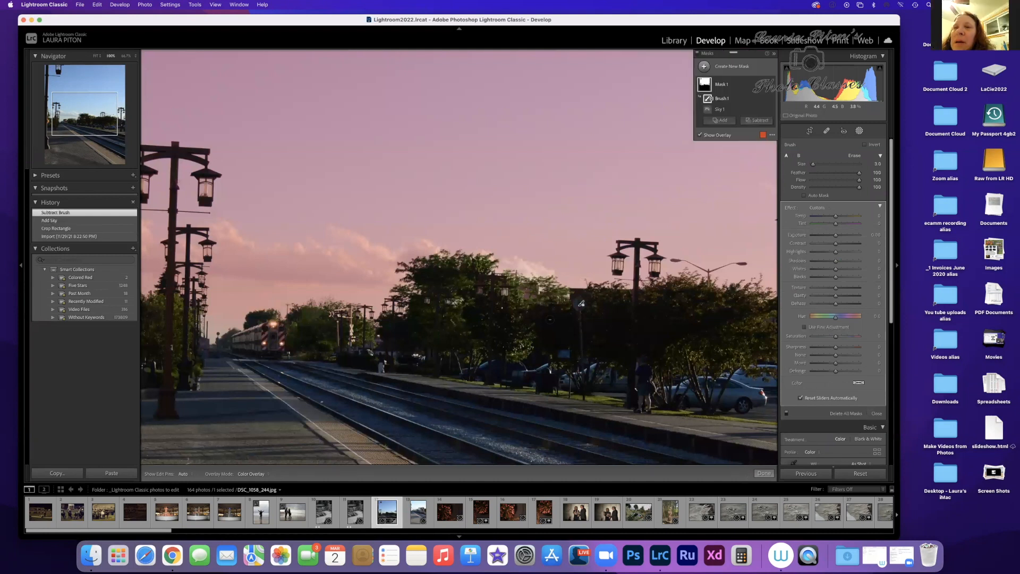
key("h")
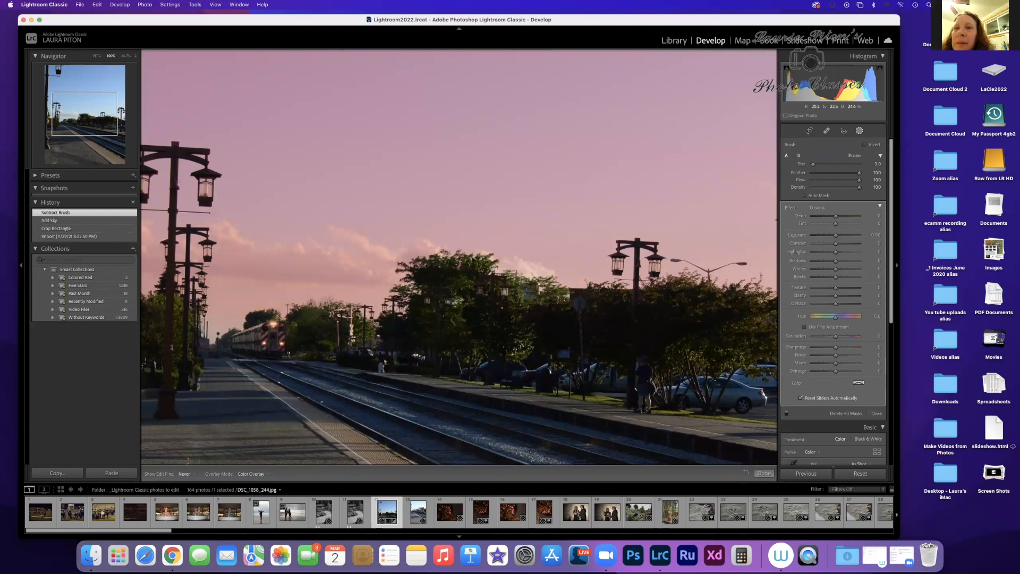
left_click_drag(529, 286, 581, 303)
key("h")
mouse_move(481, 299)
left_mouse_down()
mouse_move(526, 293)
mouse_move(581, 304)
left_mouse_up()
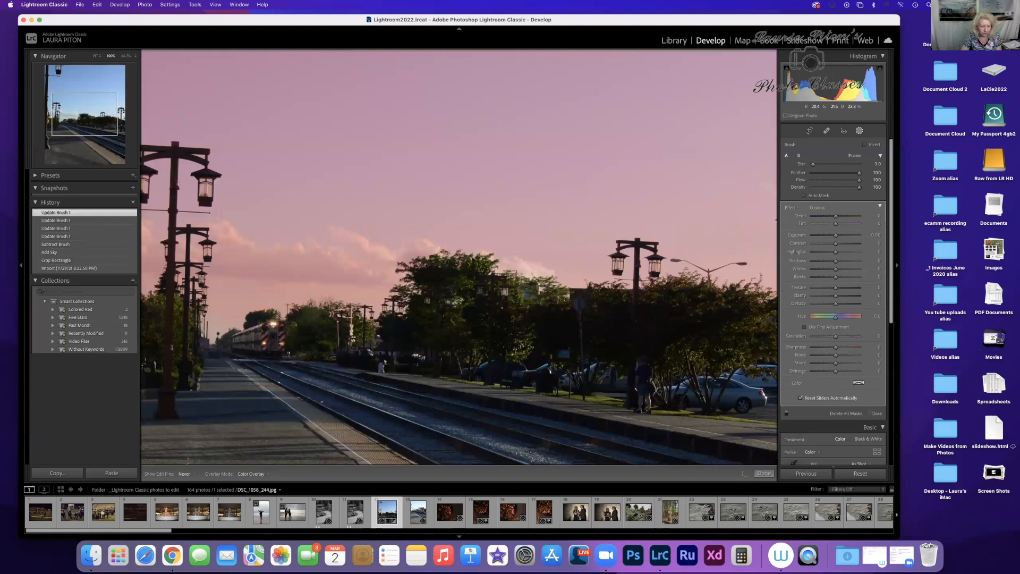
left_click_drag(581, 304, 582, 303)
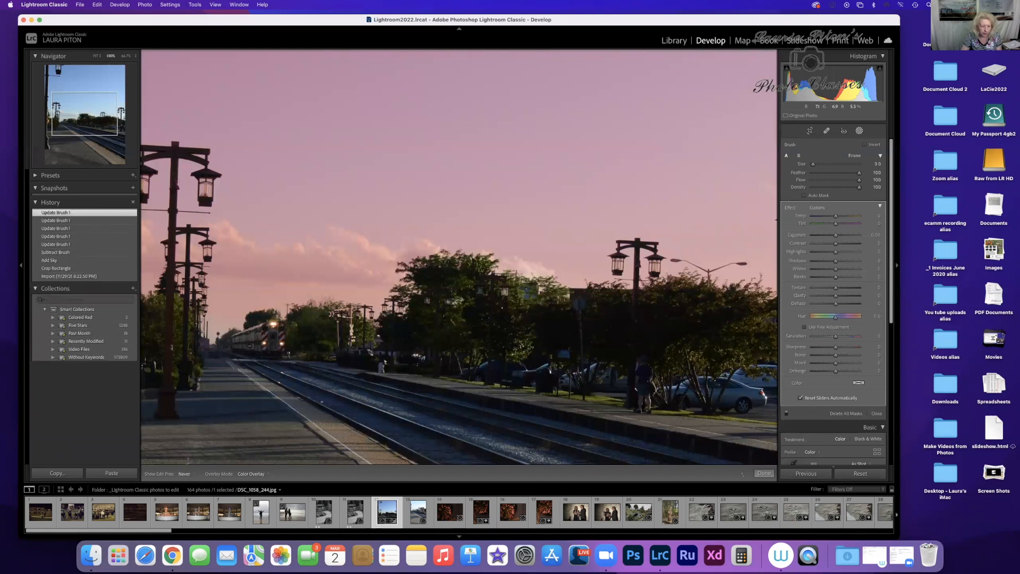
left_click_drag(581, 304, 582, 303)
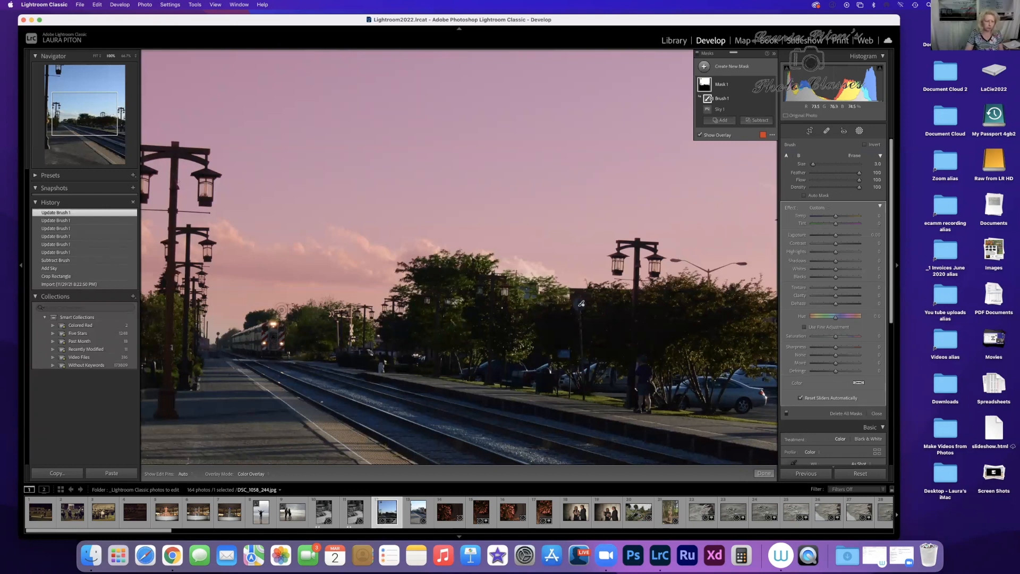
Step: Enlarge the brush that subtracts from the sky mask to size 17
scroll(286, 262, "up", 3)
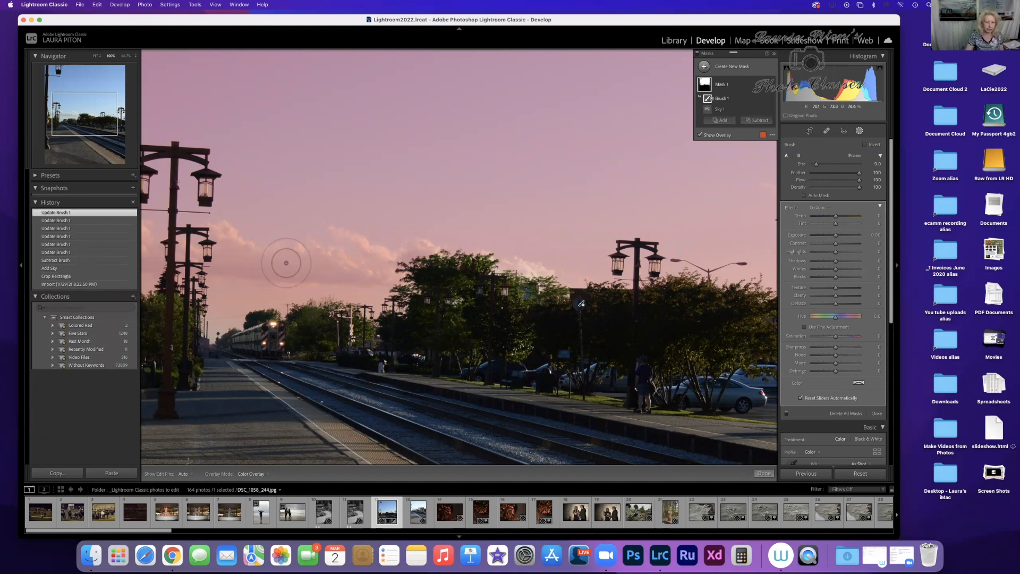
scroll(286, 262, "up", 3)
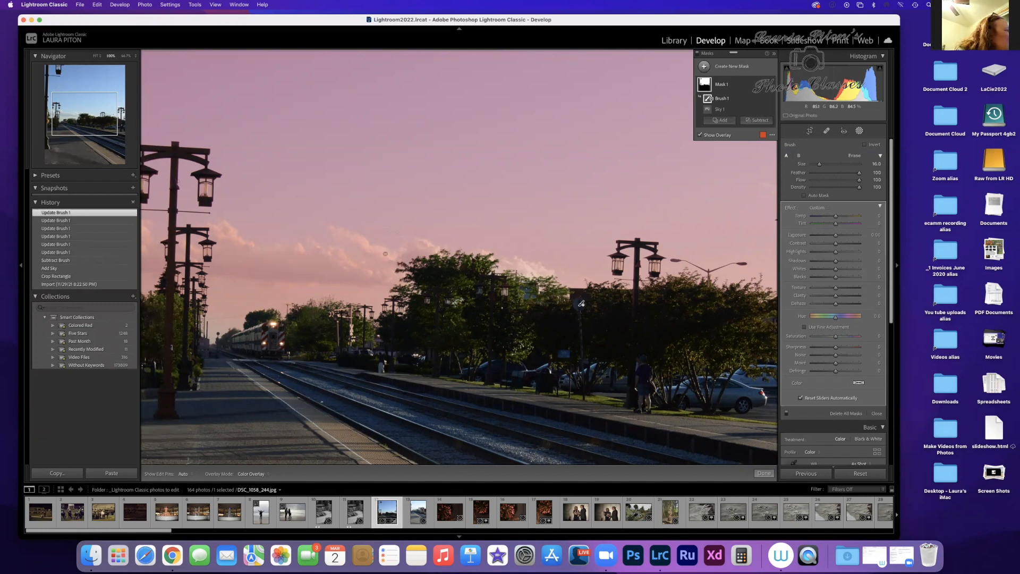
scroll(457, 299, "up", 3)
scroll(457, 299, "up", 1)
scroll(456, 298, "down", 7)
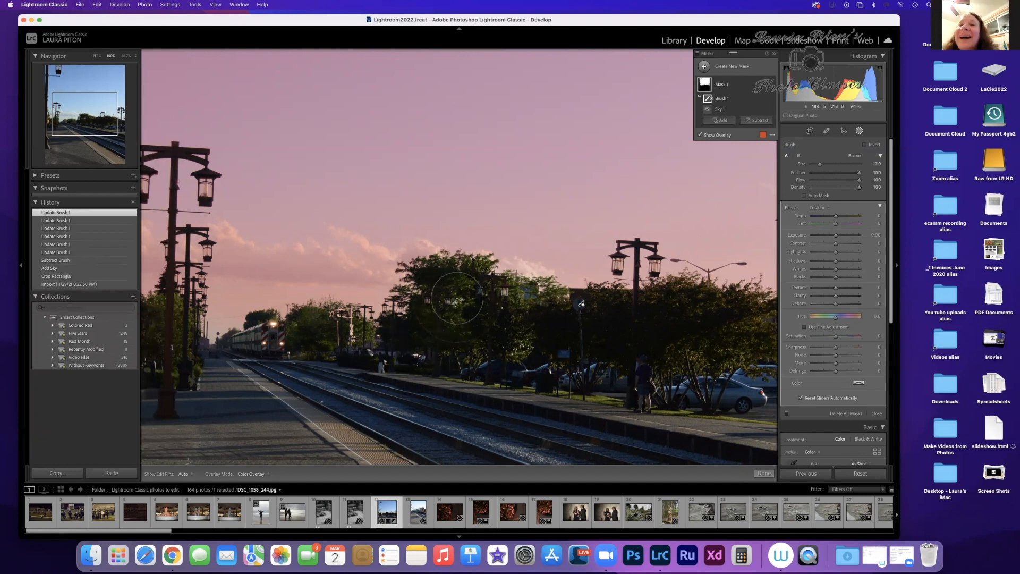
Step: Try out several sizes for the subtracting brush, then set its size to 6 and its feather to 45
scroll(458, 298, "up", 4)
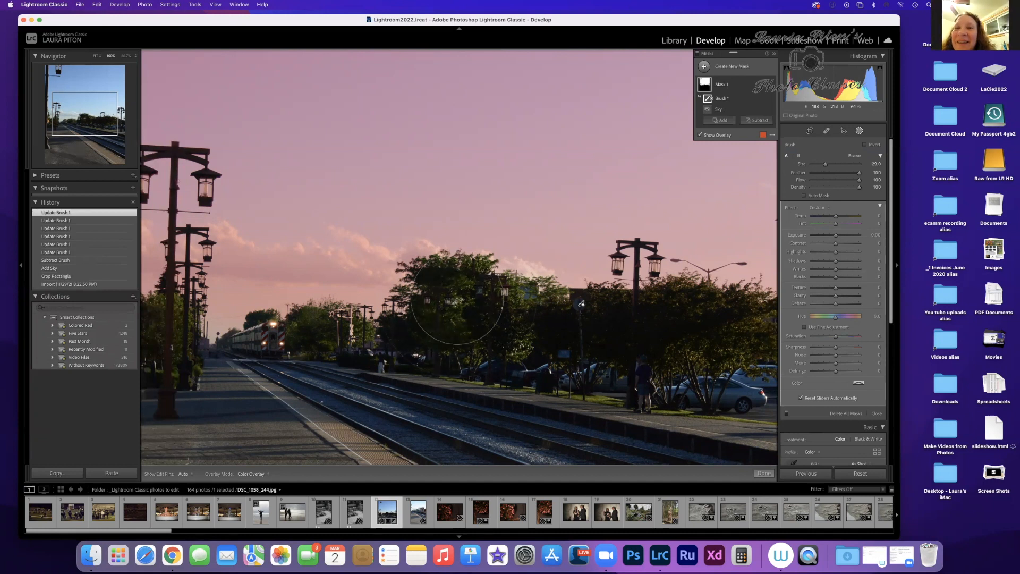
scroll(457, 298, "down", 6)
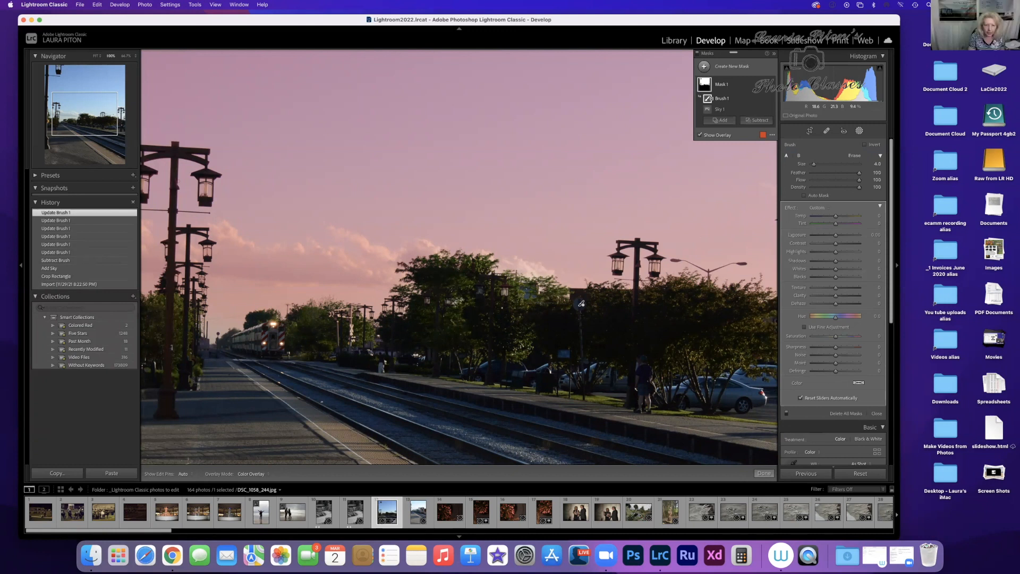
scroll(458, 298, "down", 1)
scroll(458, 298, "up", 4)
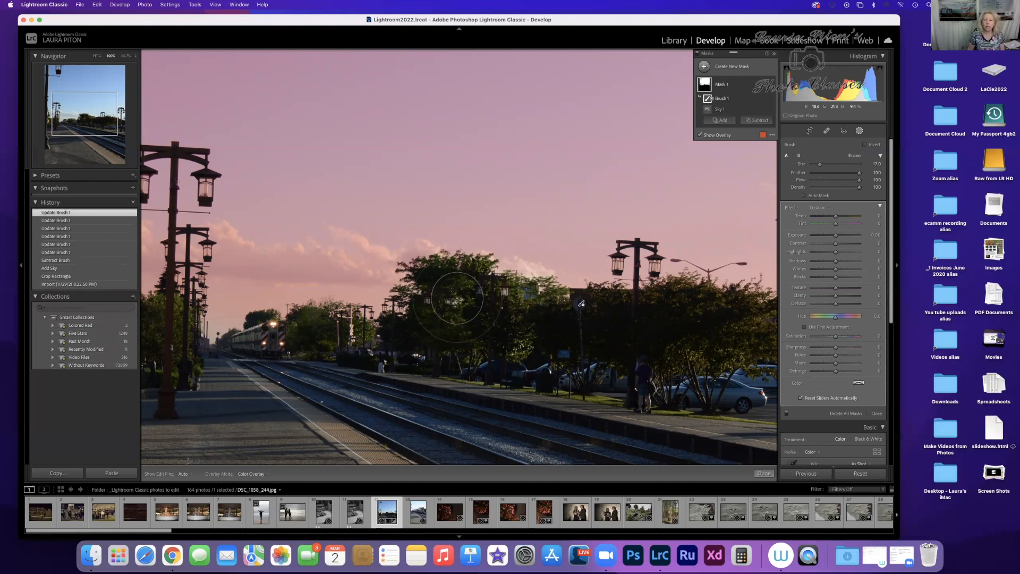
scroll(456, 298, "down", 4)
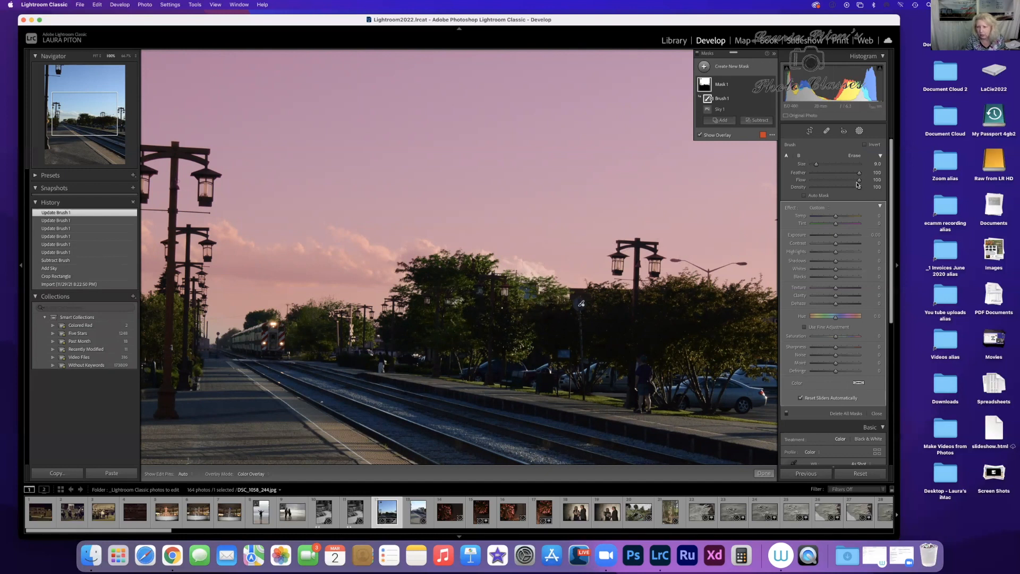
left_click_drag(859, 176, 833, 180)
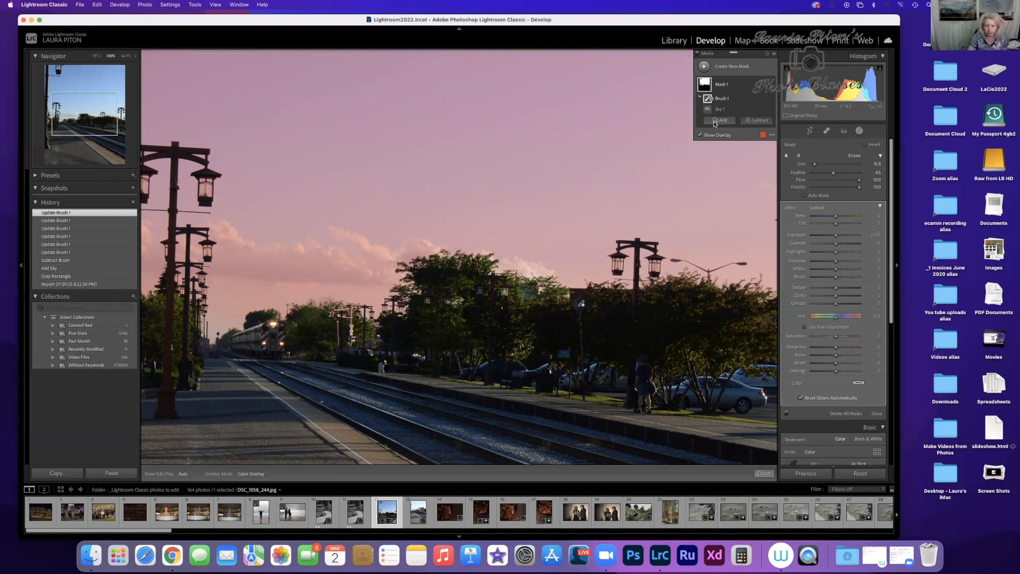
Step: Add a new brush to the sky mask, paint over the distant trees beside the train, and enlarge the brush to size 7
left_click(715, 122)
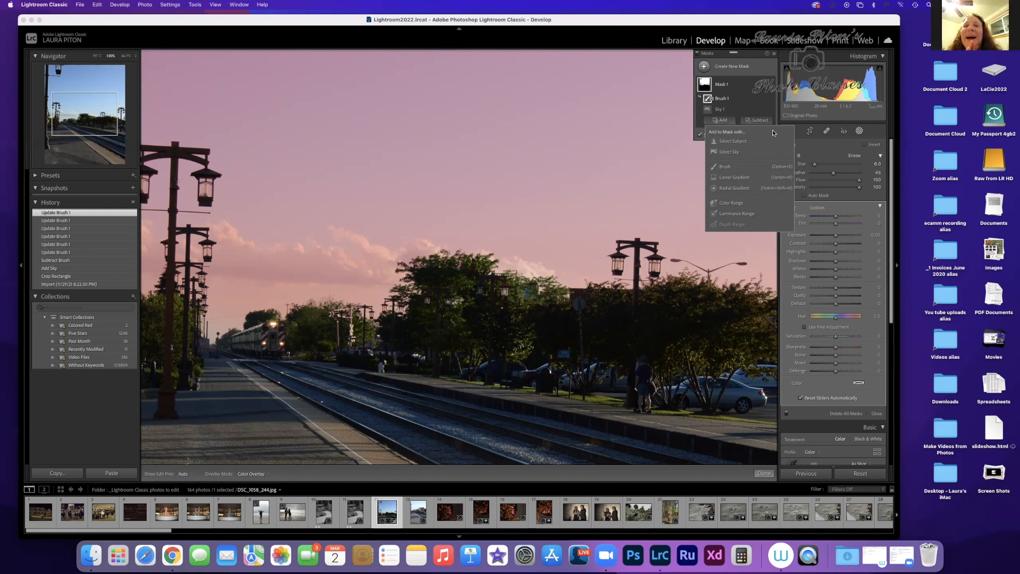
left_click(730, 123)
left_click(730, 123)
left_click(731, 168)
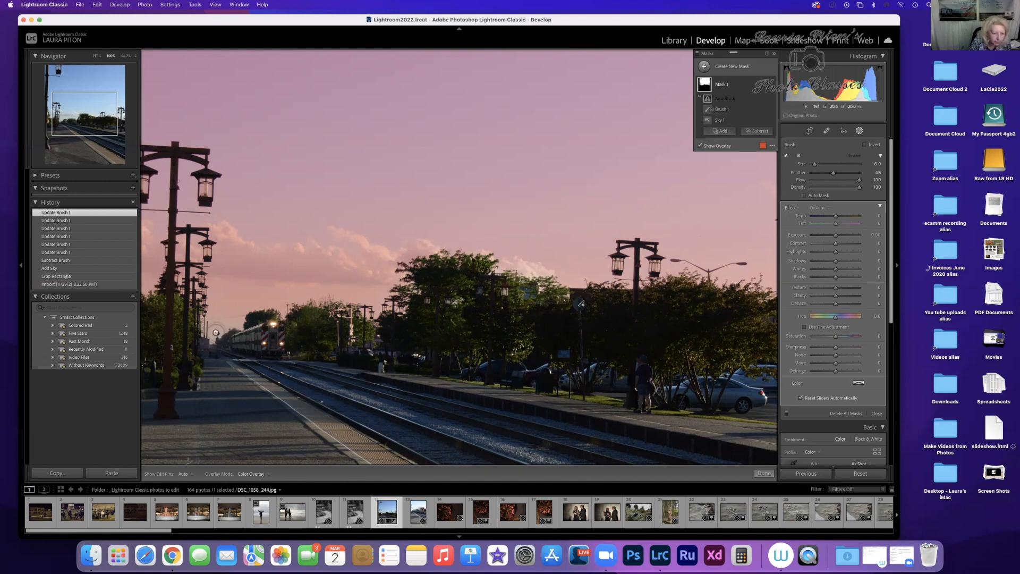
key("h")
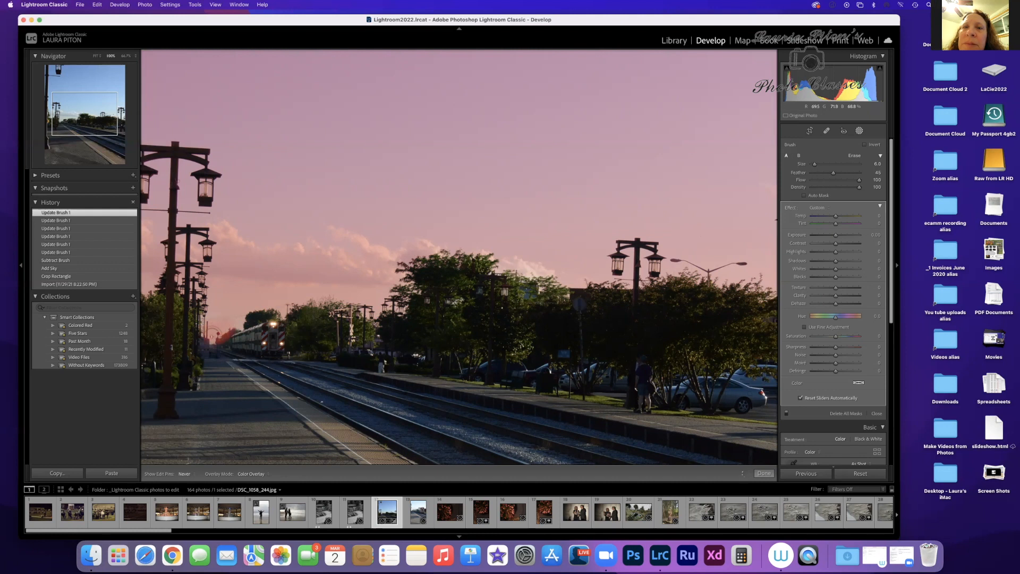
left_click_drag(217, 331, 236, 320)
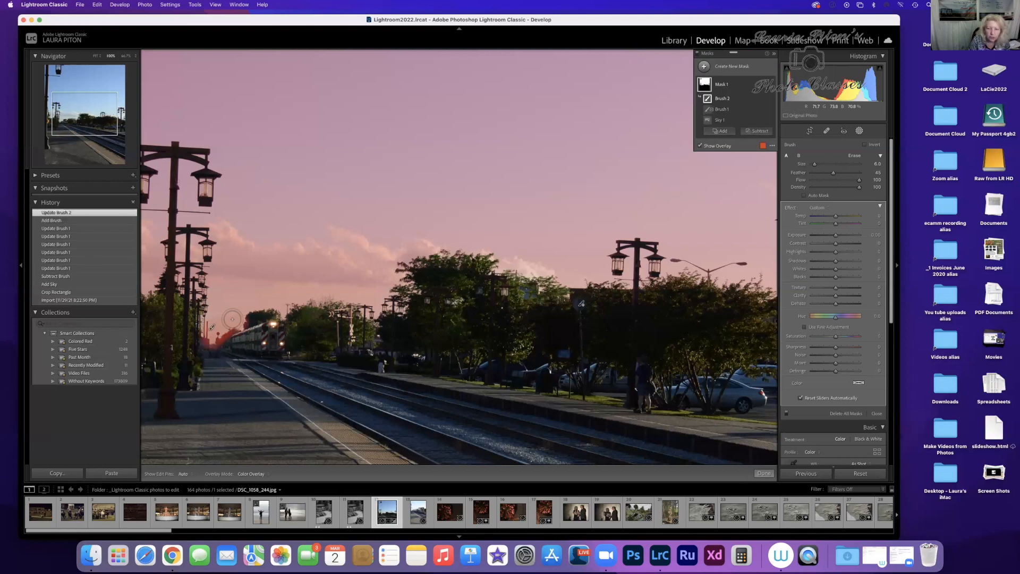
scroll(531, 232, "up", 1)
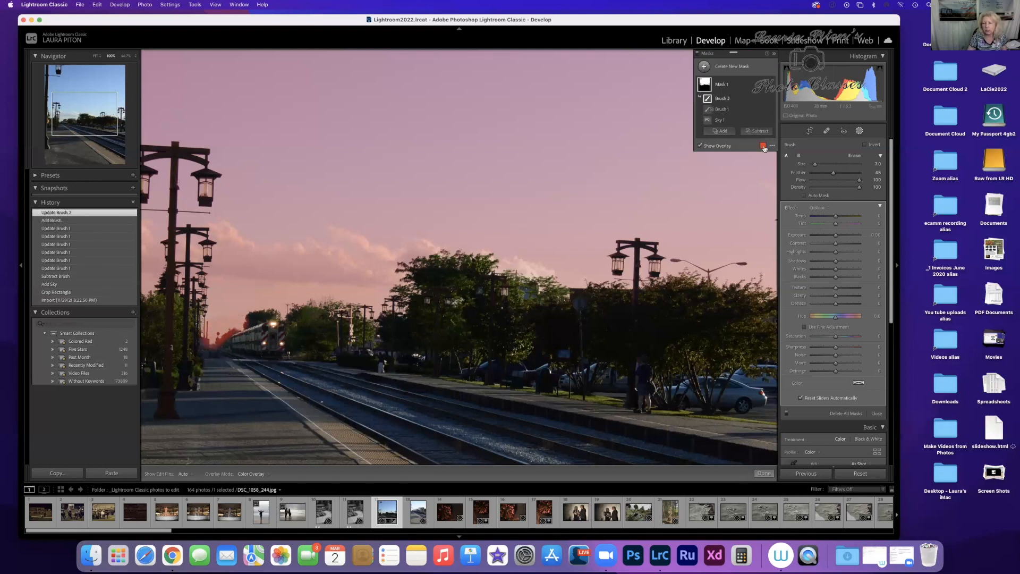
Step: Look at the mask overlay's color settings and turn the overlay off to view the whole platform photo
left_click(764, 146)
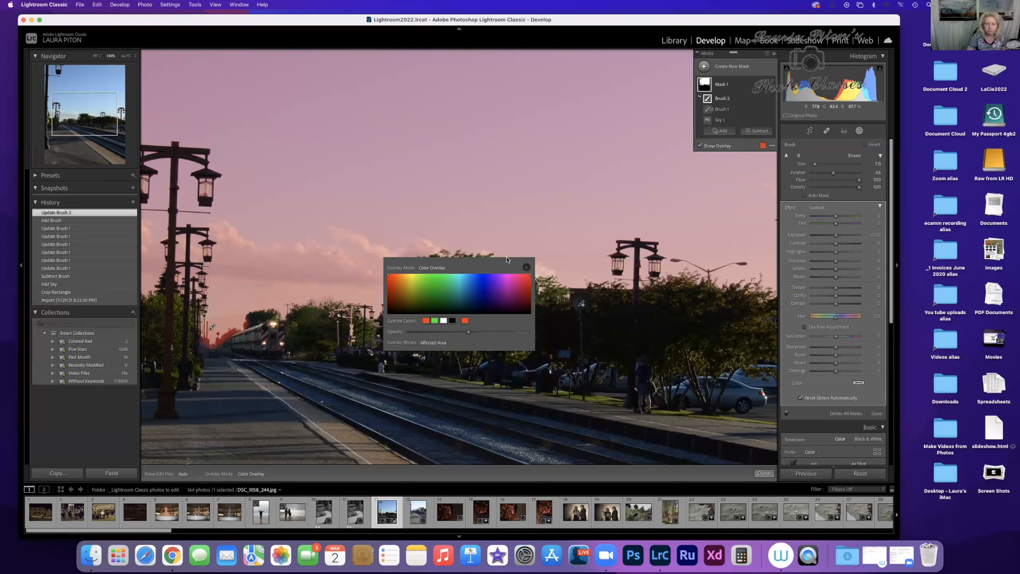
left_click(526, 268)
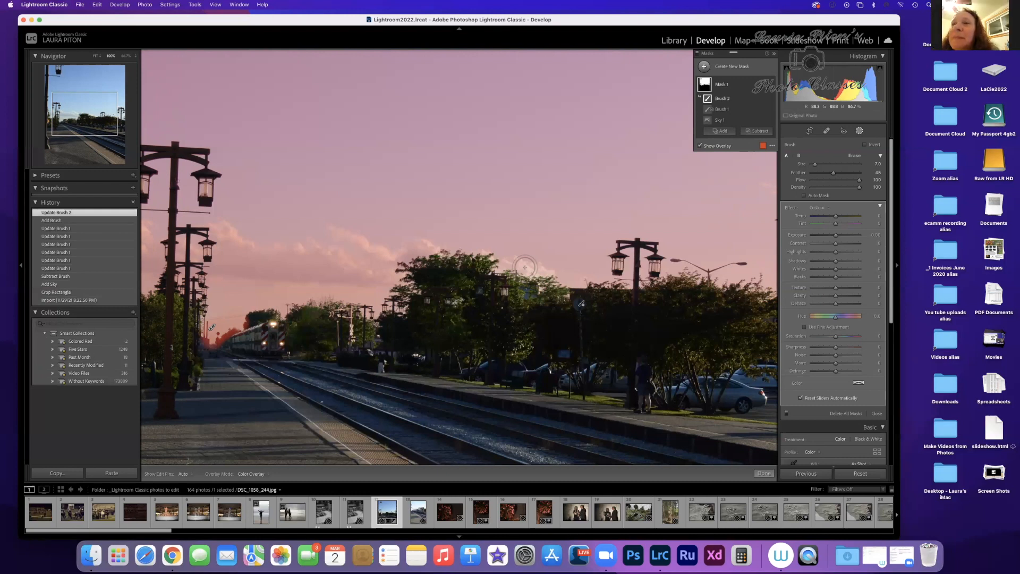
left_click(700, 146)
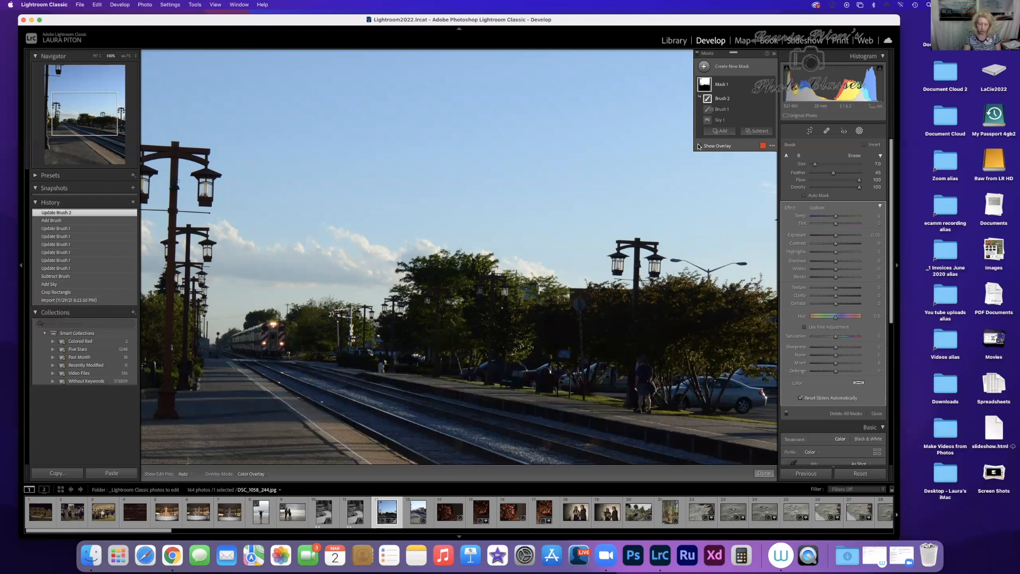
key("super+minus")
key("super+minus")
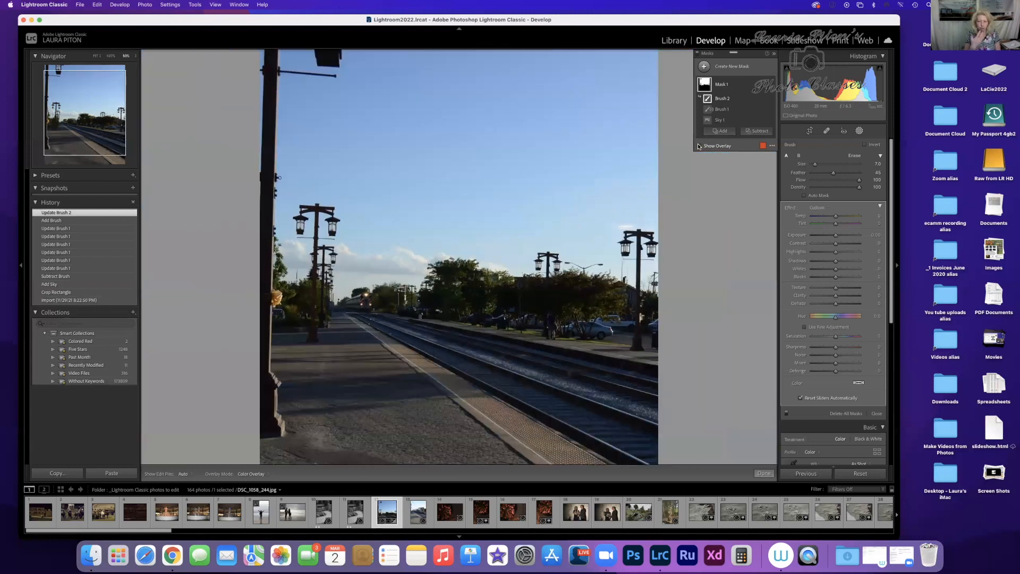
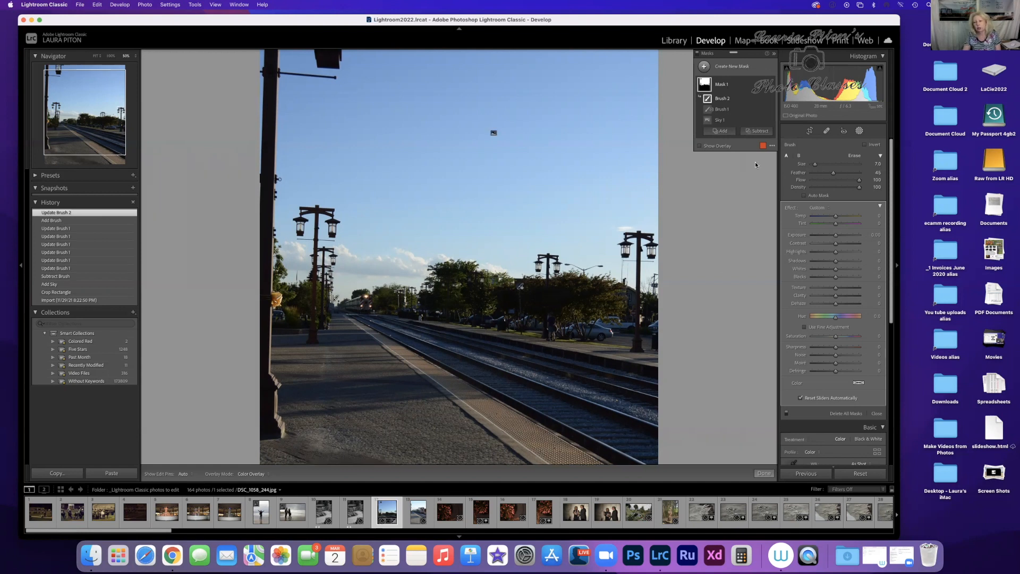
Step: Close the overlay color settings, then darken the sky mask with Highlights at -63 and Exposure at -0.54
left_click(763, 146)
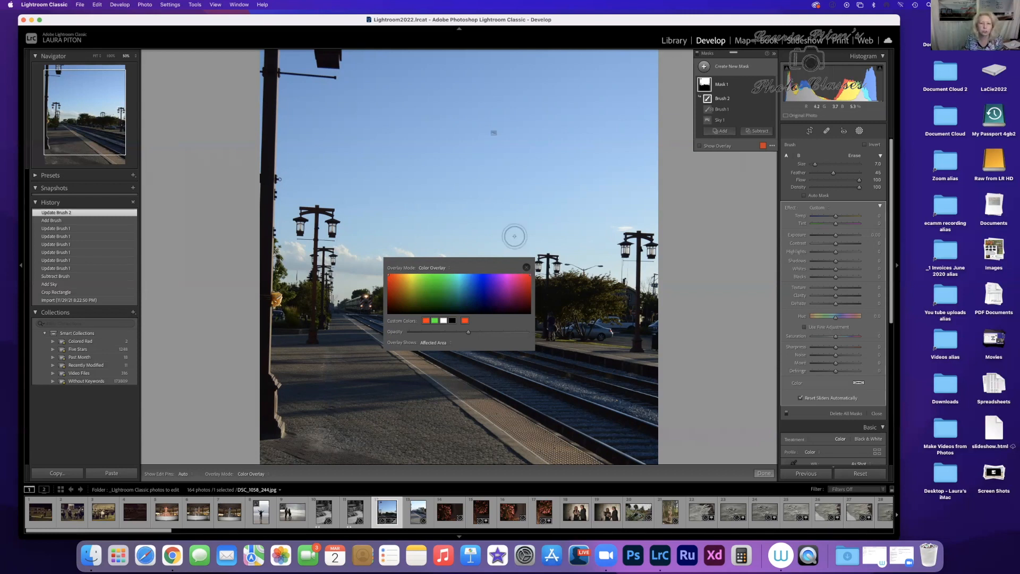
left_click(525, 266)
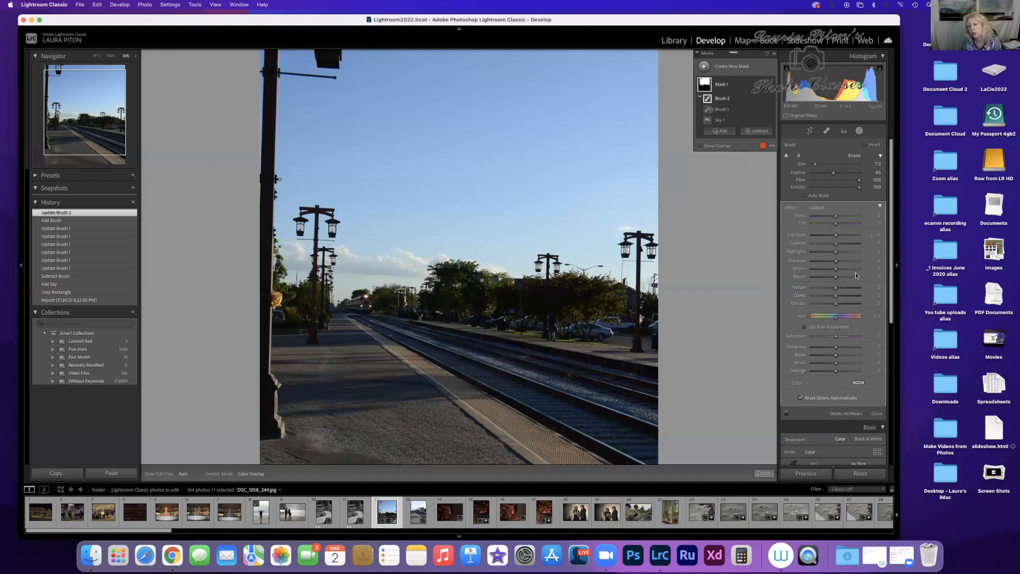
left_click_drag(834, 254, 821, 254)
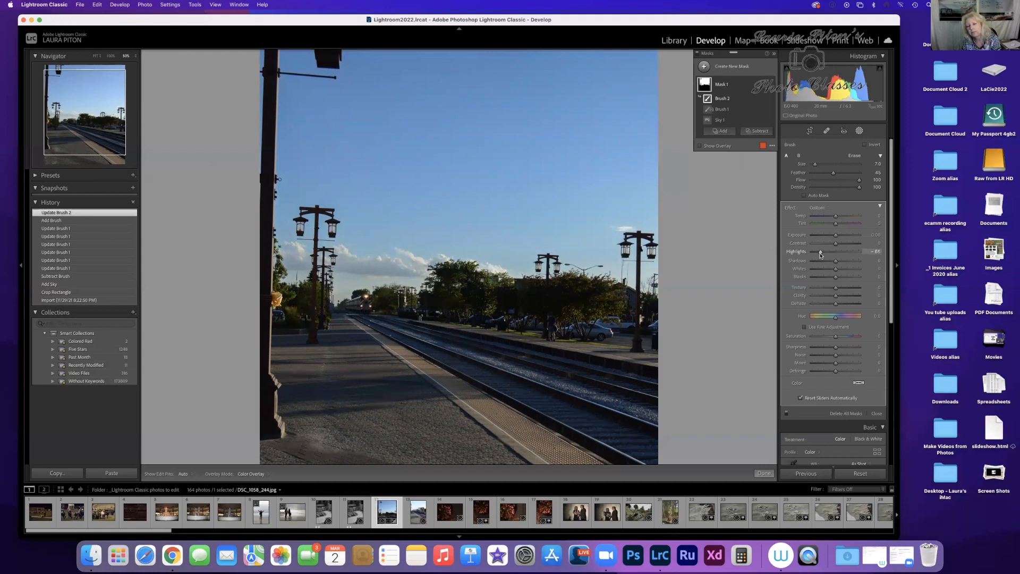
mouse_move(821, 255)
left_mouse_down()
mouse_move(808, 256)
mouse_move(821, 256)
left_mouse_up()
left_click_drag(820, 256, 821, 256)
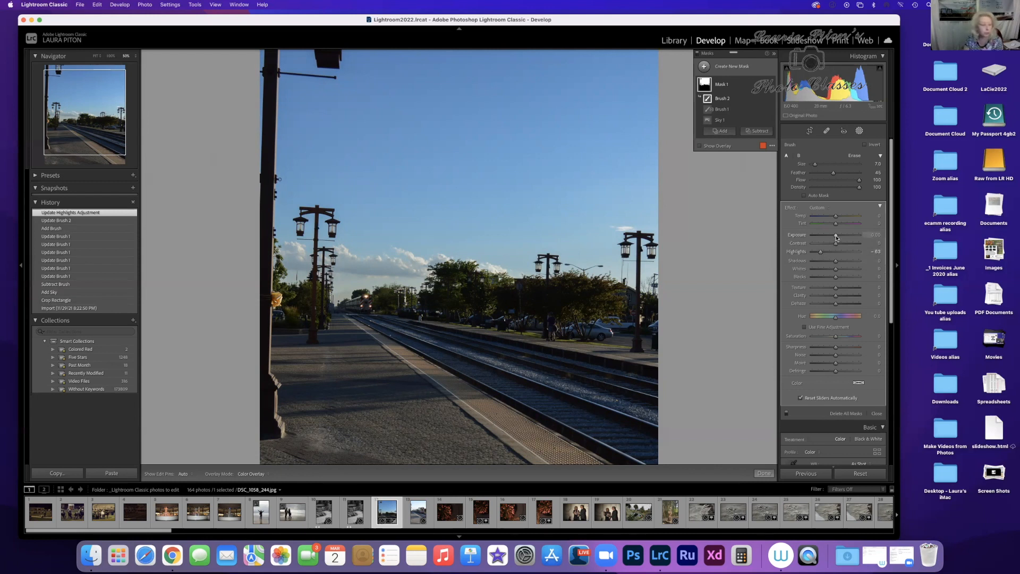
left_click_drag(837, 237, 833, 237)
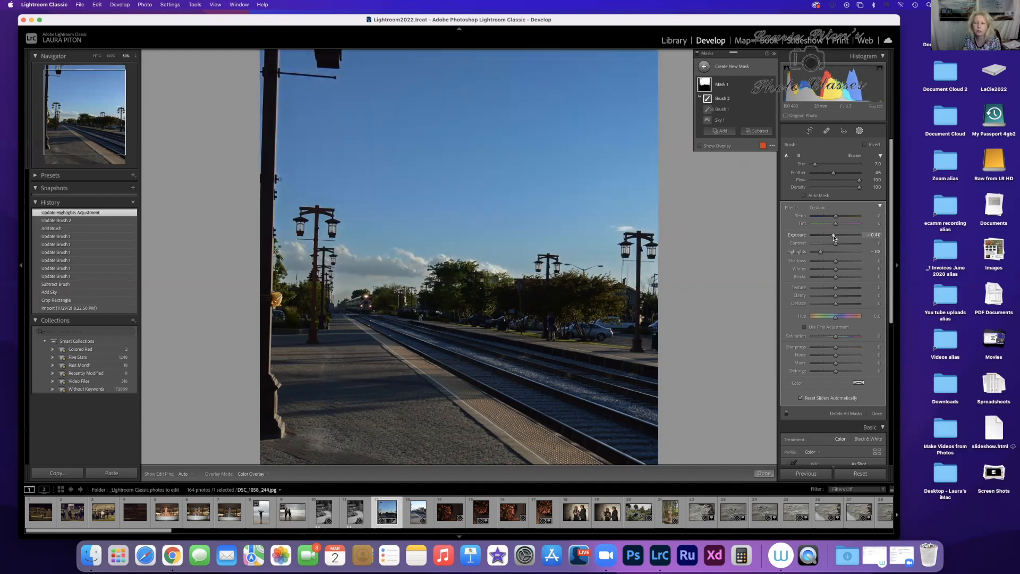
left_click_drag(833, 235, 832, 237)
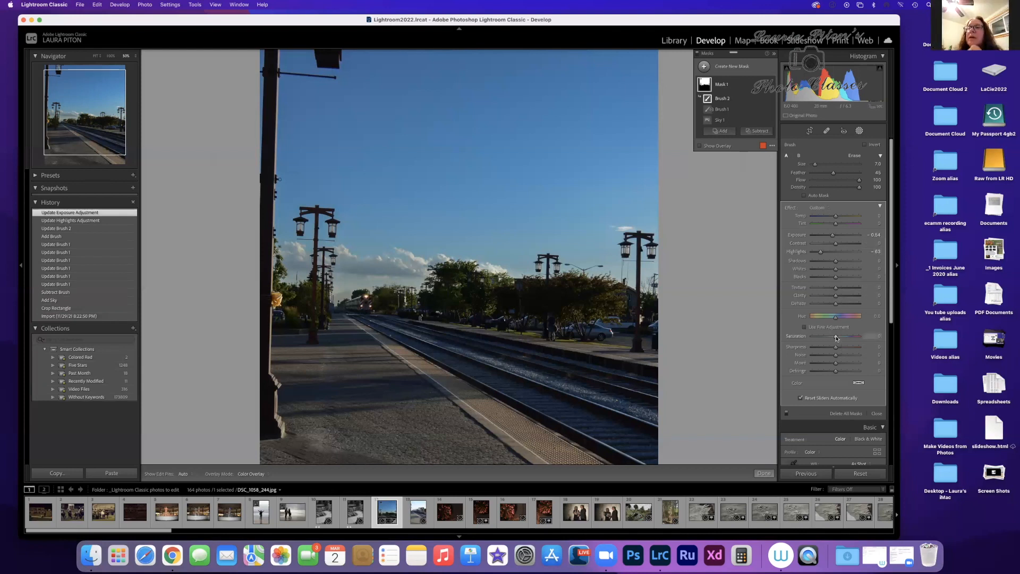
Step: Set the sky mask's Saturation to 45 and cool its Temp to about -8 after trying the extremes, then finish masking
left_click_drag(836, 337, 870, 337)
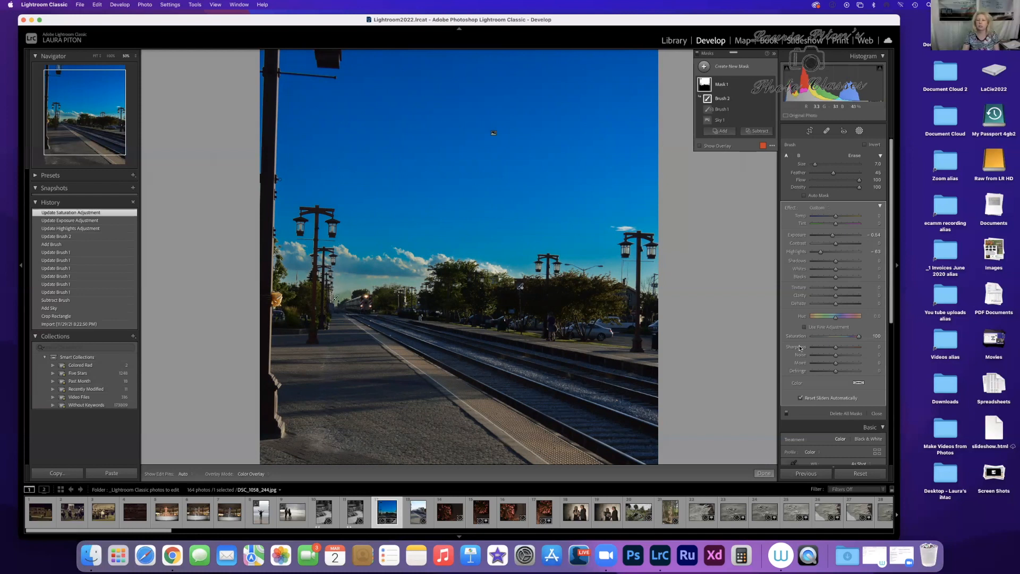
left_click_drag(853, 339, 846, 340)
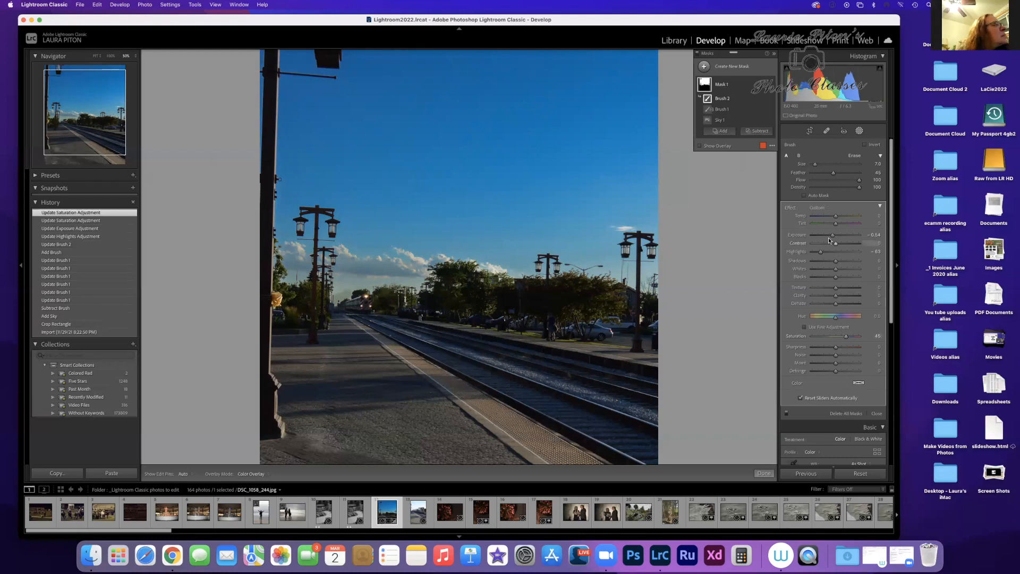
scroll(831, 232, "down", 1)
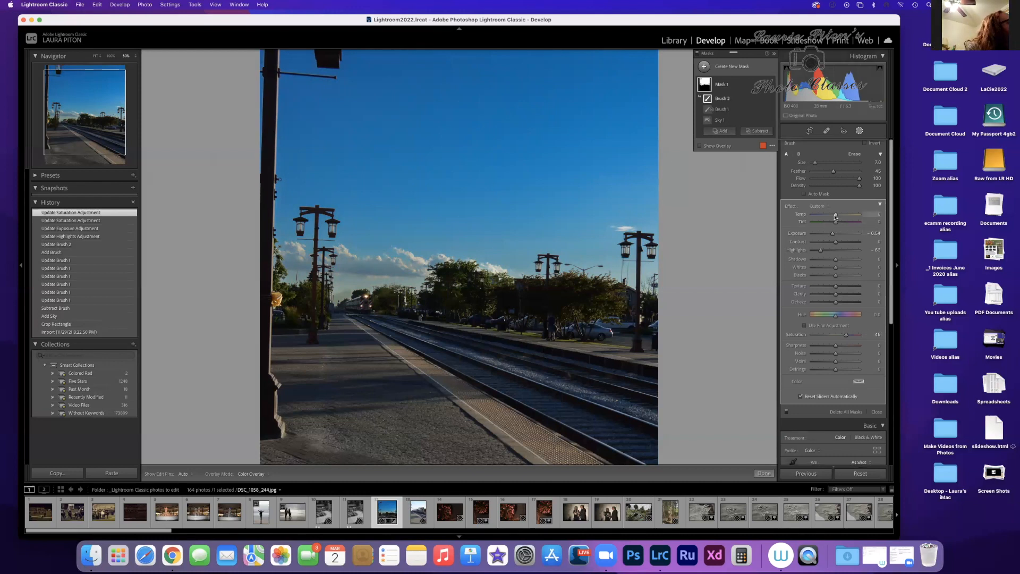
left_click_drag(836, 217, 800, 220)
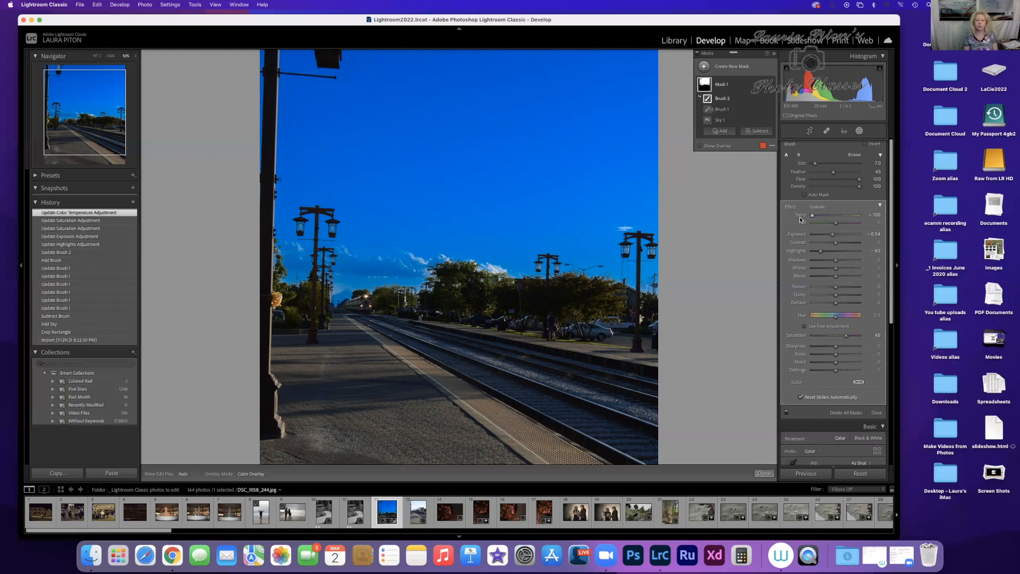
left_click_drag(812, 215, 833, 218)
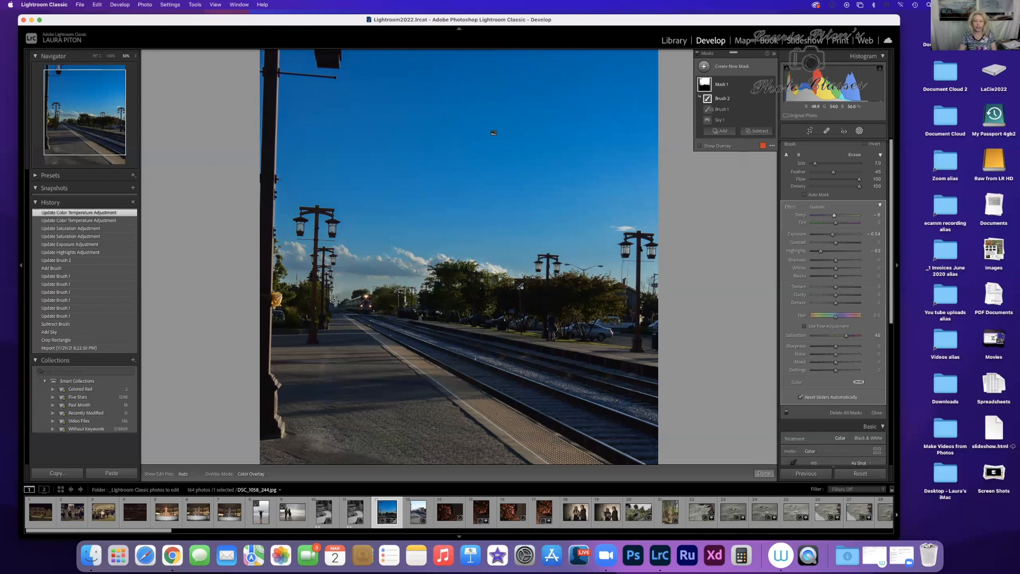
left_click(764, 473)
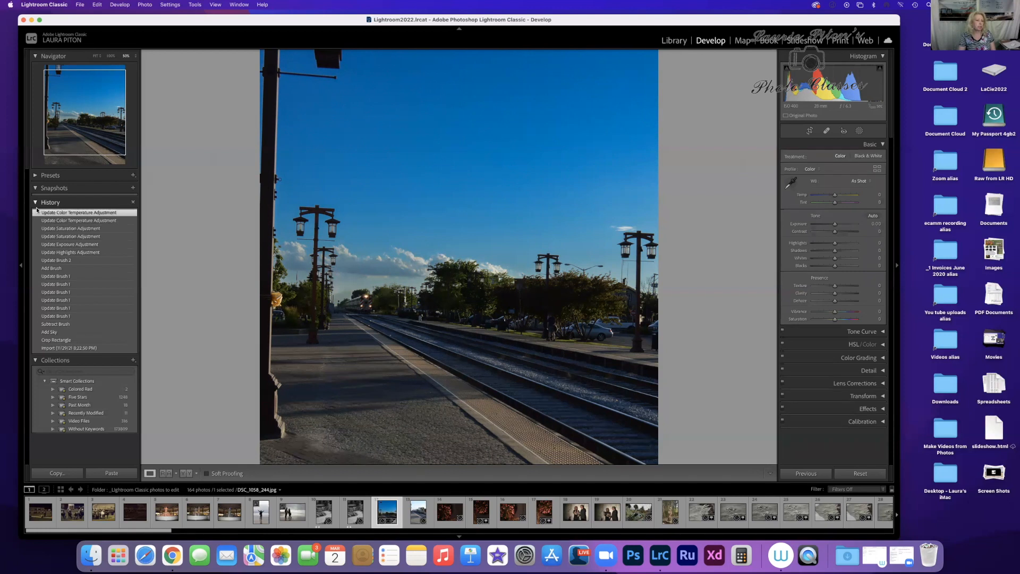
right_click(101, 215)
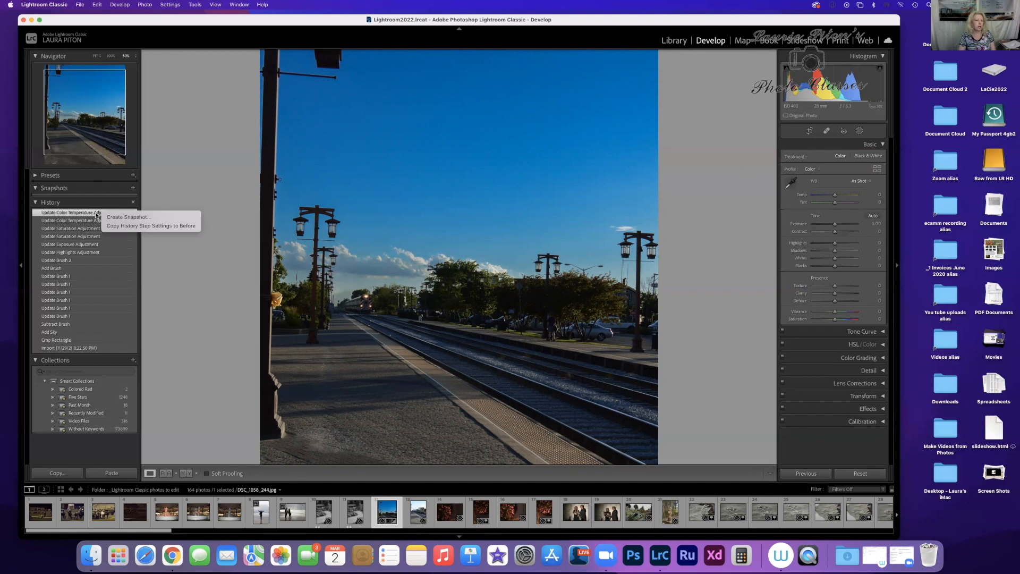
left_click(96, 215)
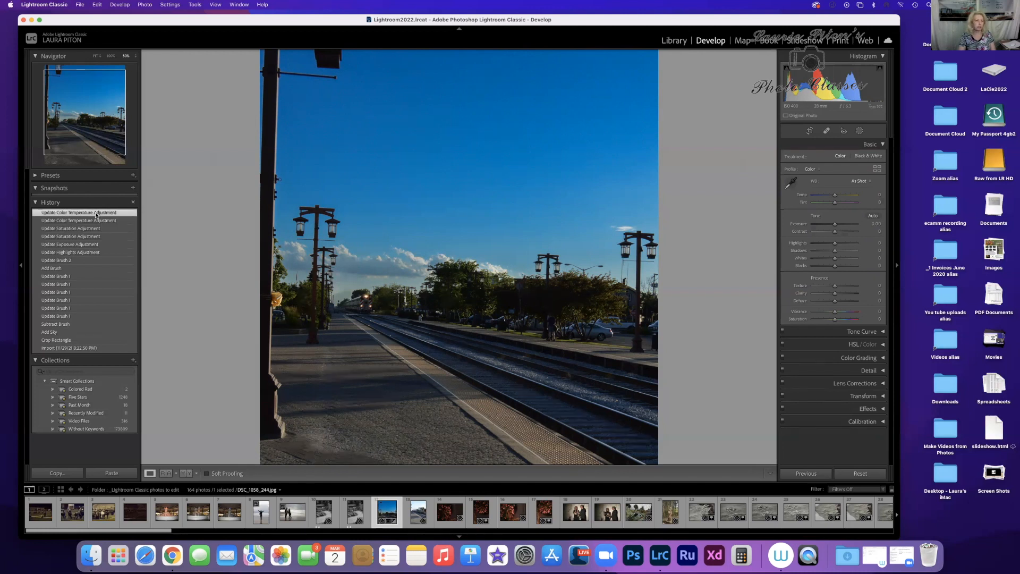
key("BackSpace")
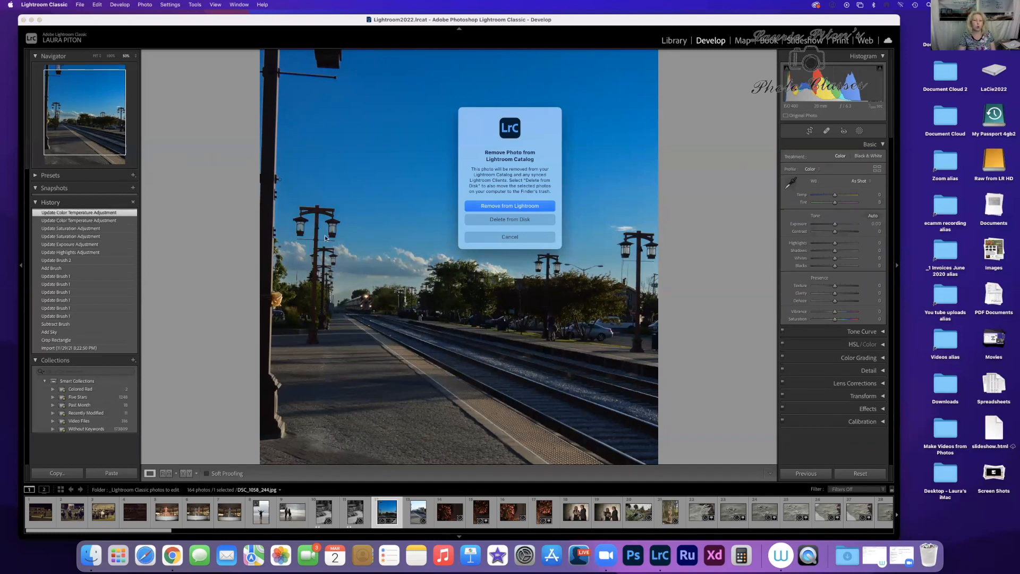
left_click(491, 236)
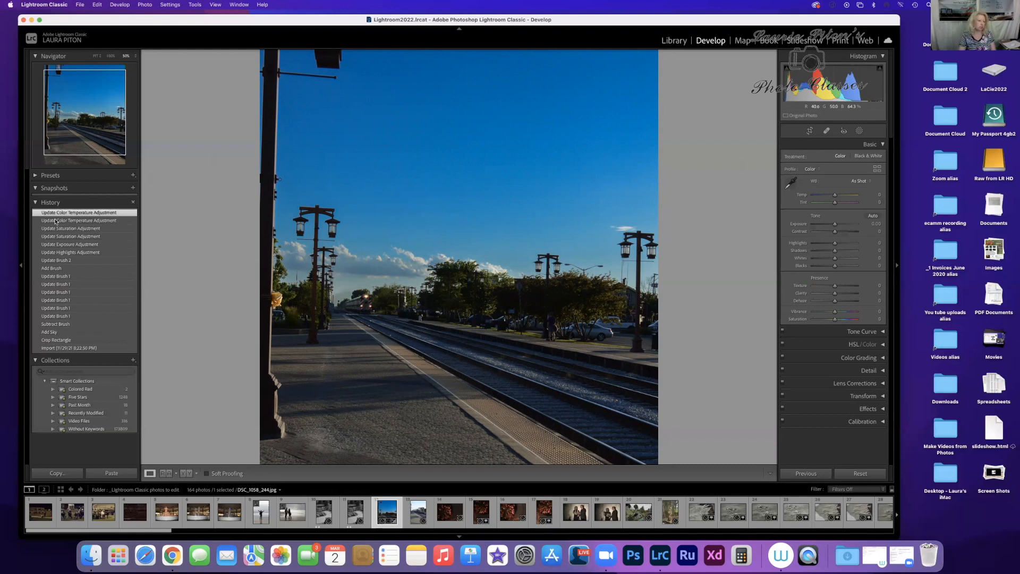
Step: Collapse the edit history and apply the PL10 preset from Portraits: Light Skin to the platform photo
left_click(36, 203)
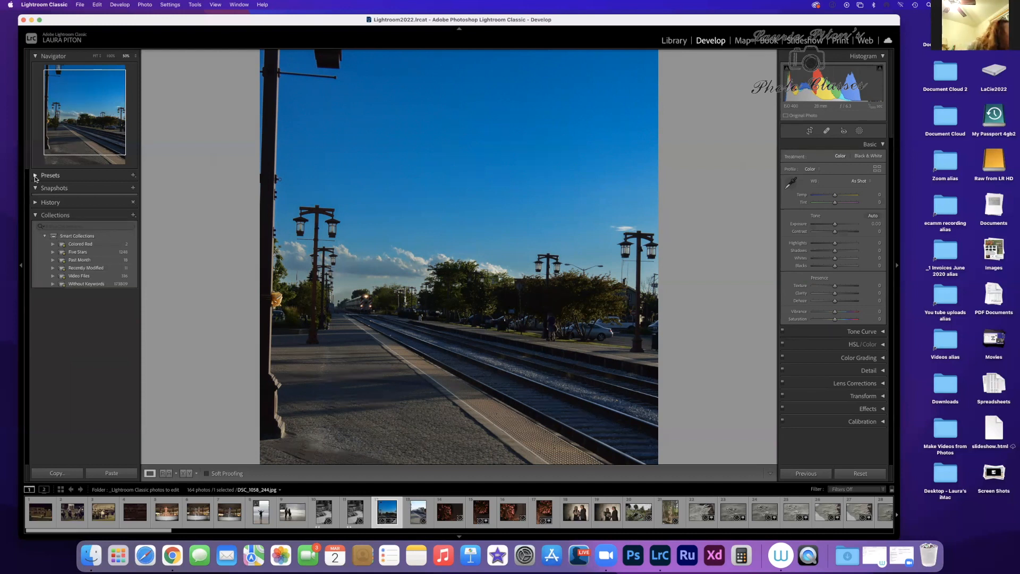
left_click(35, 177)
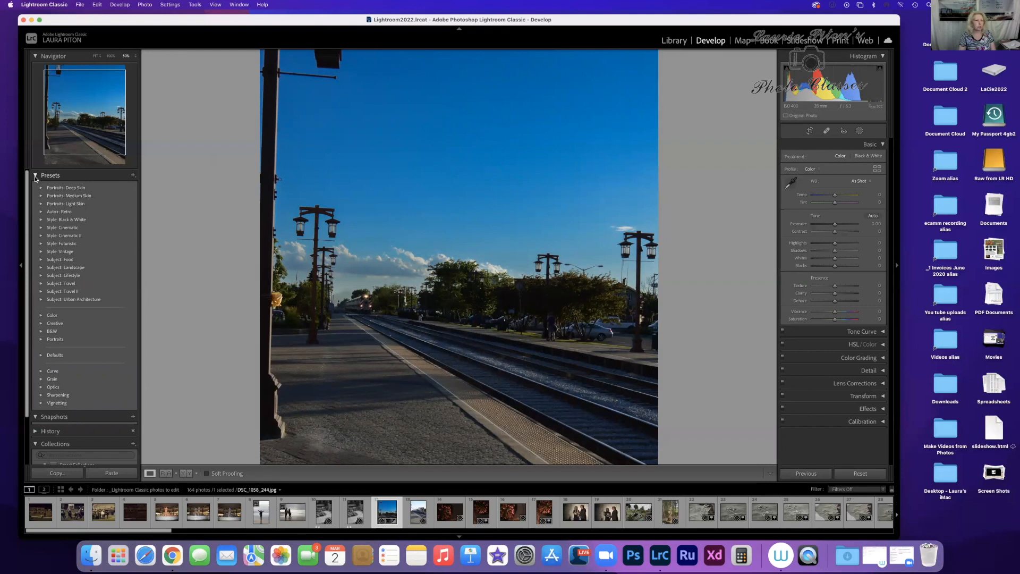
left_click(41, 188)
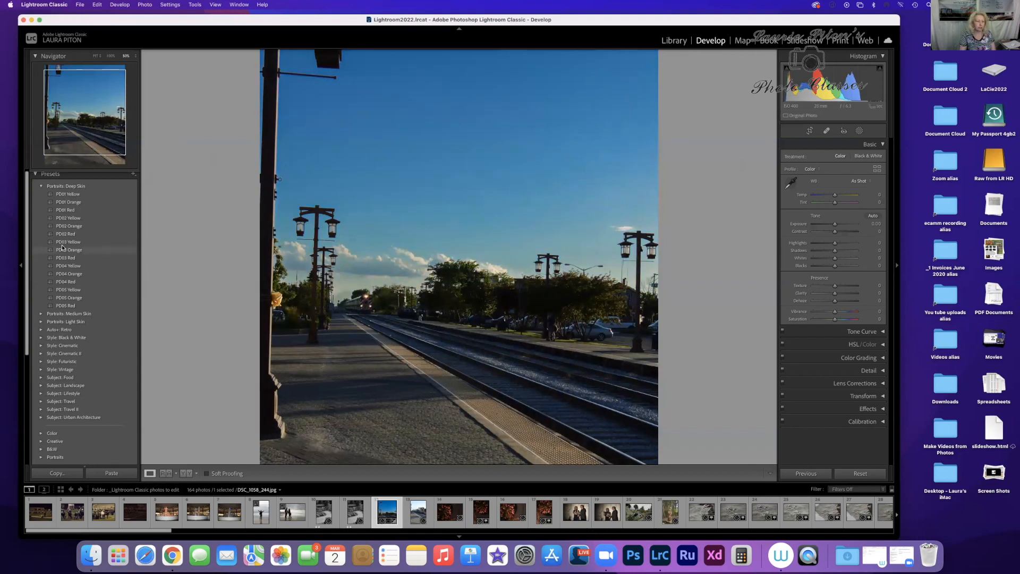
left_click(41, 322)
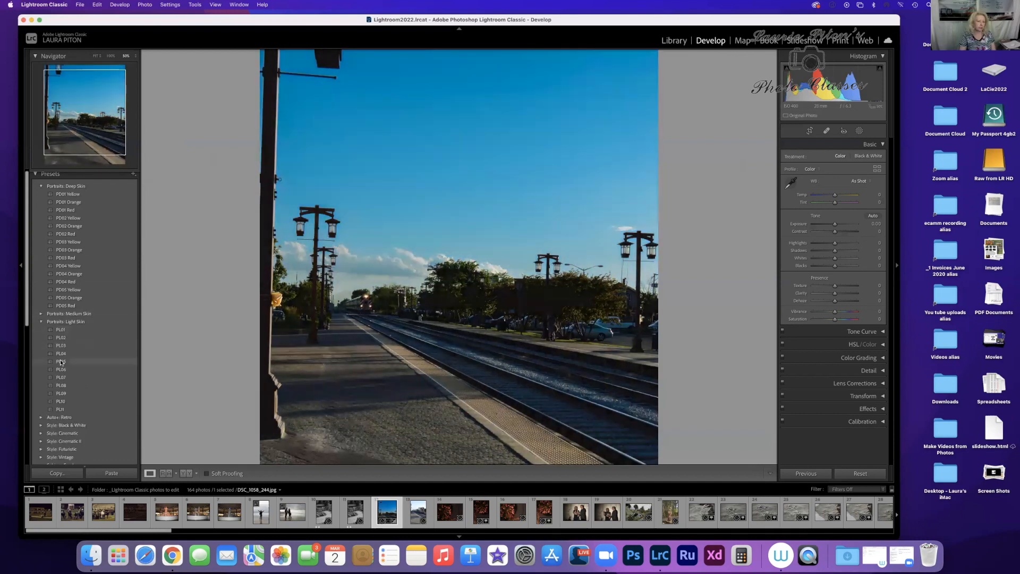
left_click(60, 402)
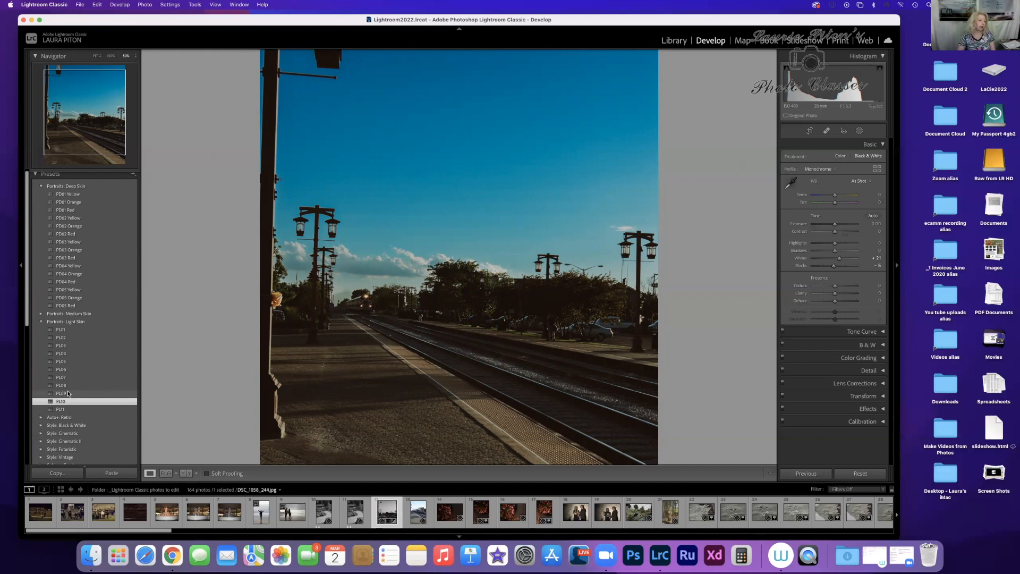
Step: Preview the Style: Cinematic presets on the platform photo without applying any
left_click(42, 436)
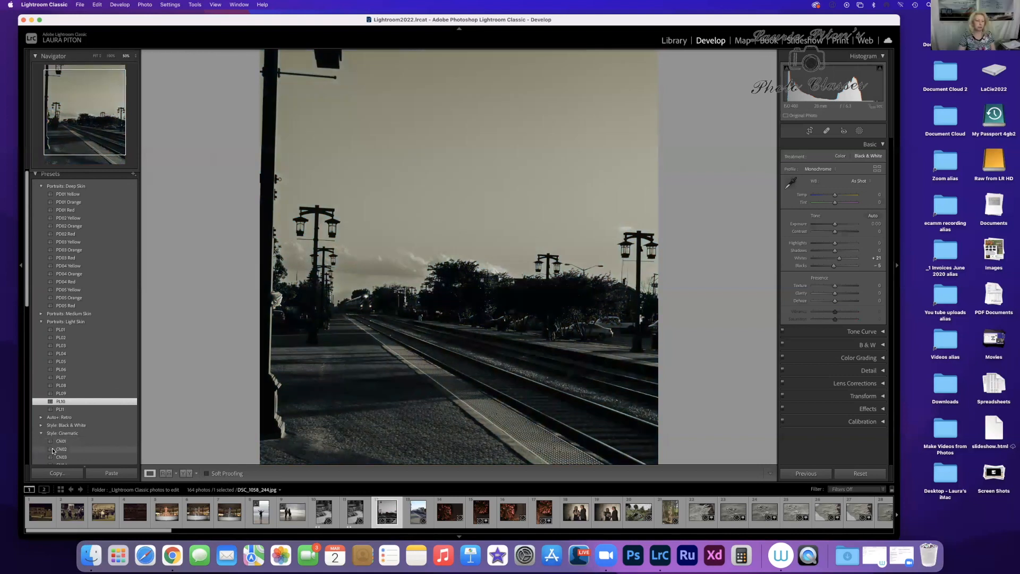
scroll(53, 450, "down", 1)
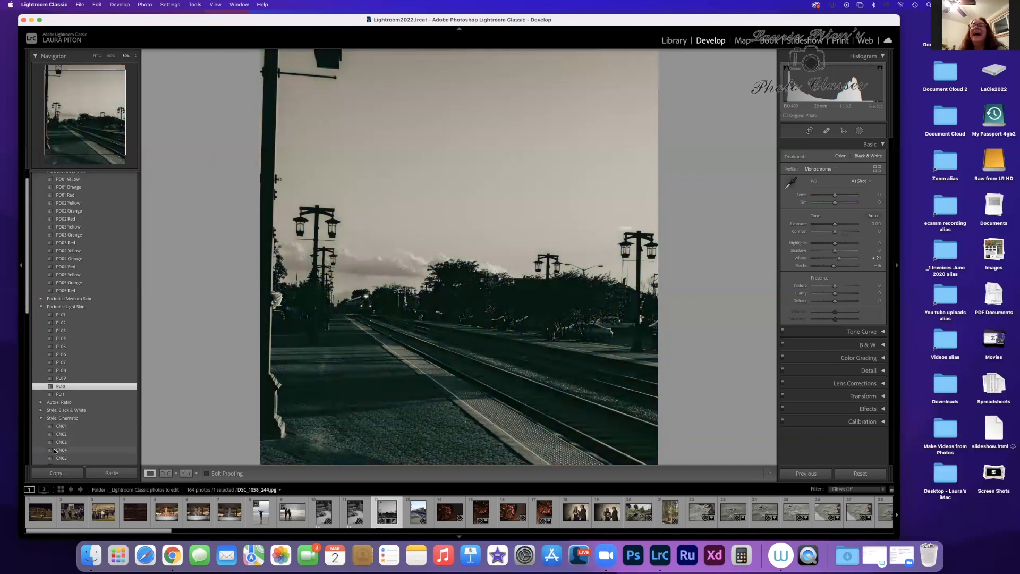
scroll(54, 451, "down", 2)
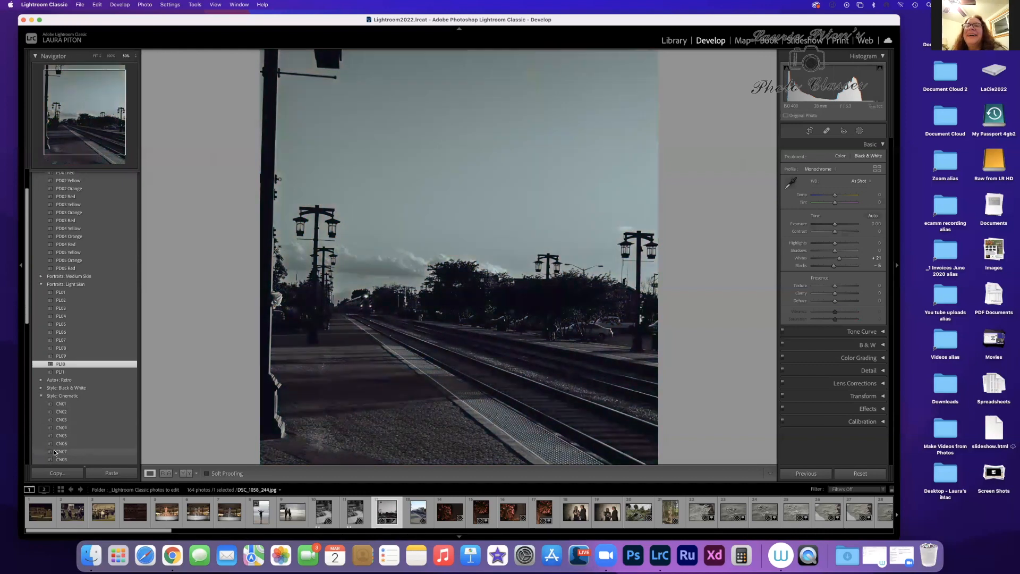
scroll(54, 451, "down", 4)
scroll(54, 451, "down", 2)
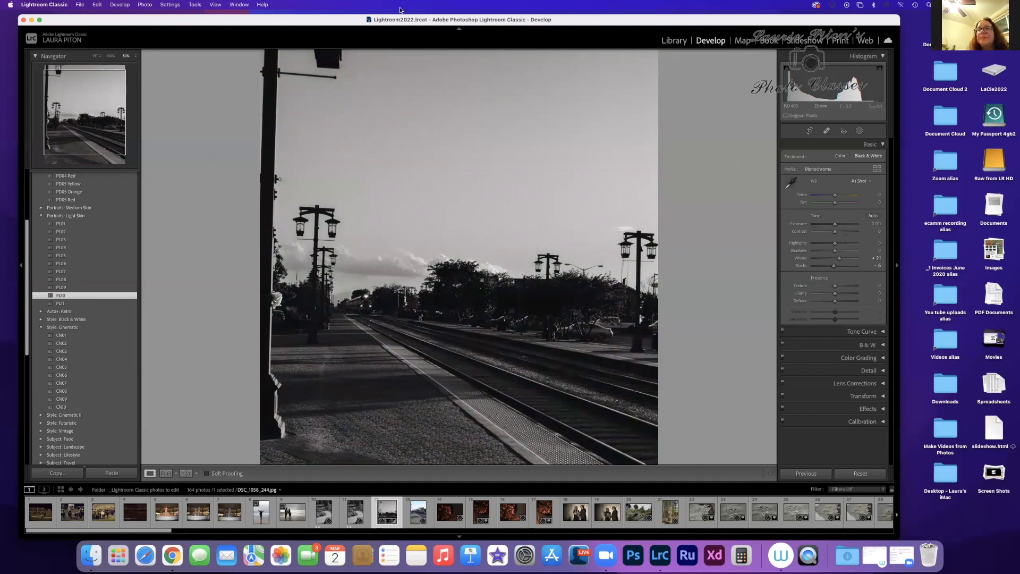
Step: Return to the Library's grid of photos and open the orange-lit fountain statue photo, 100_0020.jpg, in a large view
left_click(677, 45)
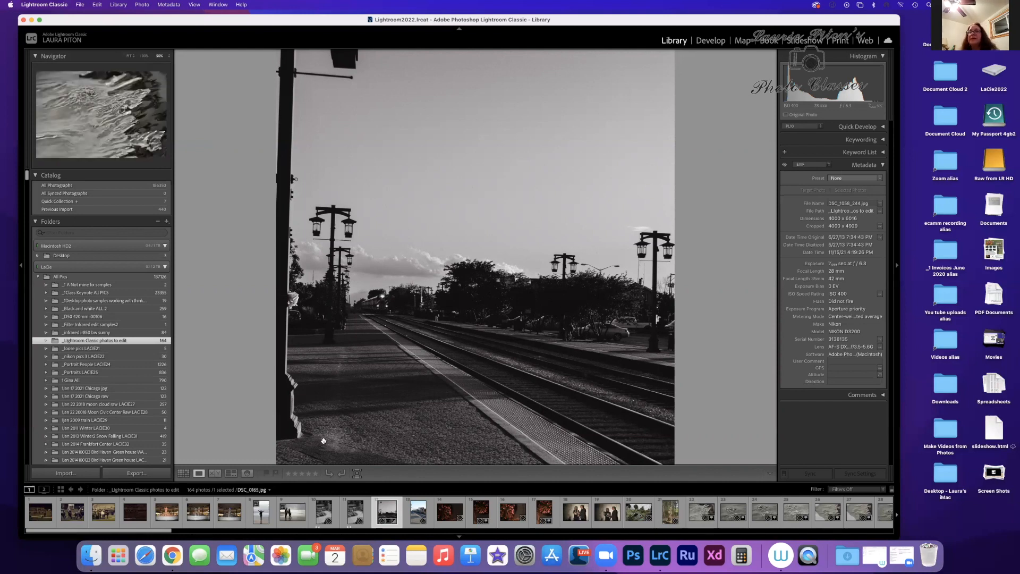
left_click(183, 473)
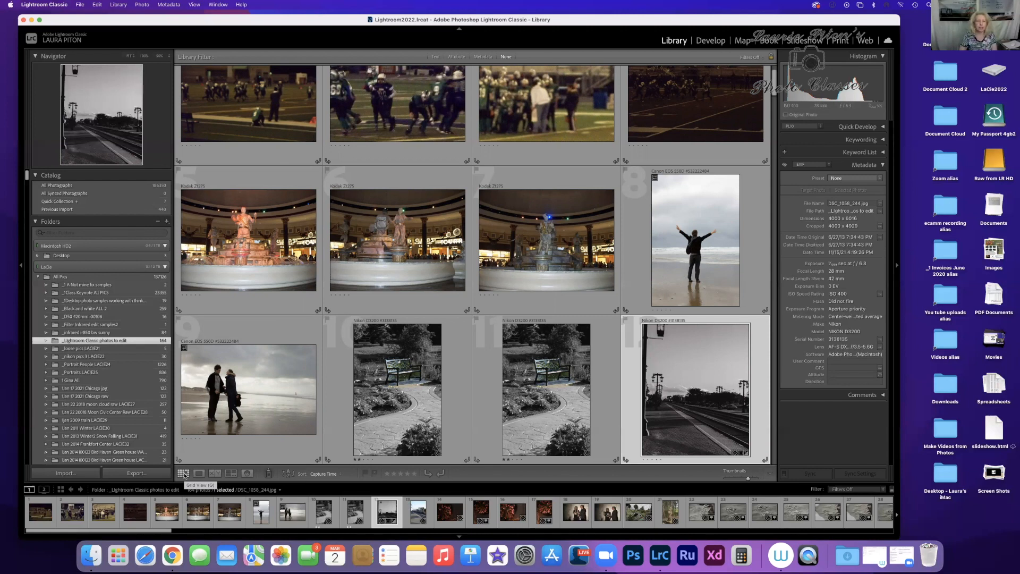
scroll(400, 408, "down", 1)
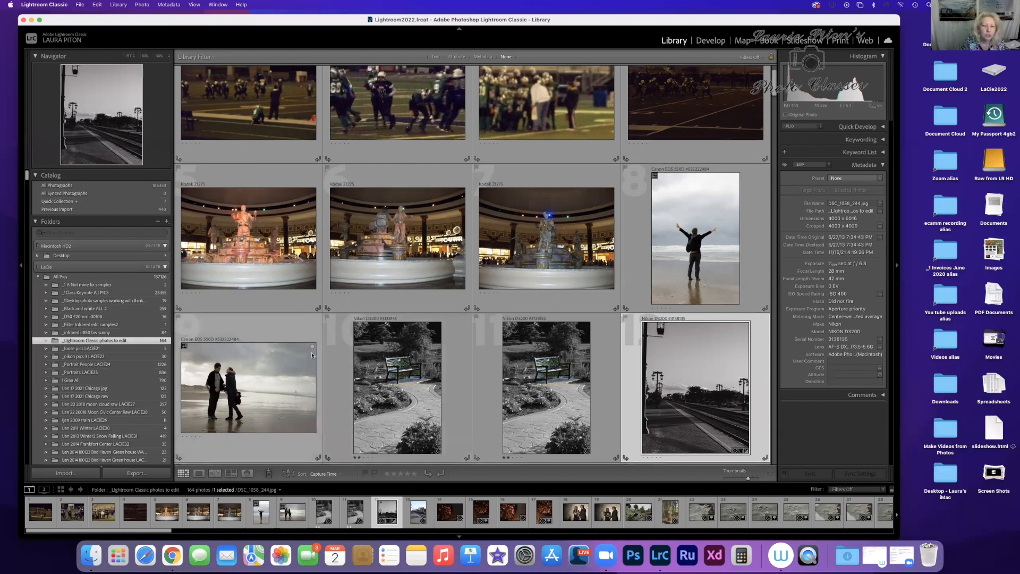
double_click(264, 236)
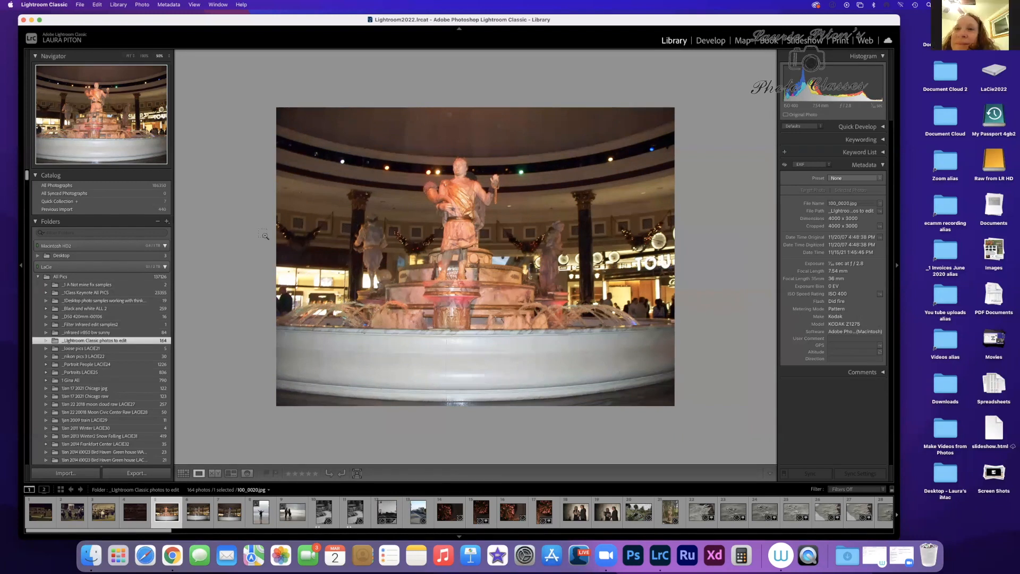
key("super+equal")
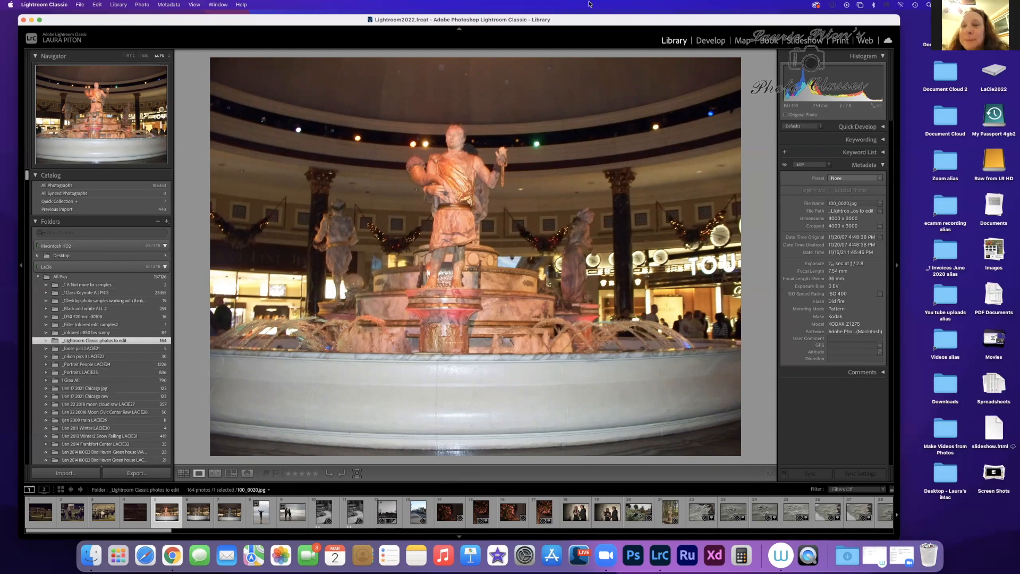
Step: Create a brush mask in Develop, paint over the fountain's central statue, and turn the mask overlay off
left_click(708, 41)
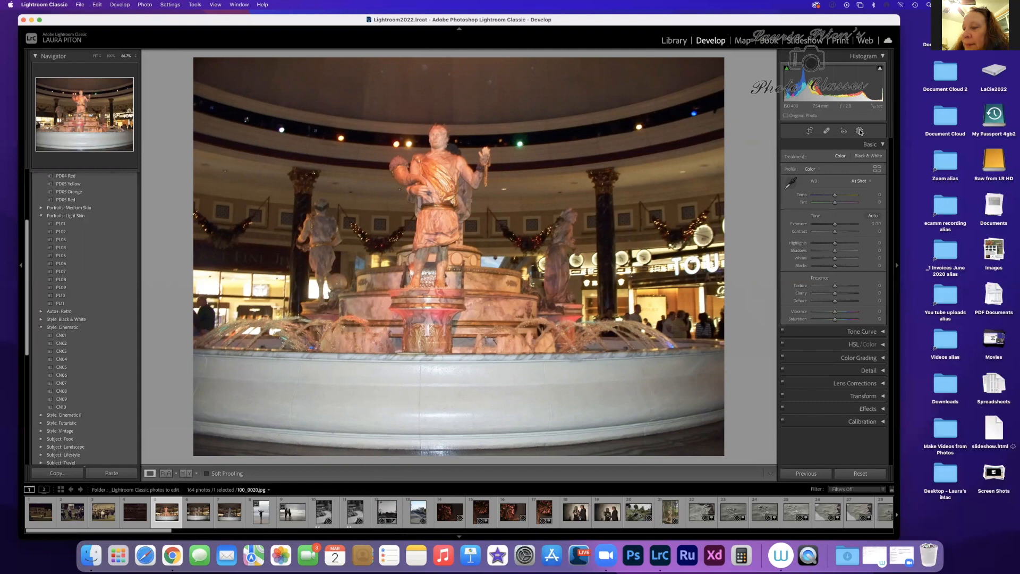
left_click(859, 131)
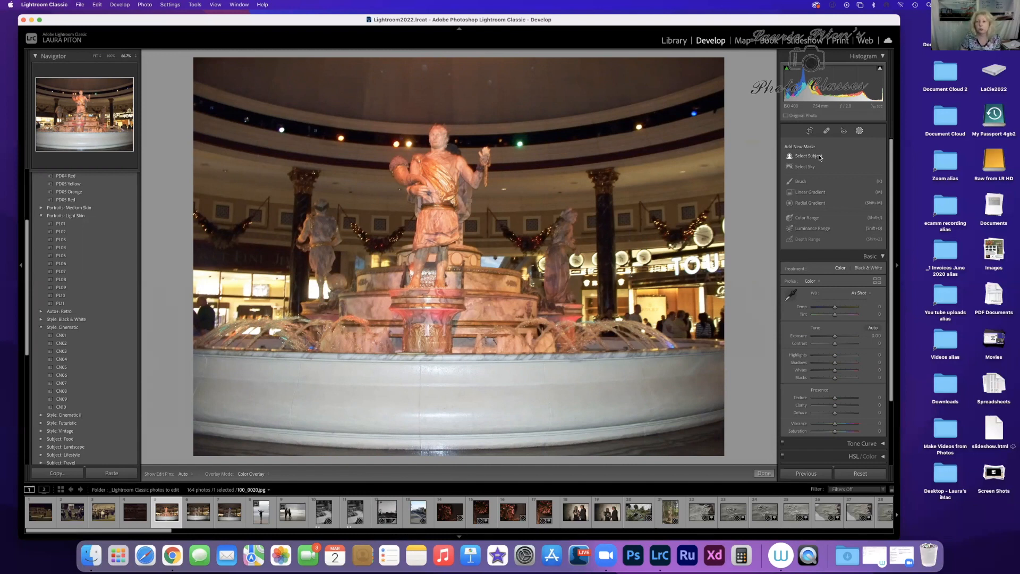
left_click(801, 182)
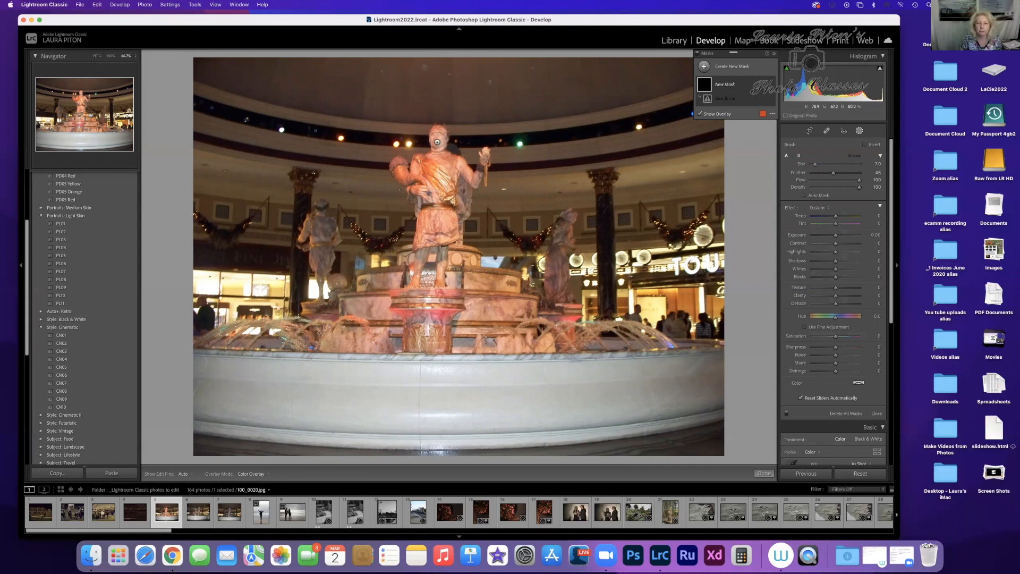
key("h")
mouse_move(438, 137)
left_mouse_down()
mouse_move(421, 168)
mouse_move(395, 165)
mouse_move(455, 150)
mouse_move(488, 179)
mouse_move(480, 150)
mouse_move(463, 192)
mouse_move(445, 182)
mouse_move(434, 200)
mouse_move(416, 195)
mouse_move(417, 213)
mouse_move(416, 191)
mouse_move(412, 219)
mouse_move(424, 235)
mouse_move(446, 230)
mouse_move(460, 209)
left_mouse_up()
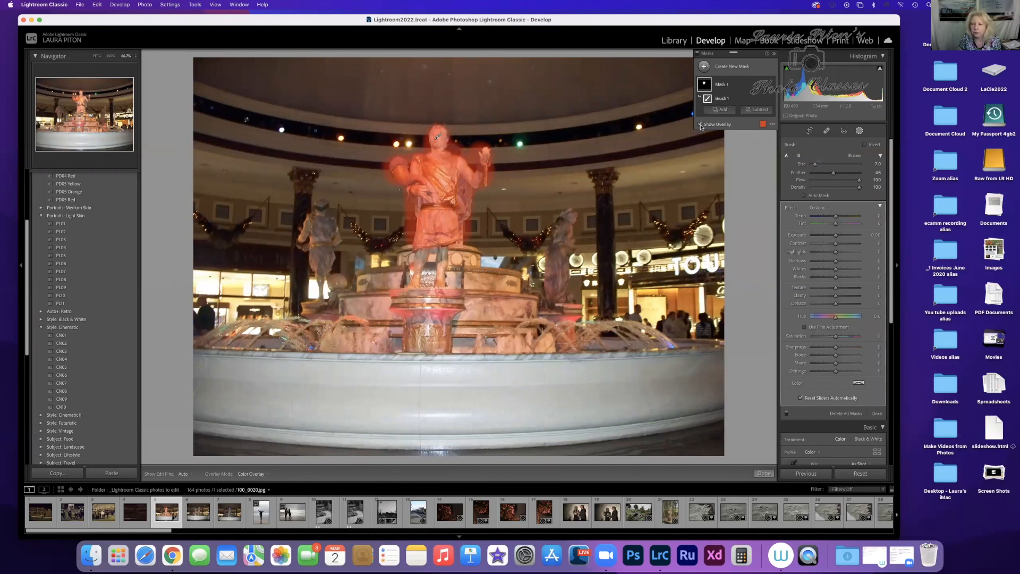
left_click(701, 124)
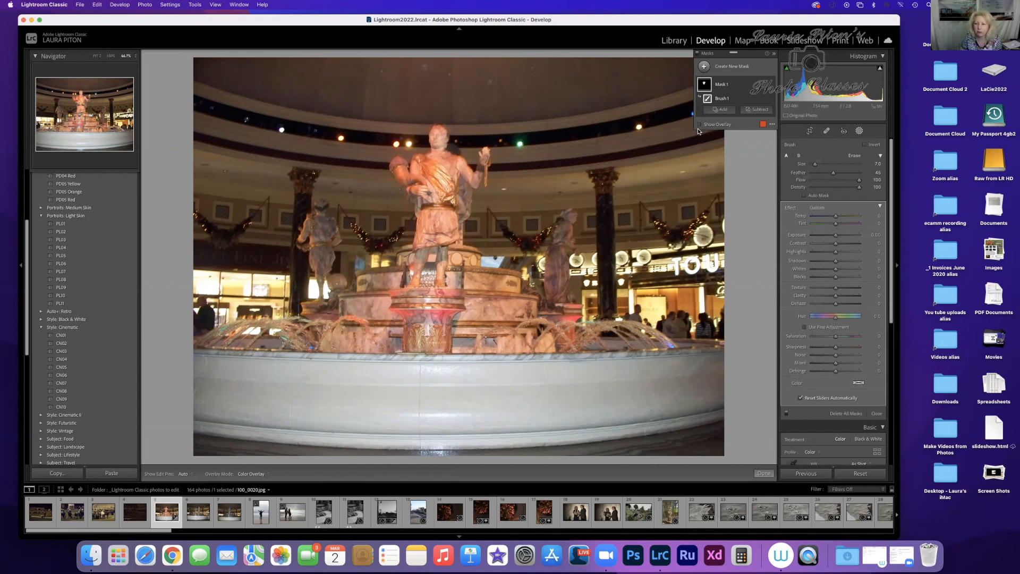
Step: Lower the statue mask's Highlights to -100, Saturation to -23, and reduce its Exposure slightly
left_click_drag(836, 253, 800, 254)
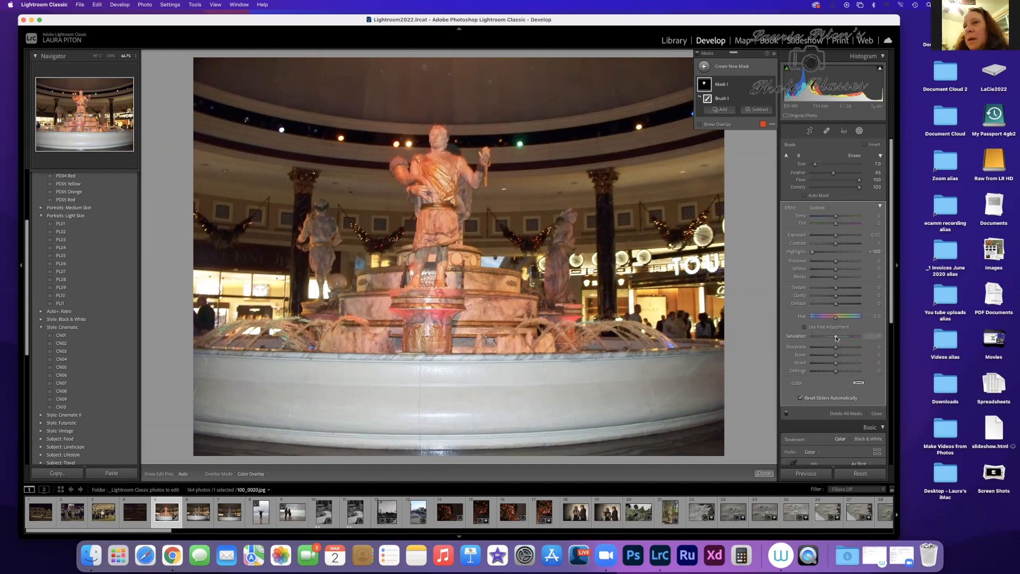
left_click_drag(835, 337, 832, 338)
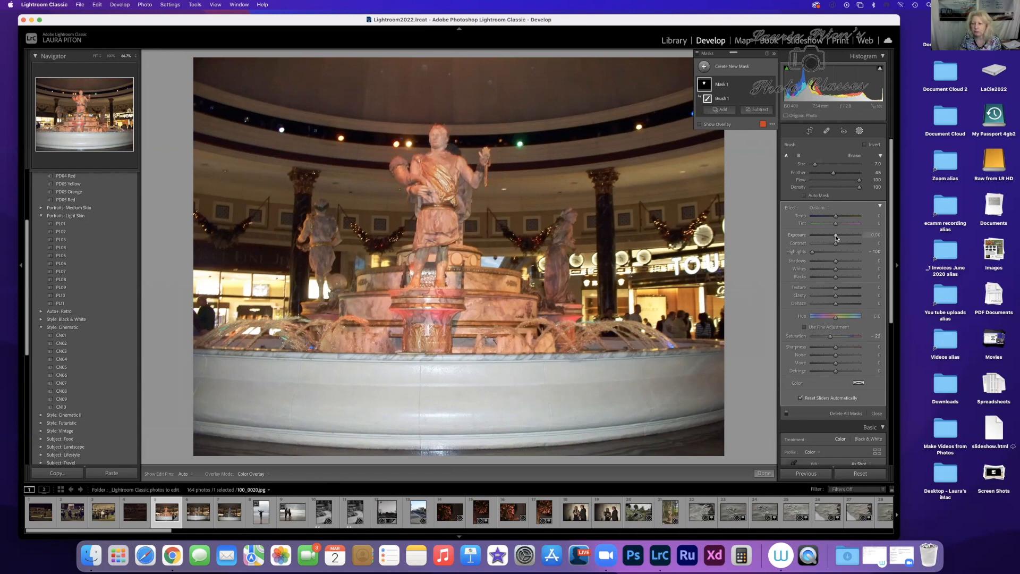
left_click_drag(836, 237, 835, 237)
mouse_move(834, 237)
left_mouse_down()
mouse_move(825, 236)
mouse_move(835, 238)
left_mouse_up()
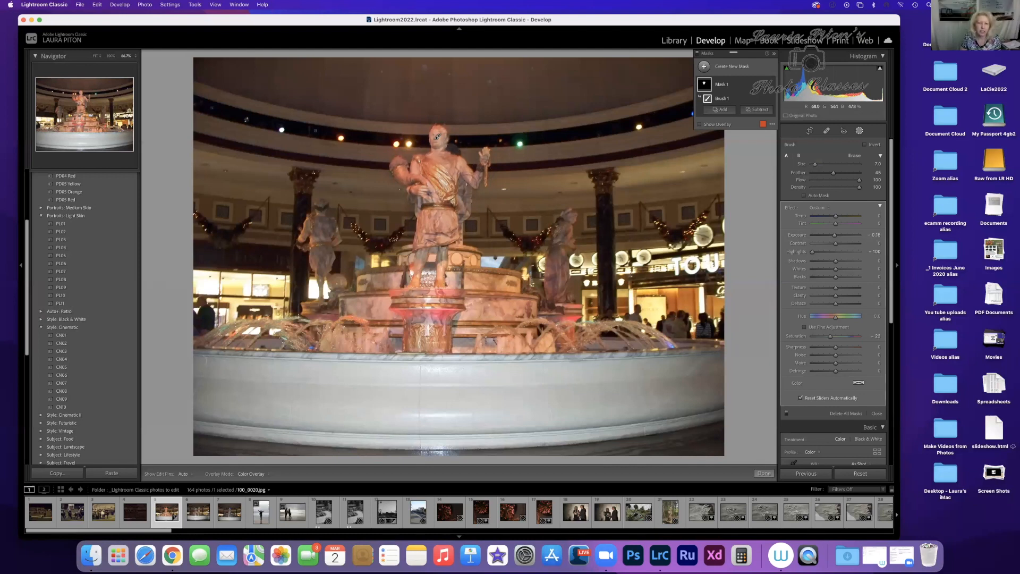
mouse_move(439, 138)
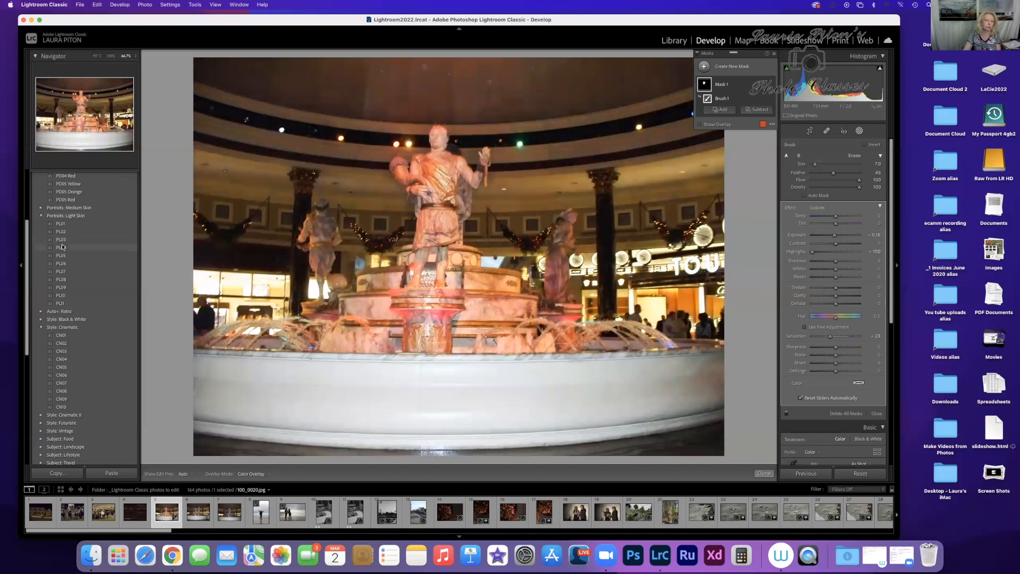
Step: Collapse the full list of develop presets
scroll(62, 247, "up", 5)
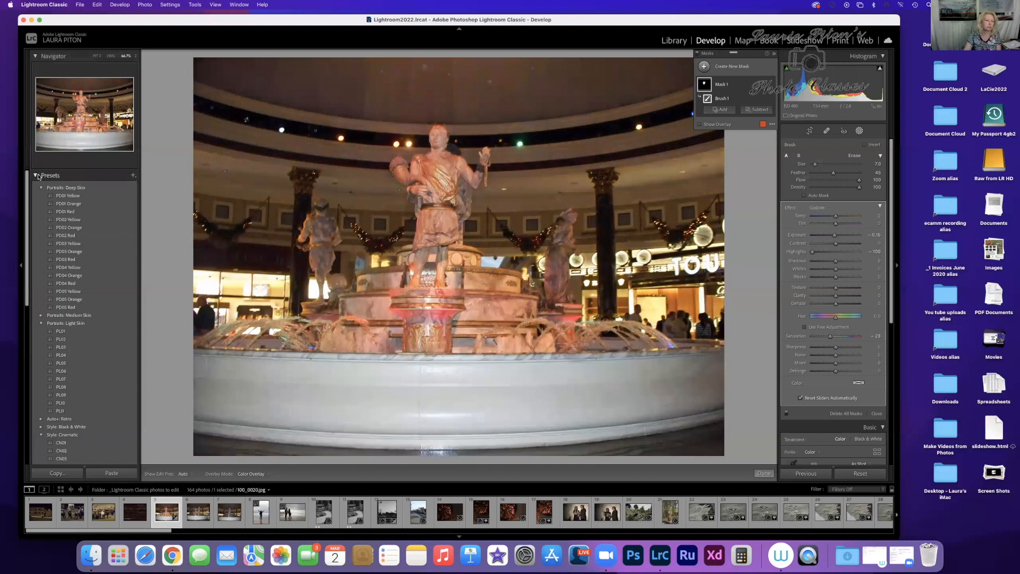
left_click(36, 175)
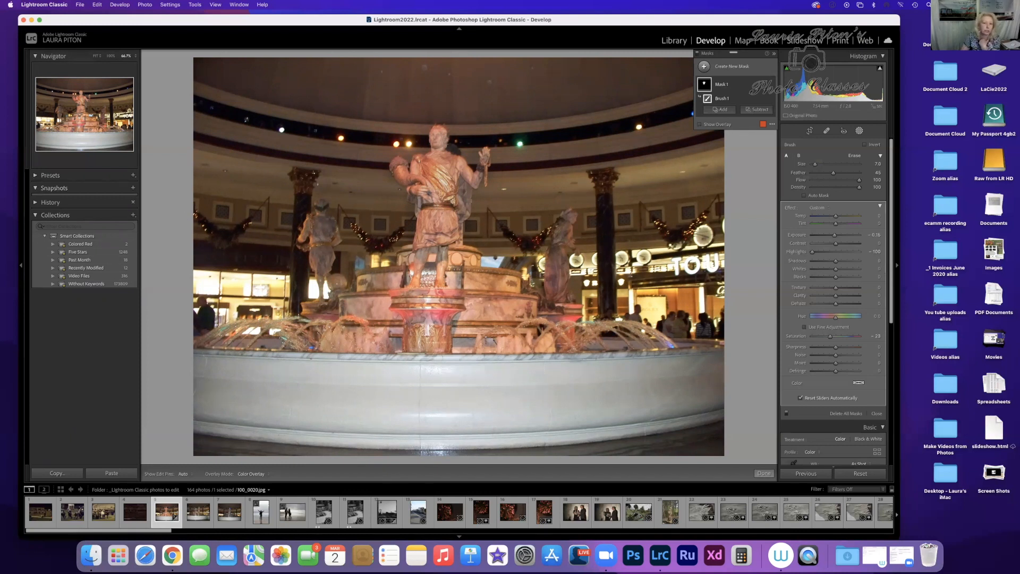
mouse_move(439, 136)
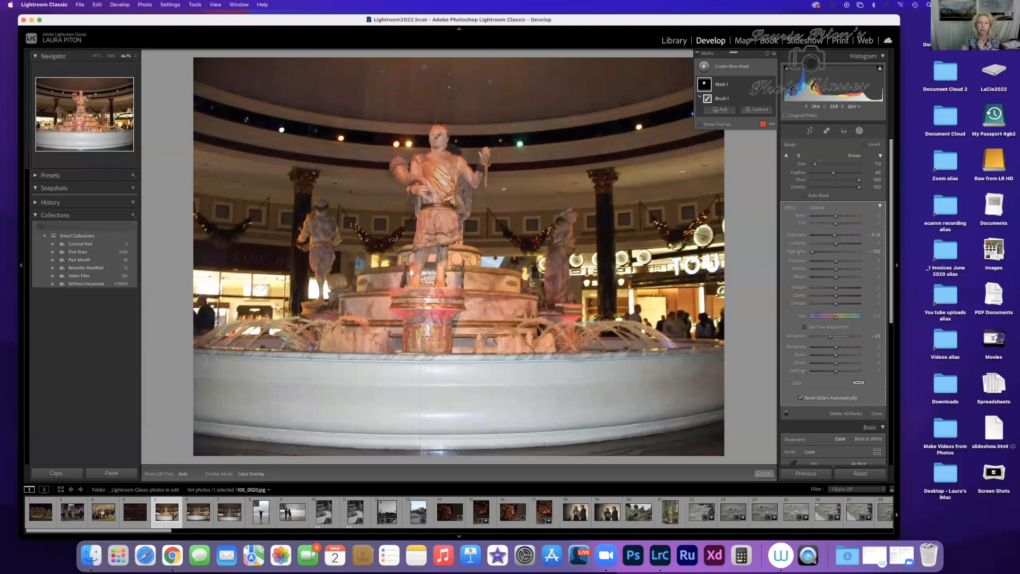
Step: Create a second brush mask and paint over the entire ceiling area above the fountain statue
left_click(704, 67)
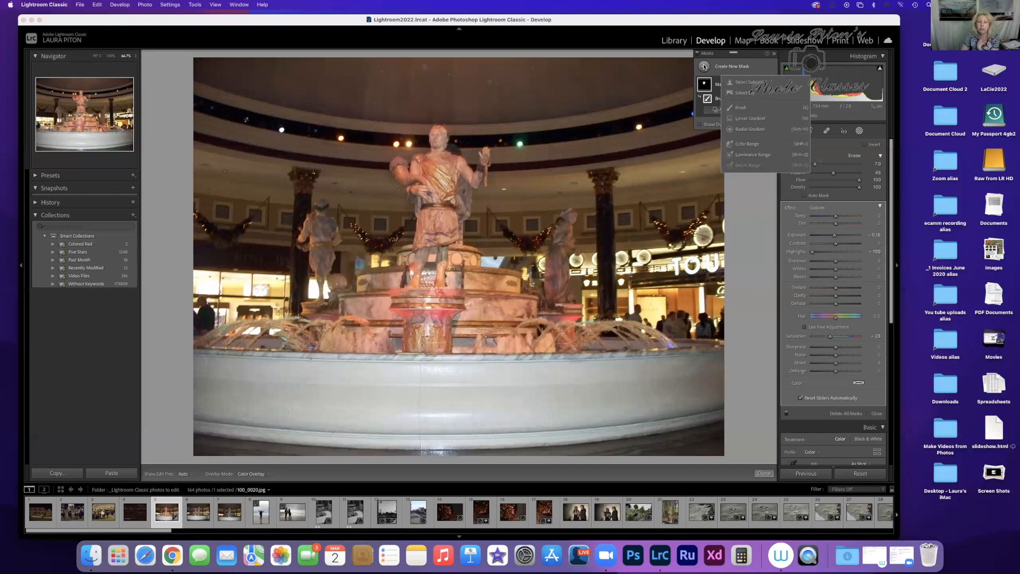
left_click(745, 108)
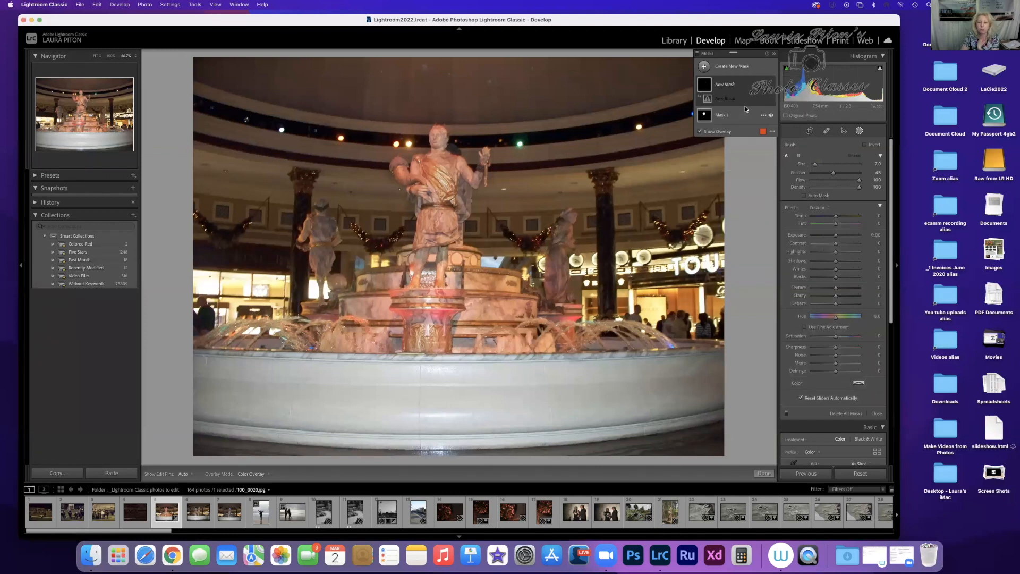
left_click(725, 85)
left_click(726, 85)
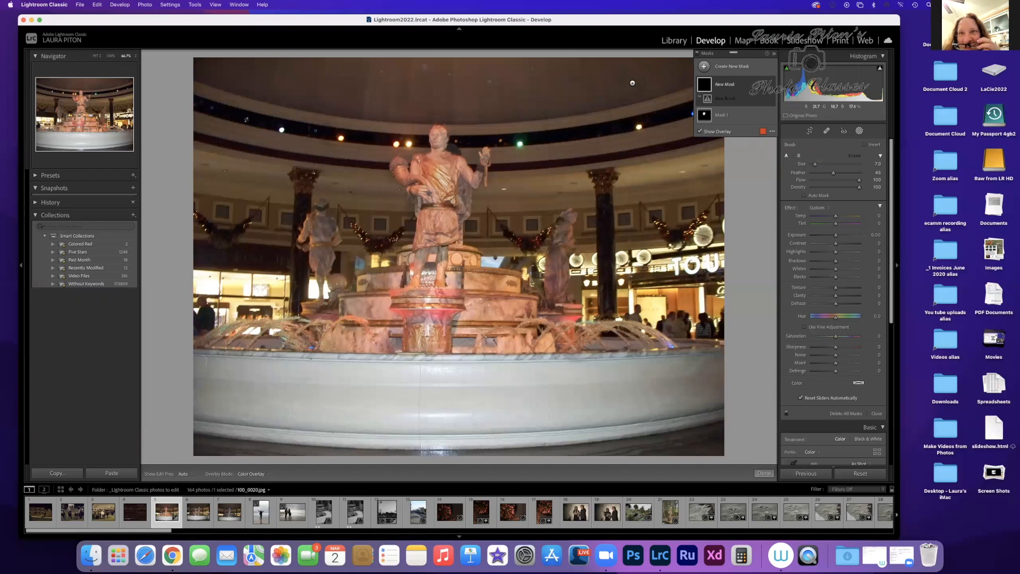
mouse_move(636, 78)
left_mouse_down()
mouse_move(499, 78)
mouse_move(717, 62)
mouse_move(642, 81)
mouse_move(716, 65)
mouse_move(670, 93)
mouse_move(493, 110)
left_mouse_up()
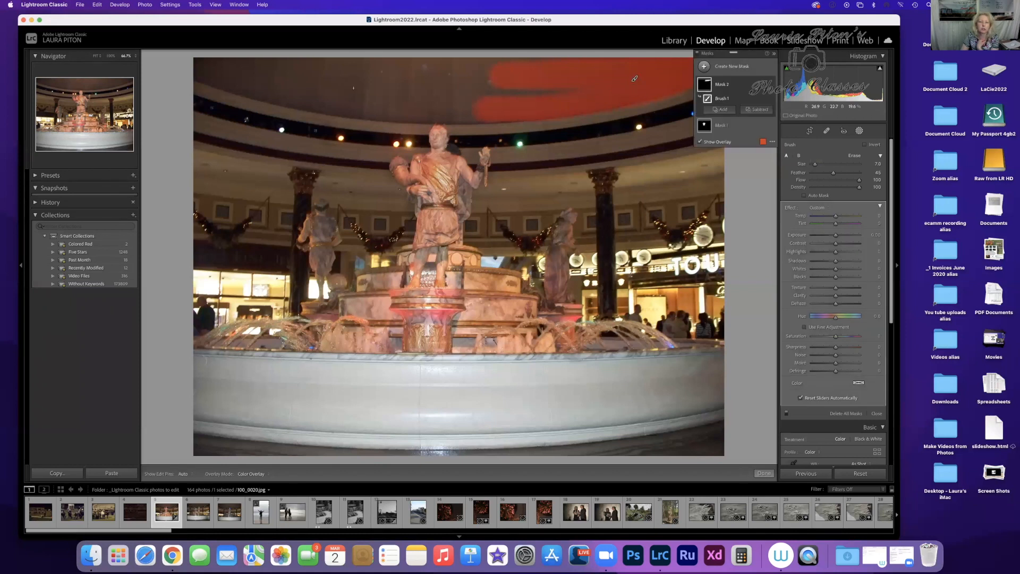
left_click_drag(277, 89, 477, 120)
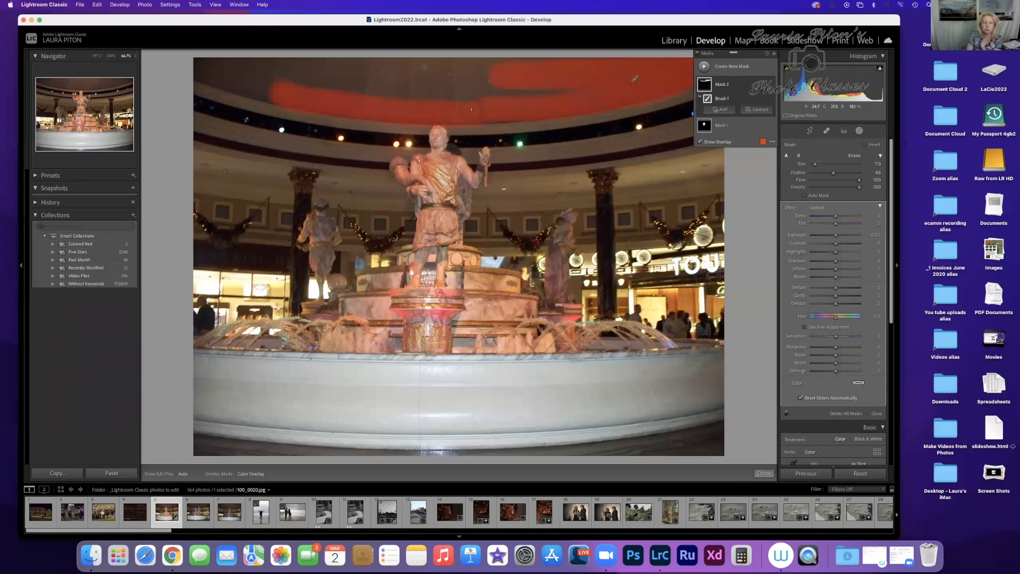
key("h")
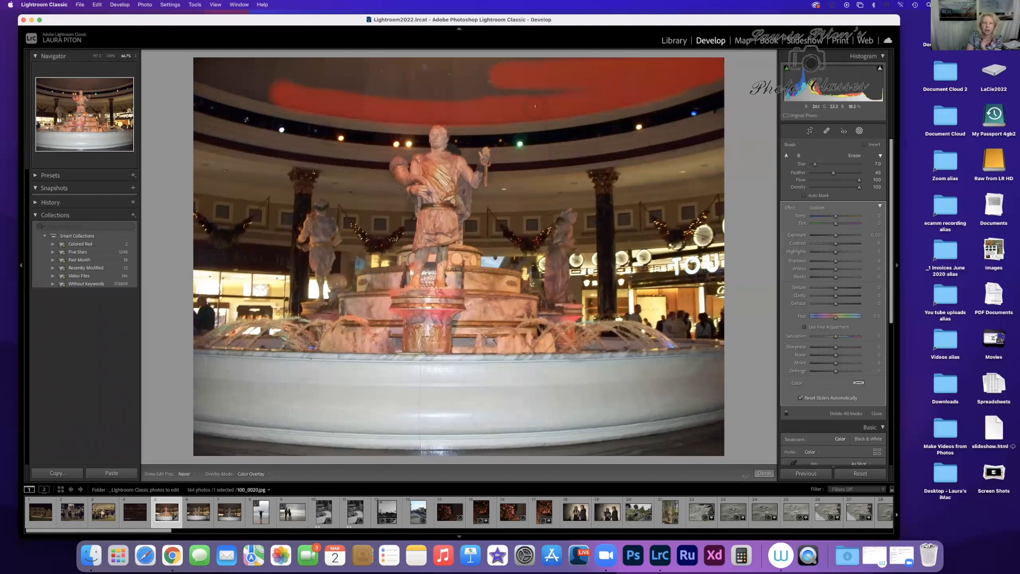
key("h")
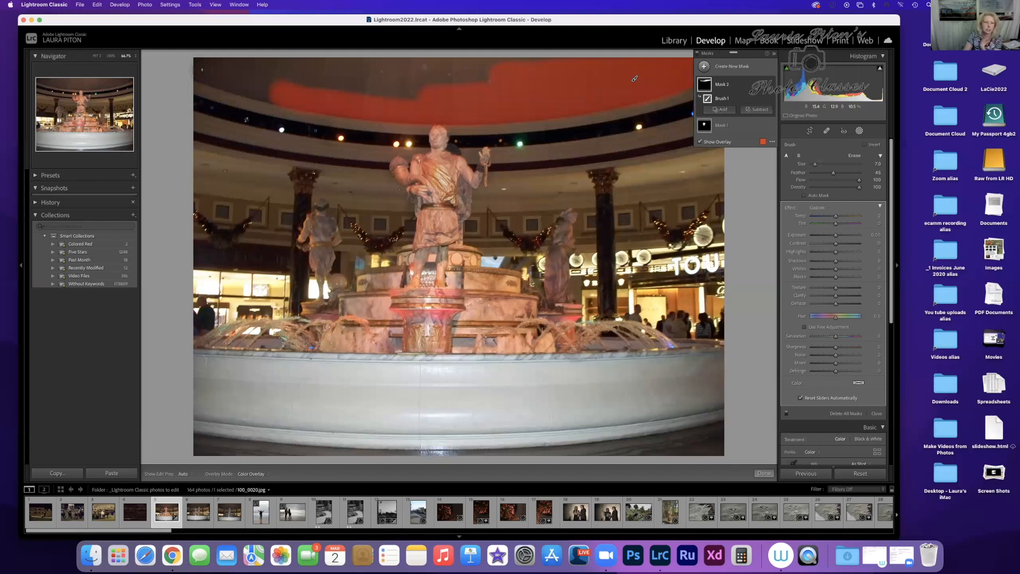
key("h")
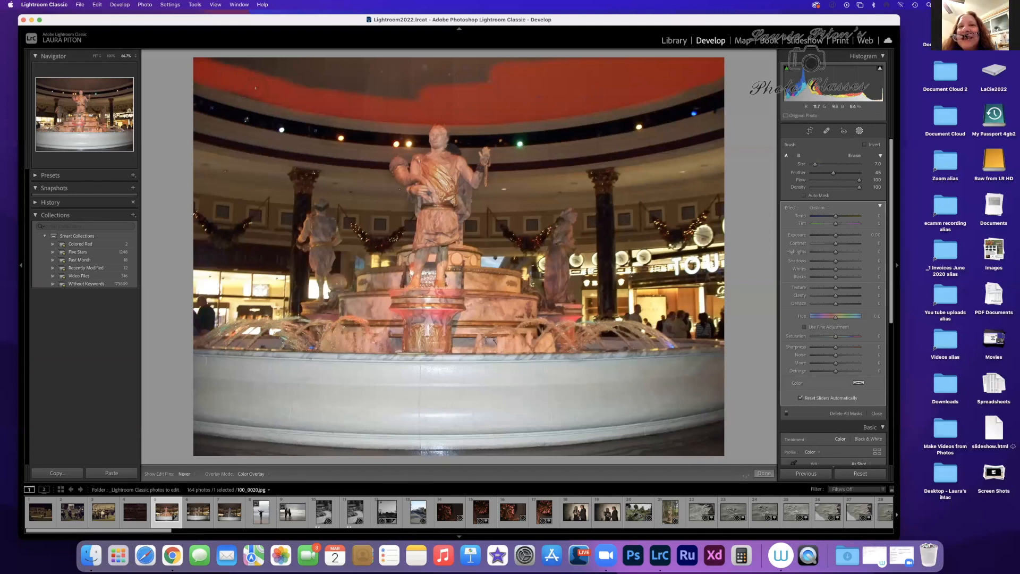
mouse_move(199, 61)
left_mouse_down()
mouse_move(328, 62)
mouse_move(272, 69)
mouse_move(339, 78)
left_mouse_up()
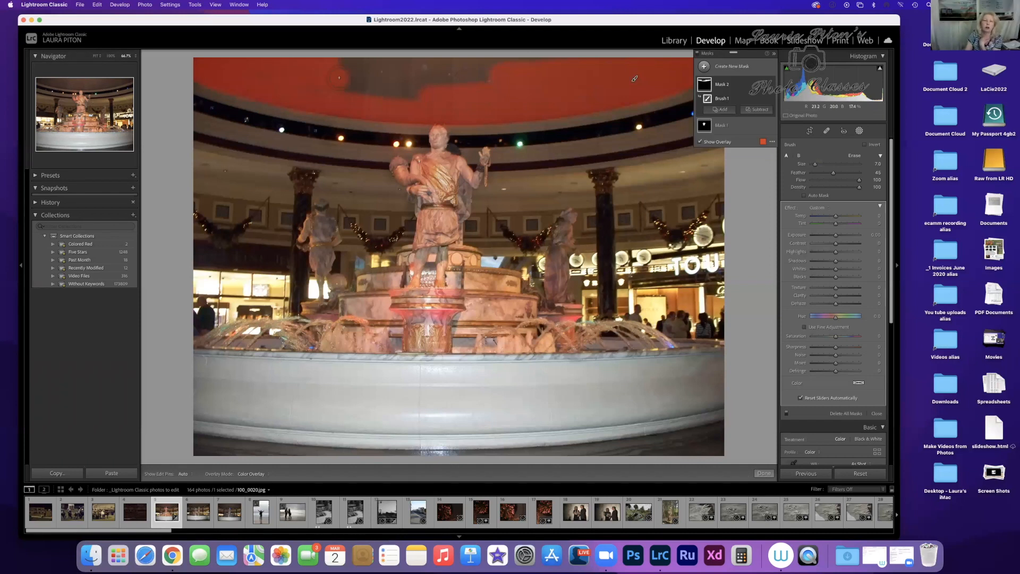
left_click_drag(260, 73, 431, 96)
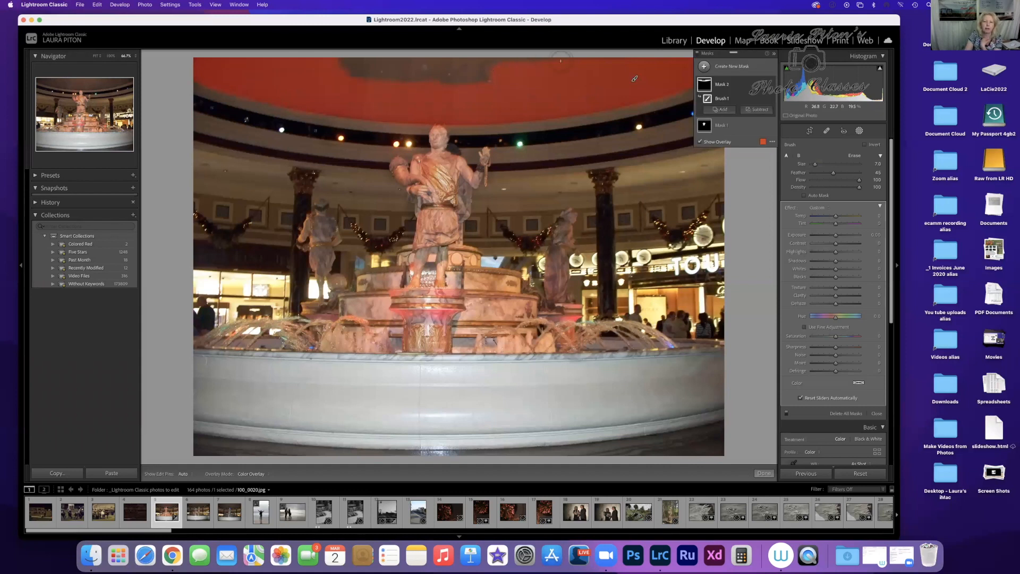
key("h")
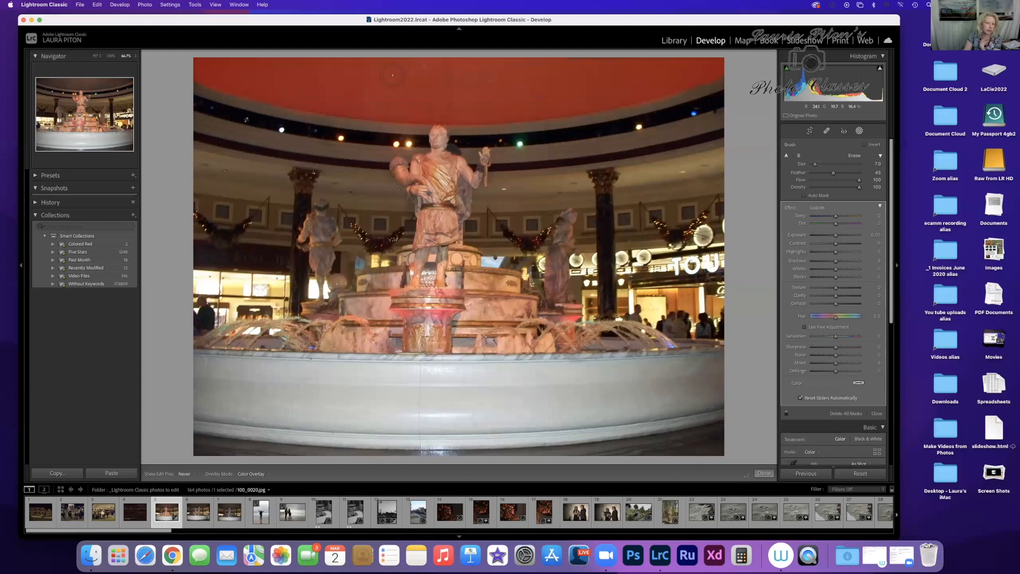
key("h")
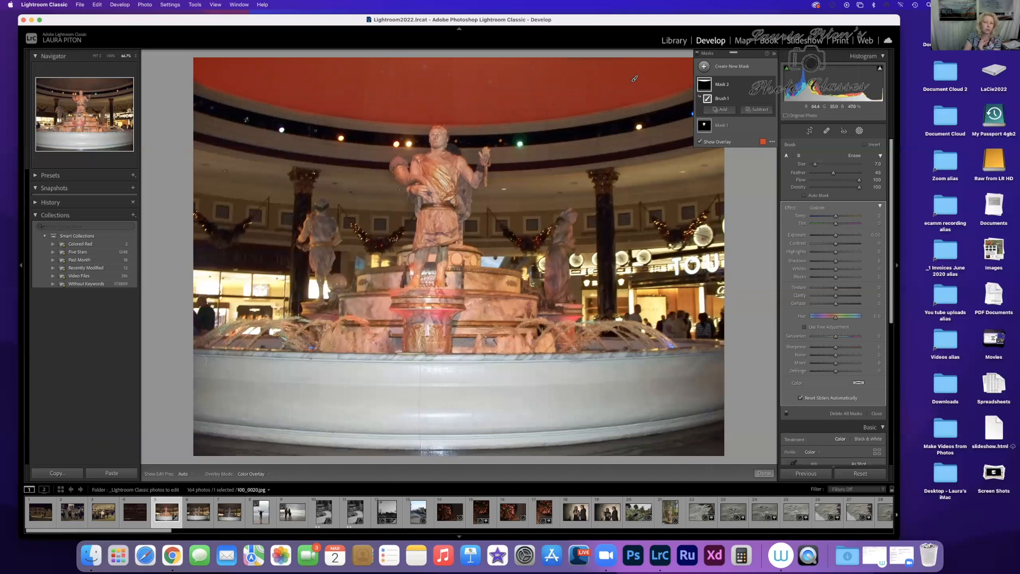
Step: Select the statue's mask to review its adjustments and reselect the ceiling mask
left_click(724, 128)
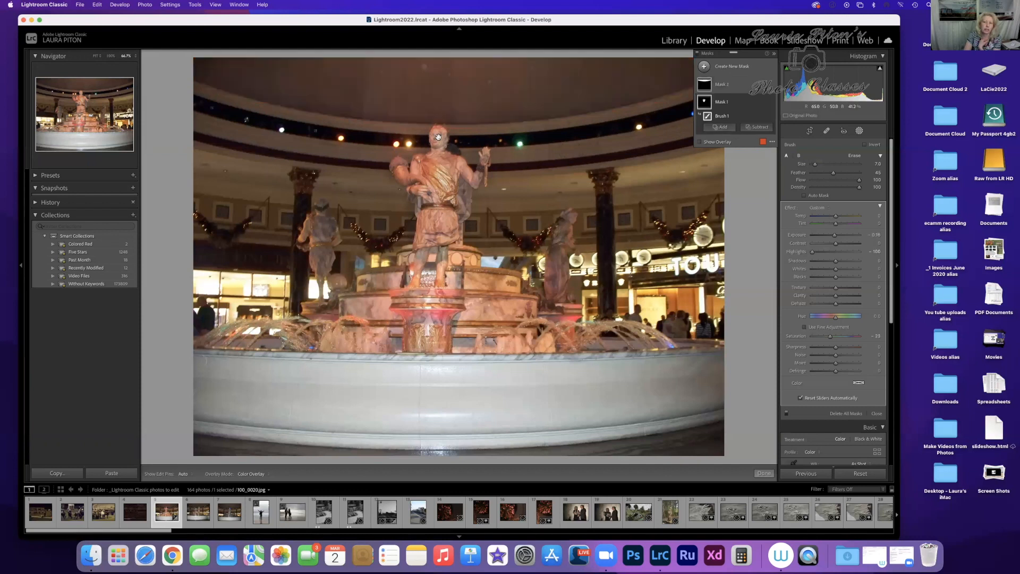
mouse_move(438, 136)
left_click(635, 79)
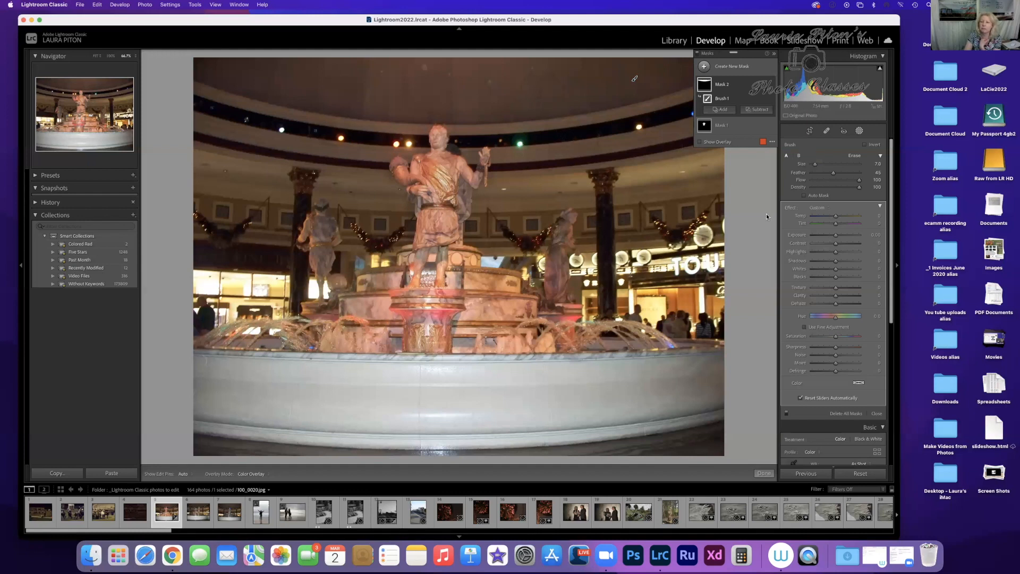
Step: Try darkening the ceiling mask by lowering Exposure, and with Highlights, Shadows and Blacks at -100, and reset those tonal sliders
left_click_drag(836, 237, 825, 238)
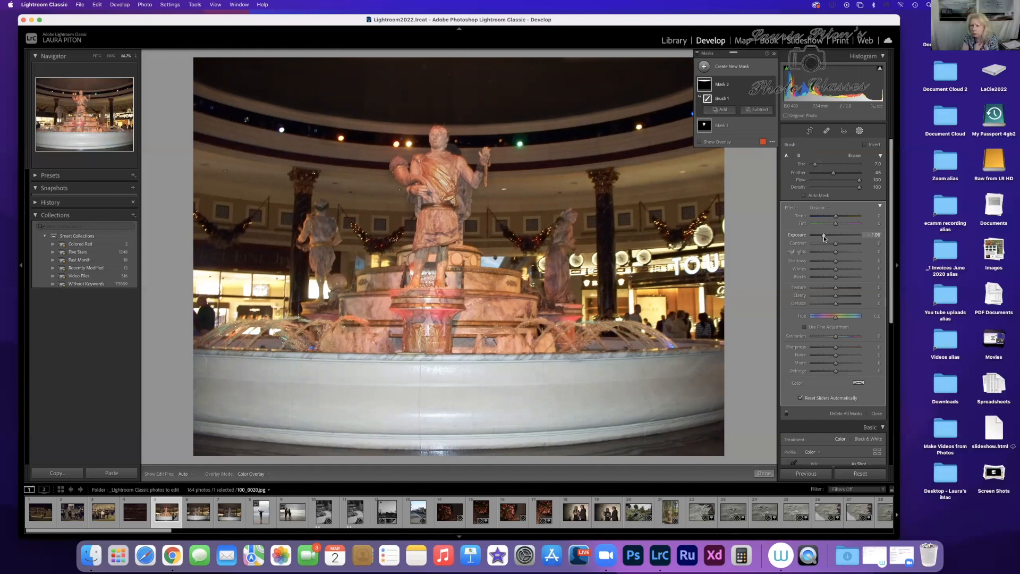
left_click_drag(825, 238, 837, 240)
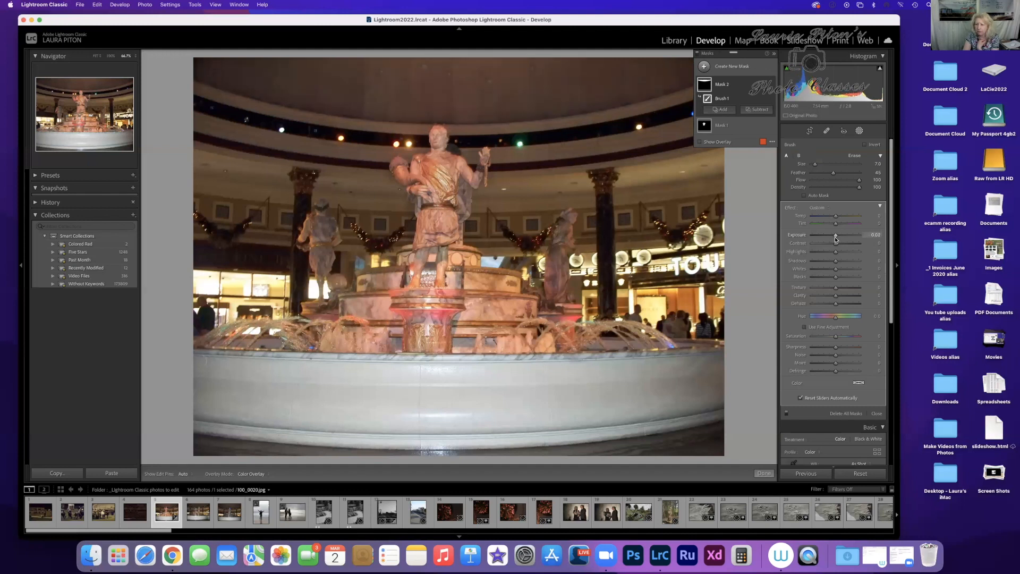
left_click_drag(835, 239, 796, 259)
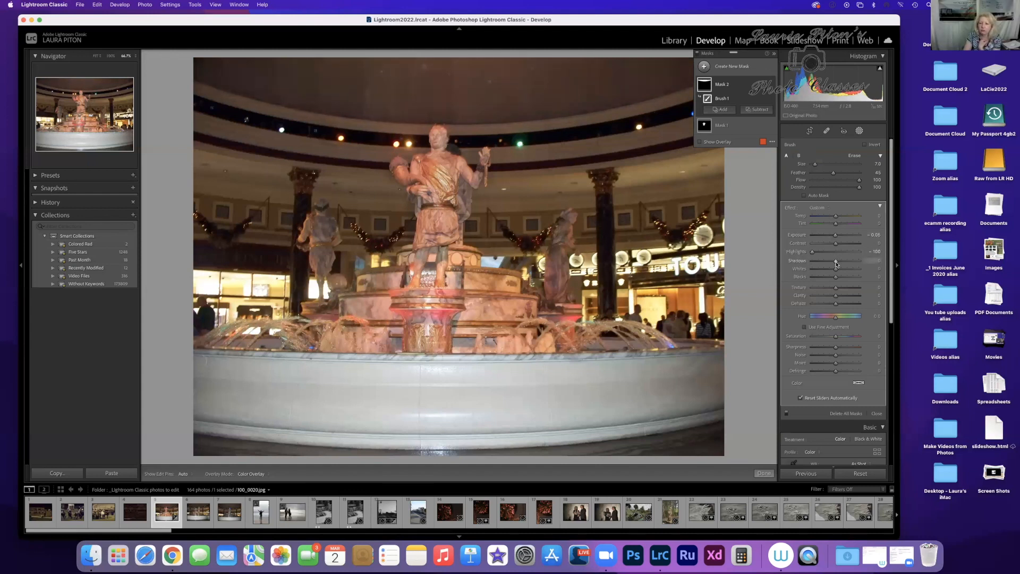
left_click_drag(838, 261, 796, 266)
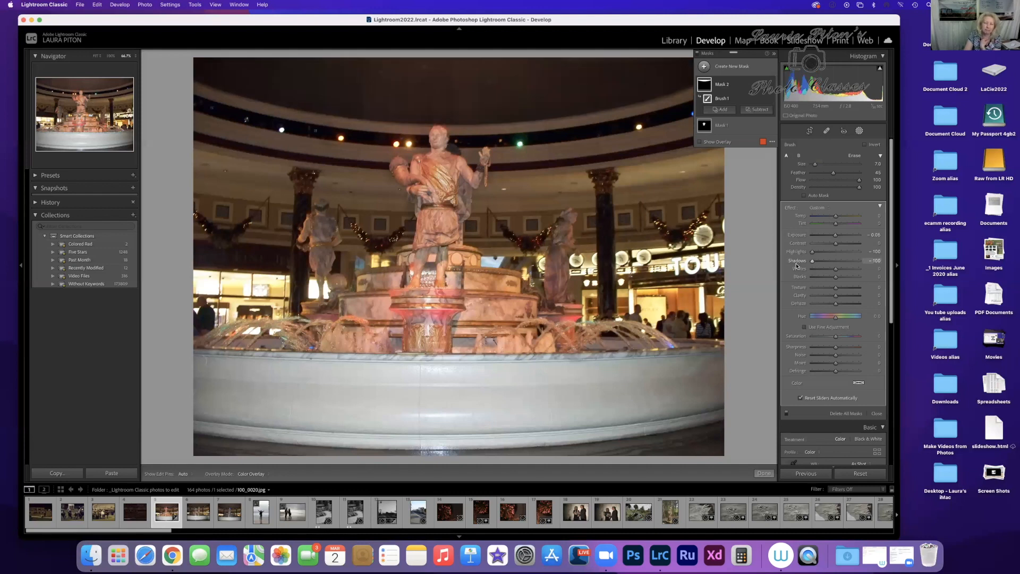
left_click_drag(836, 276, 796, 280)
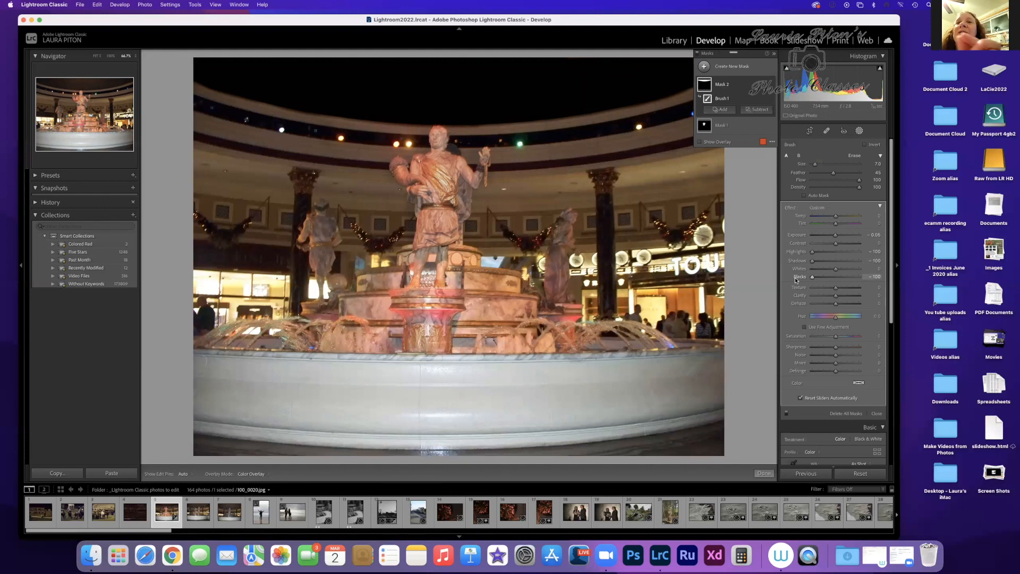
left_click_drag(811, 278, 820, 280)
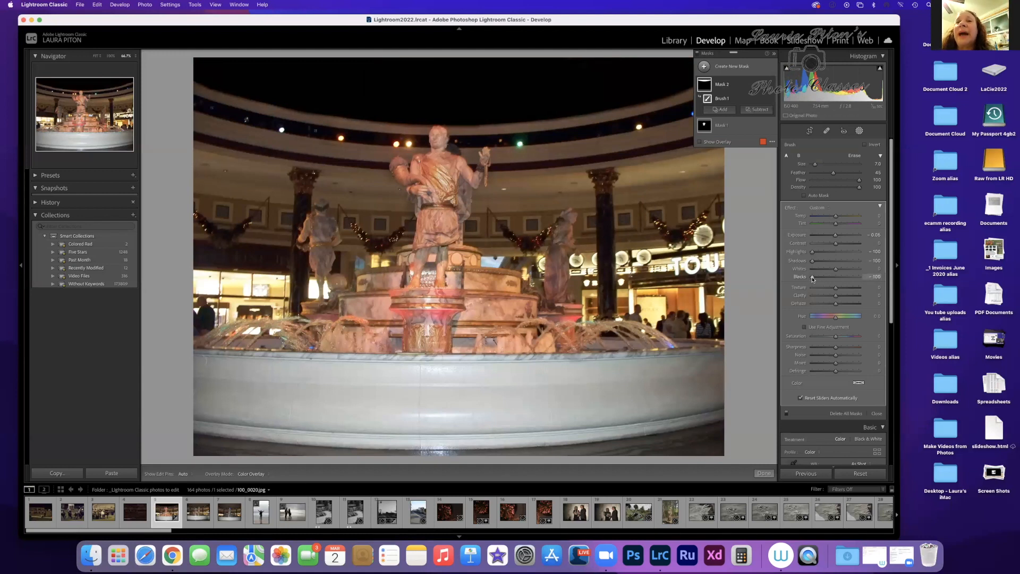
left_click_drag(815, 276, 840, 253)
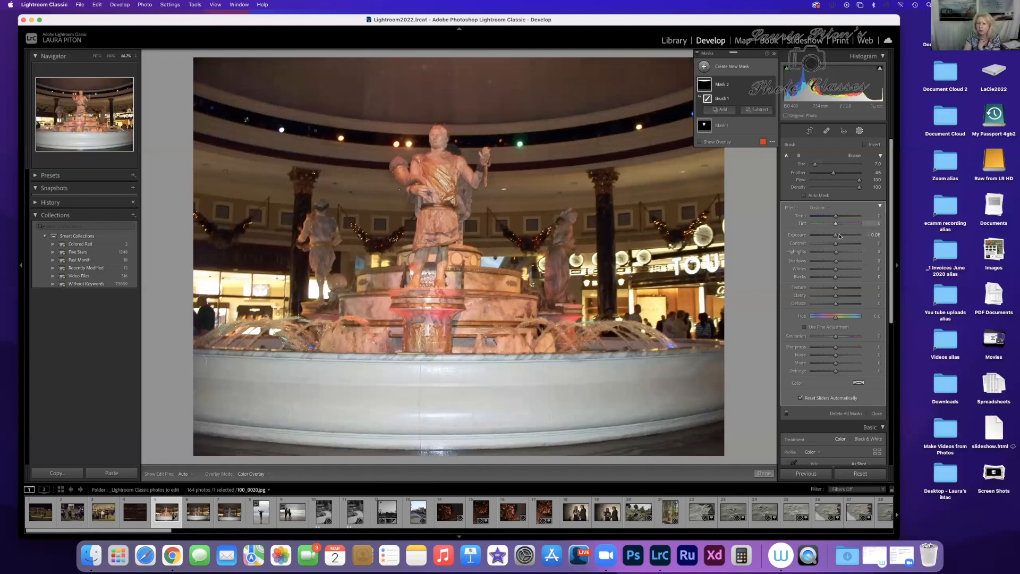
Step: Darken the ceiling mask by lowering its Exposure to about -2 and its Blacks to -28
left_click_drag(837, 236, 824, 236)
left_click(876, 235)
key("Right")
key("BackSpace")
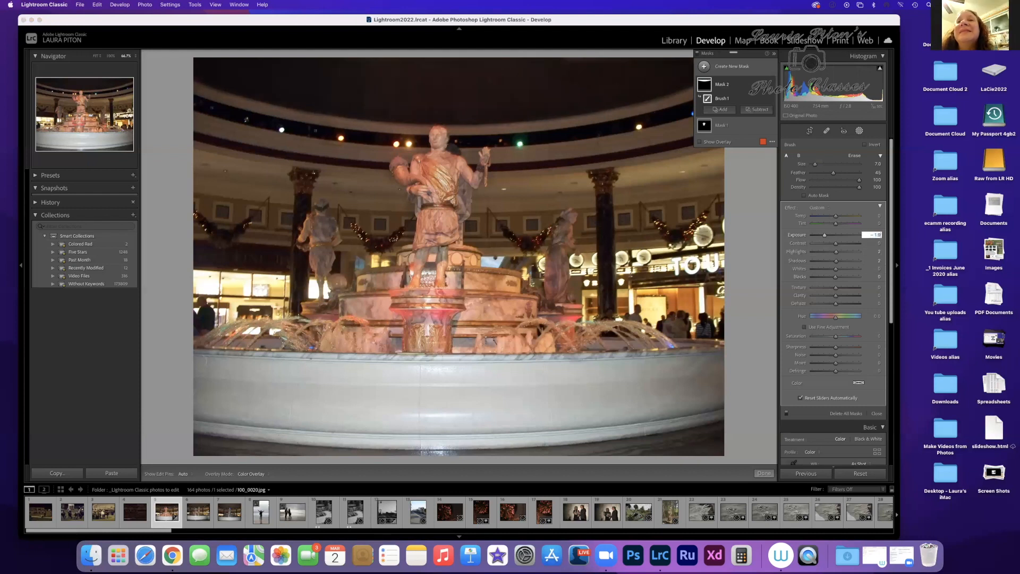
type("9")
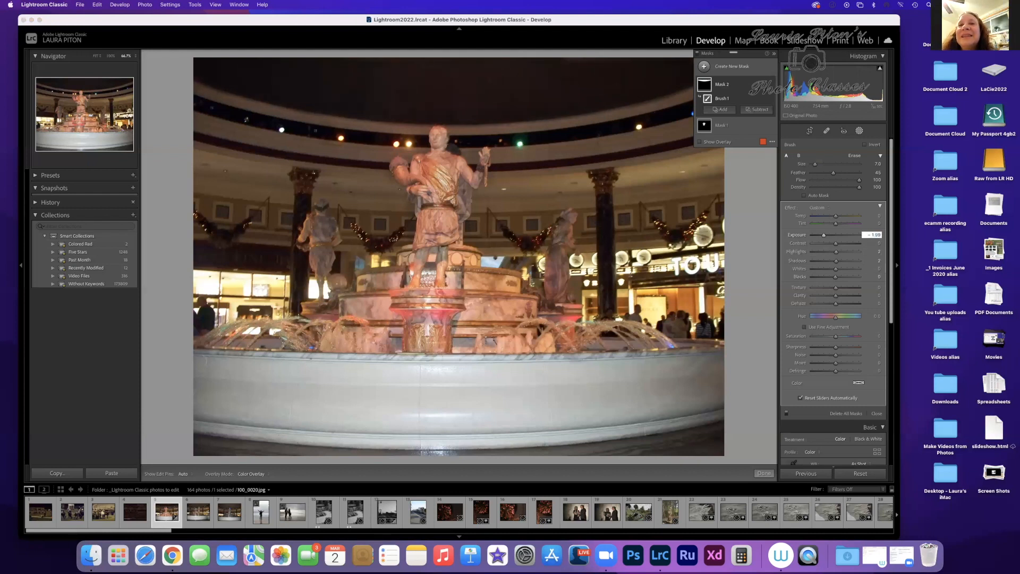
key("Return")
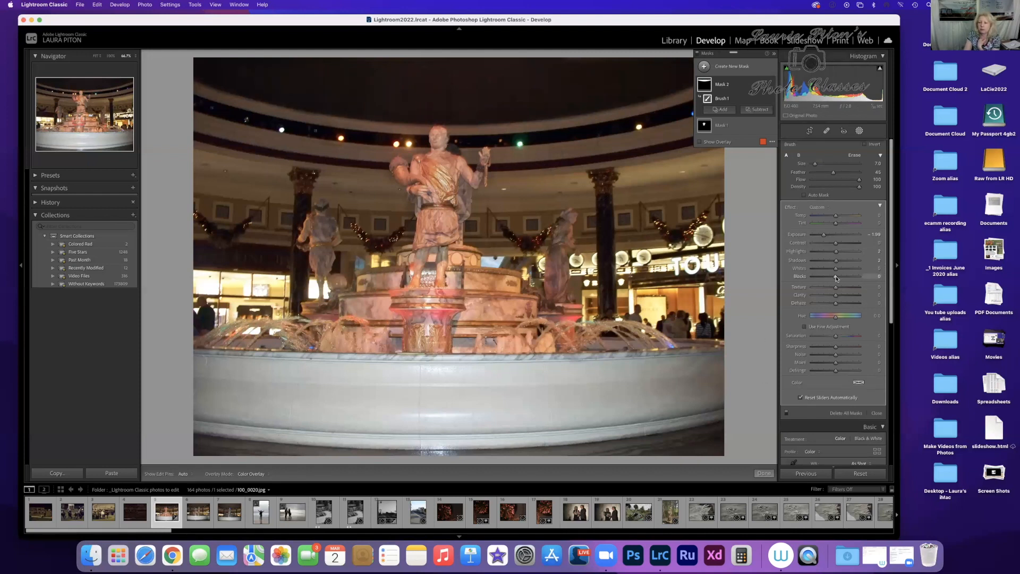
left_click_drag(835, 276, 831, 278)
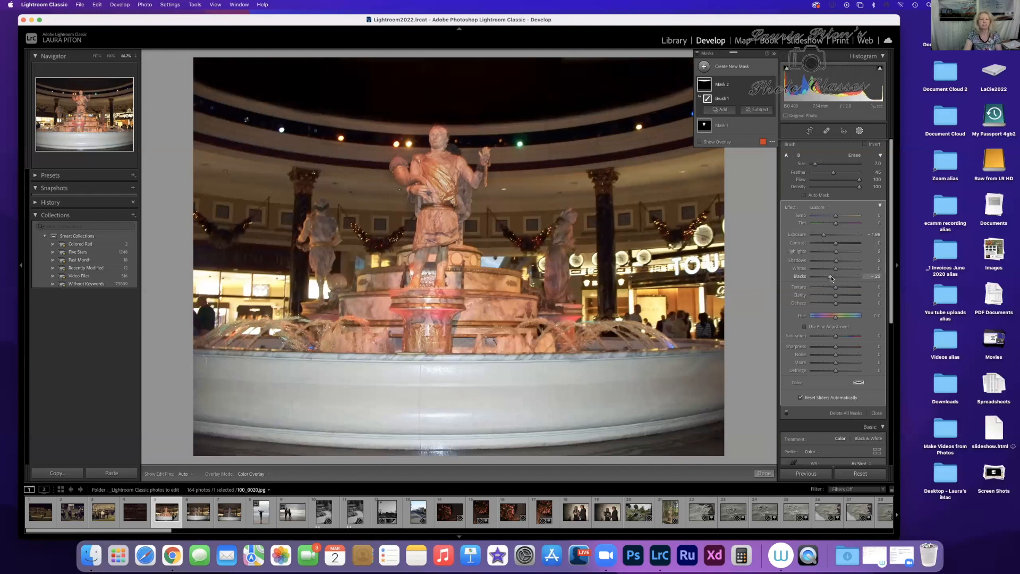
left_click_drag(832, 278, 832, 279)
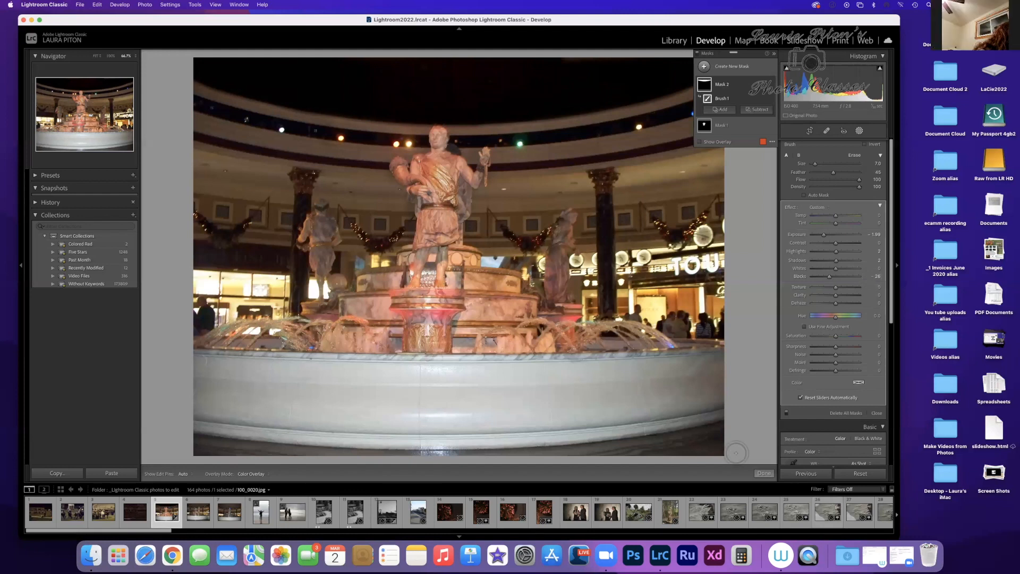
Step: Finish masking the fountain photo and return to the Library module
left_click(765, 473)
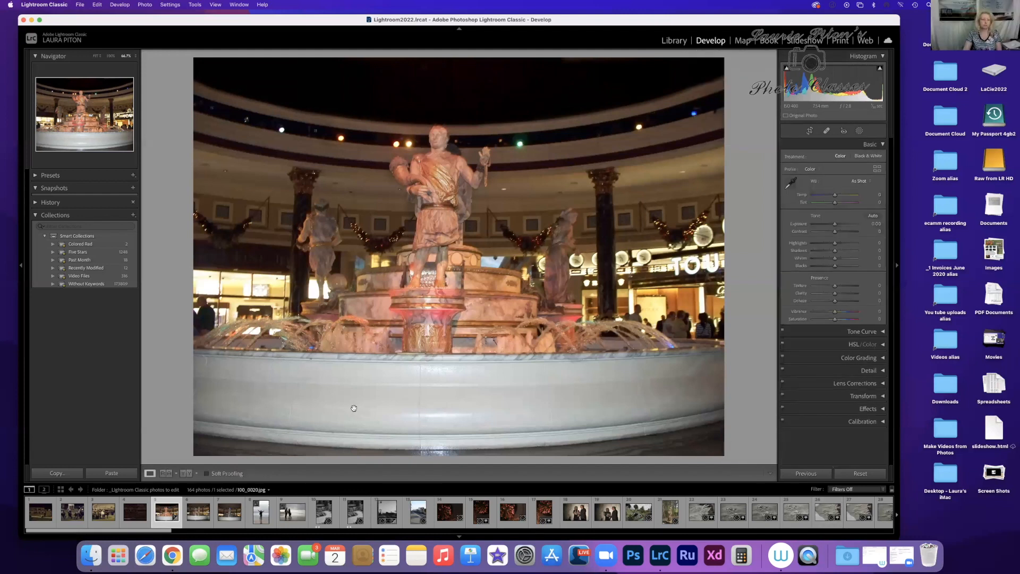
left_click(673, 40)
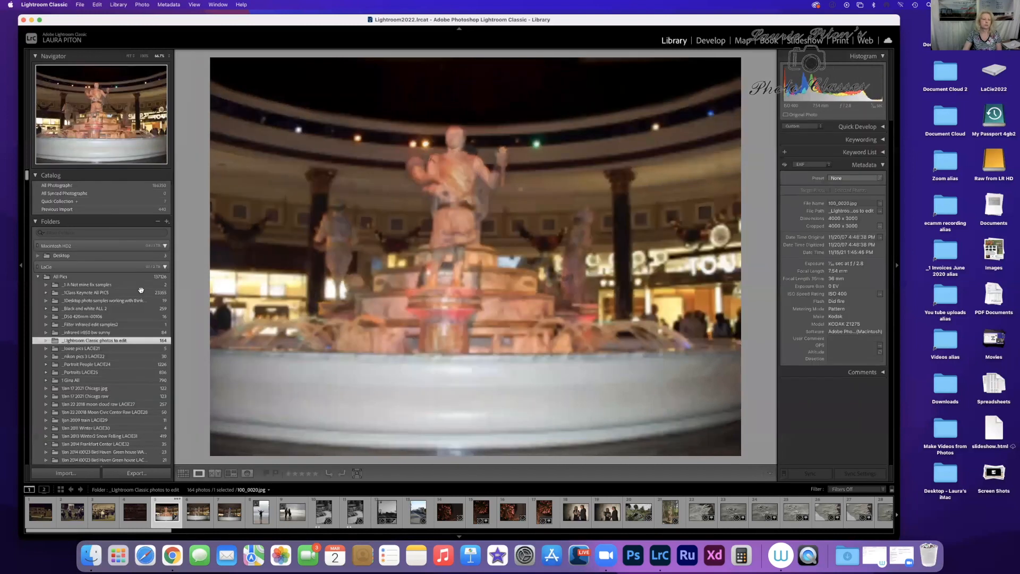
Step: Export the masked fountain photo to the Desktop as a JPEG at quality 100, and reset all its Develop settings
left_click(142, 473)
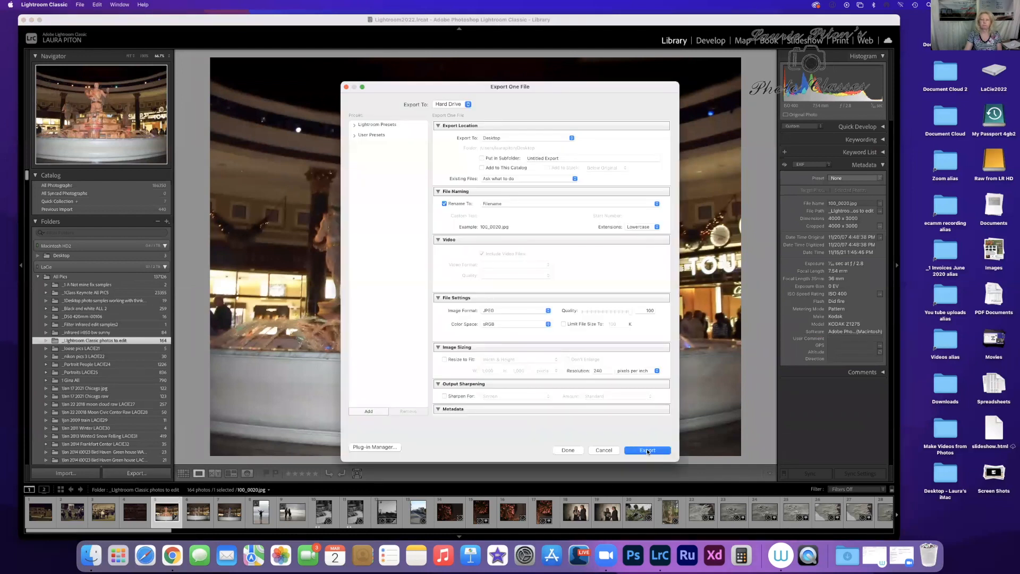
left_click(646, 449)
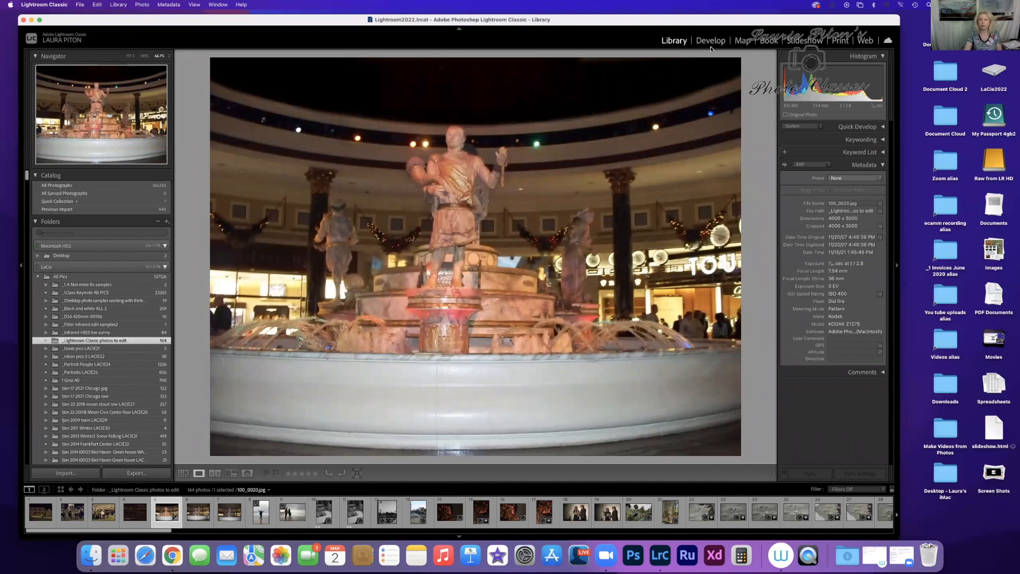
key("d")
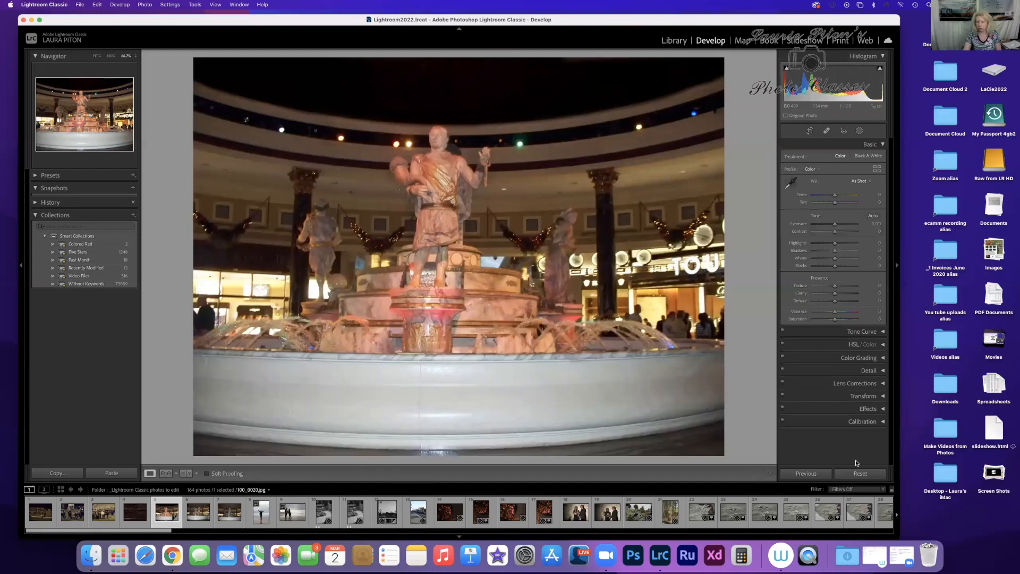
left_click(859, 475)
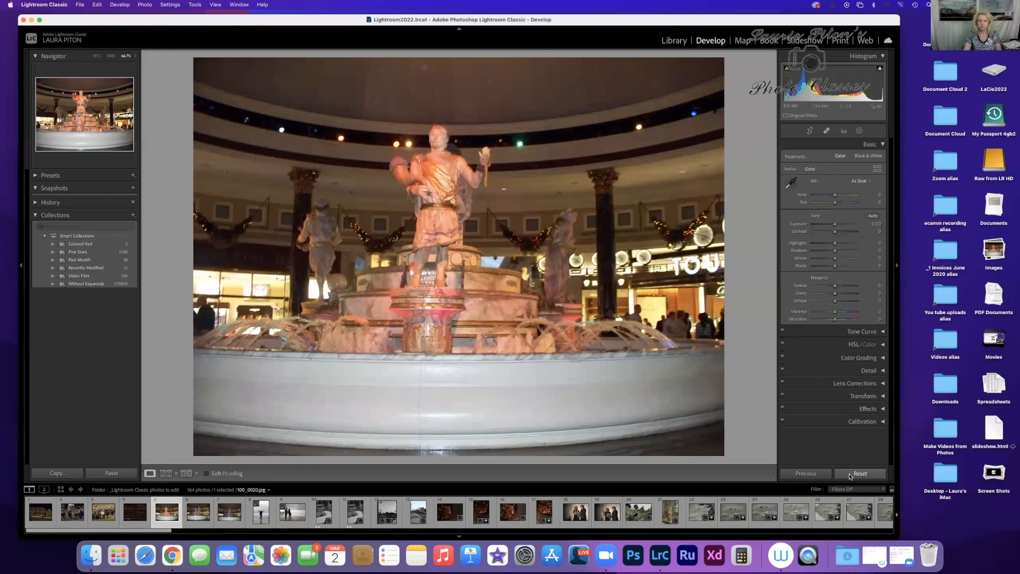
Step: Export the unedited fountain photo to the Desktop from the Library, using a unique name instead of overwriting the existing file
left_click(676, 43)
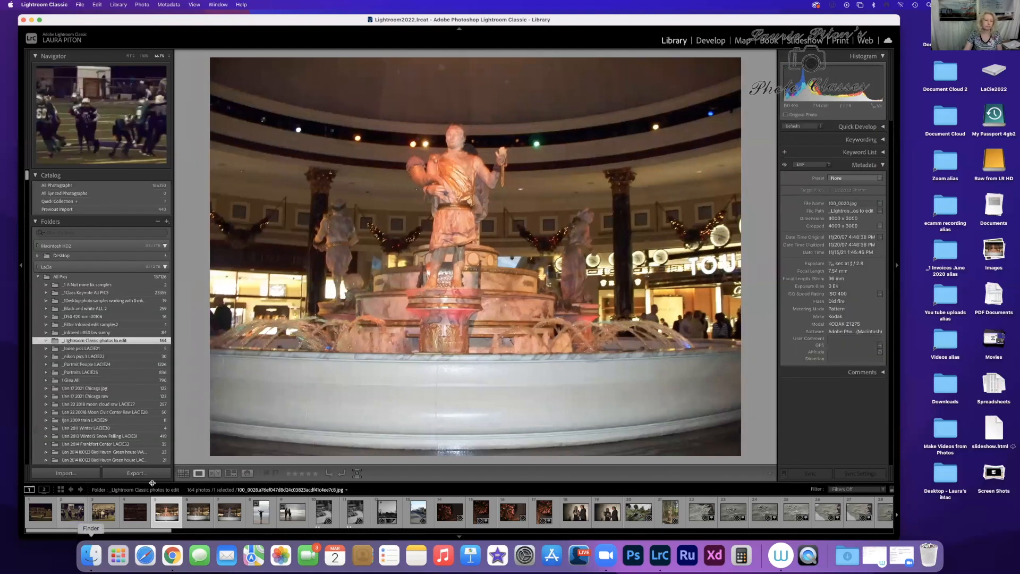
left_click(137, 473)
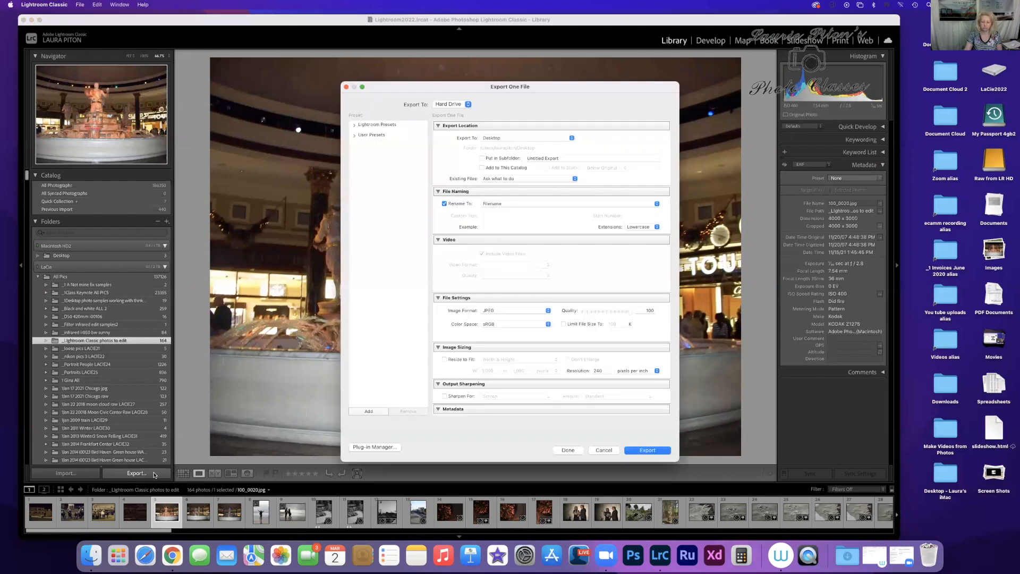
key("Escape")
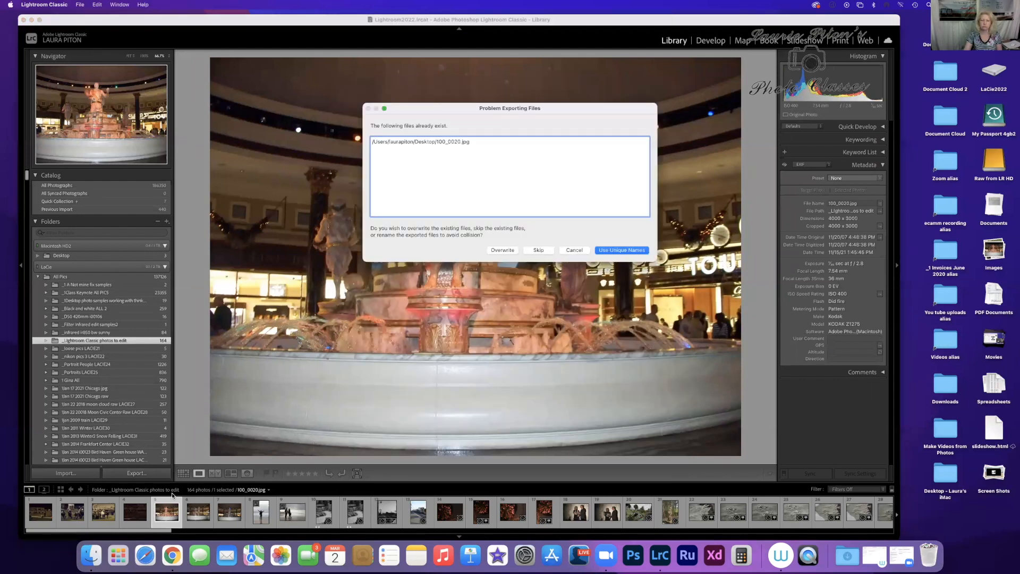
left_click(625, 249)
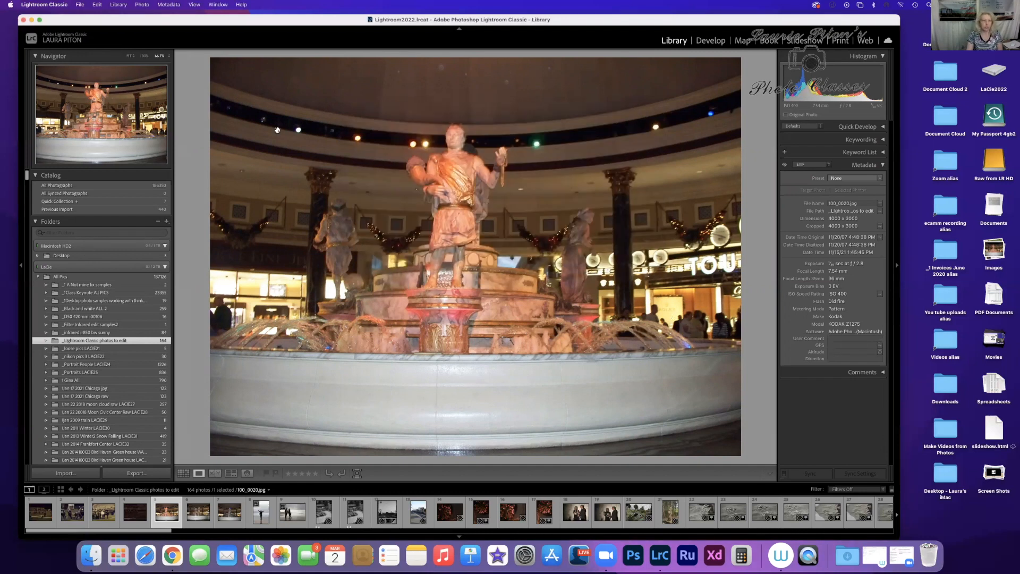
Step: Try to recover the fountain photo's edits by undoing the reset and applying the previous photo's settings, and reset the photo again
left_click(96, 5)
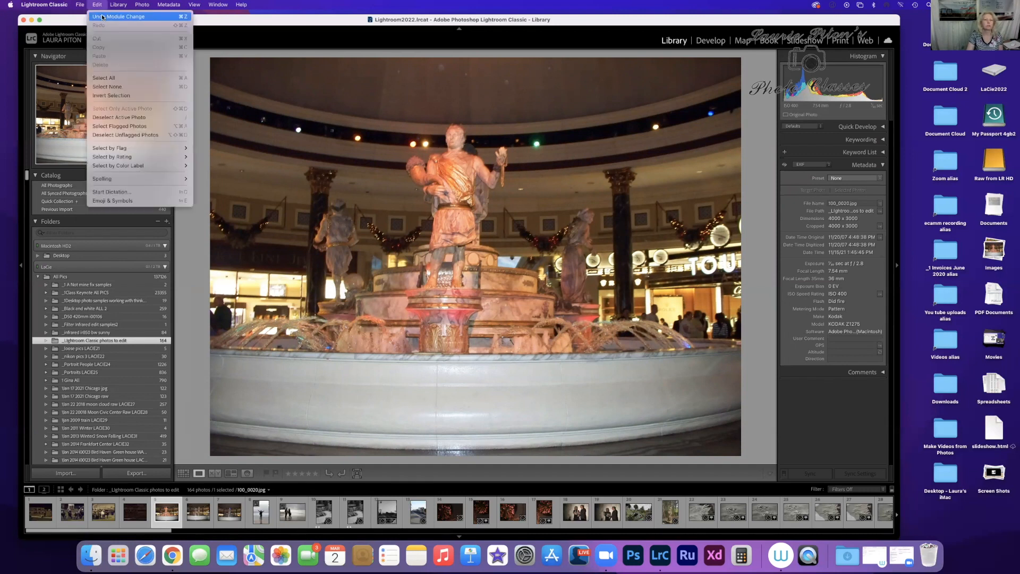
left_click(102, 17)
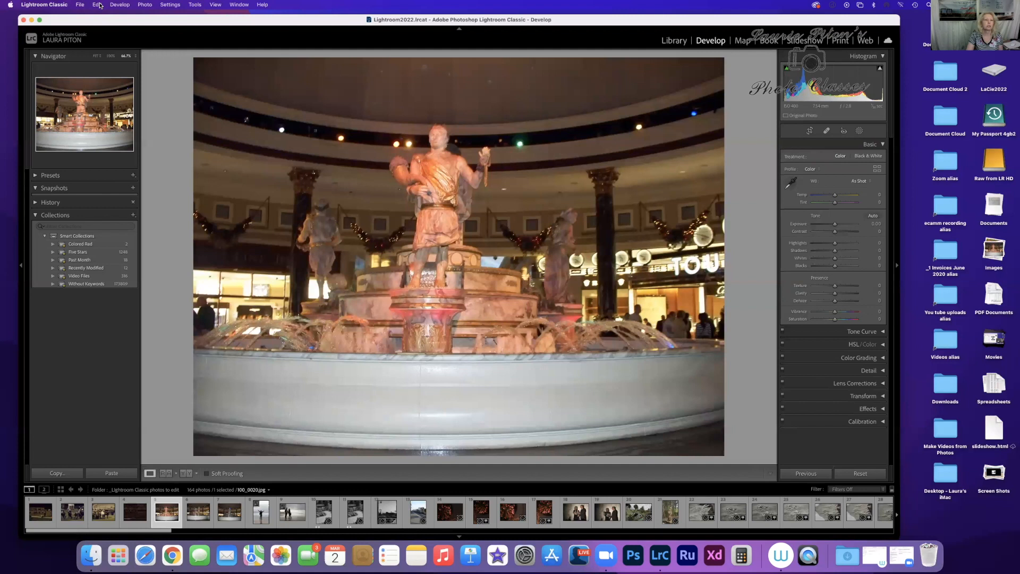
left_click(98, 5)
left_click(102, 17)
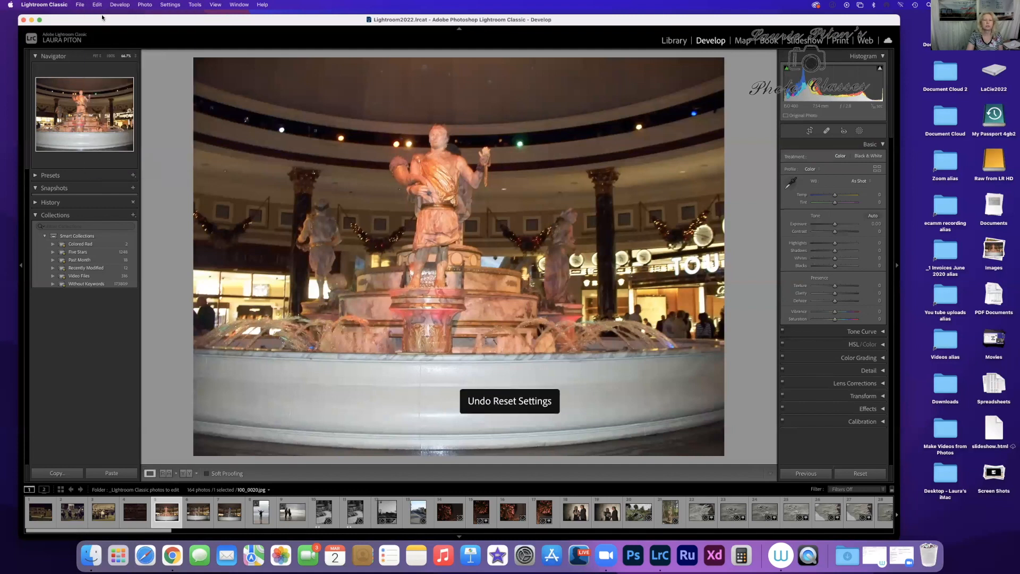
left_click(96, 5)
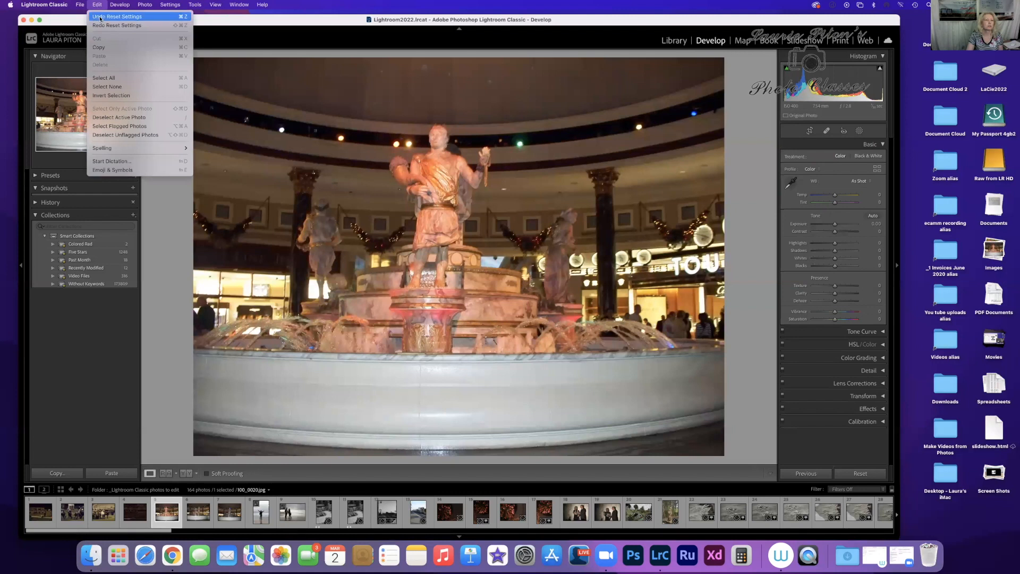
left_click(99, 17)
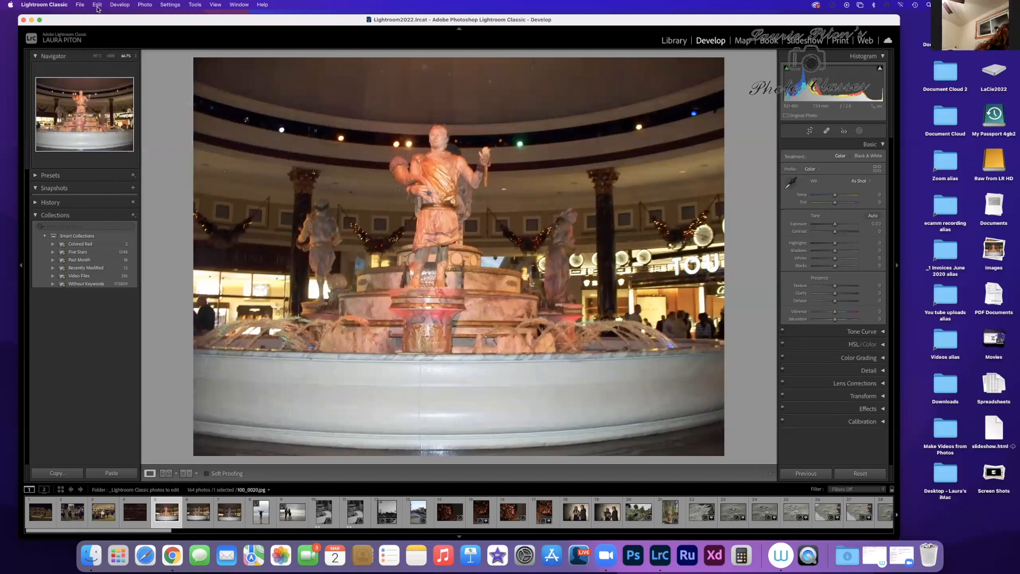
left_click(98, 4)
left_click(101, 26)
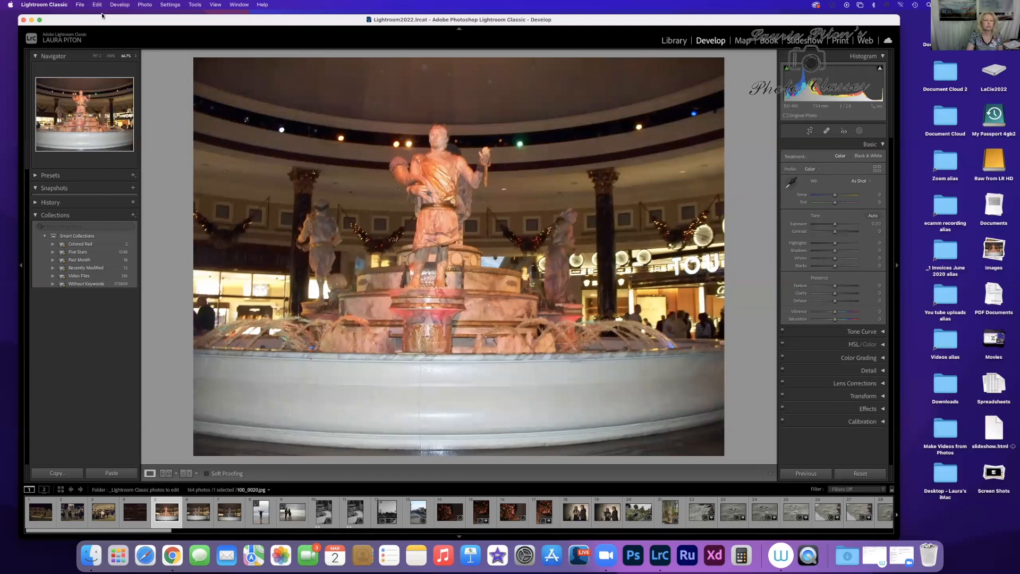
left_click(98, 4)
left_click(105, 25)
left_click(806, 474)
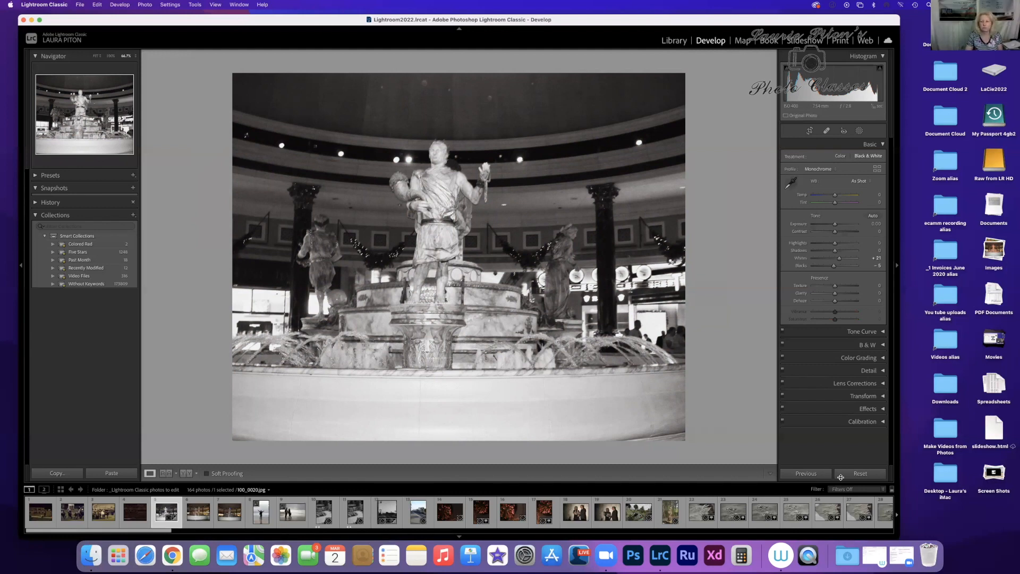
left_click(855, 473)
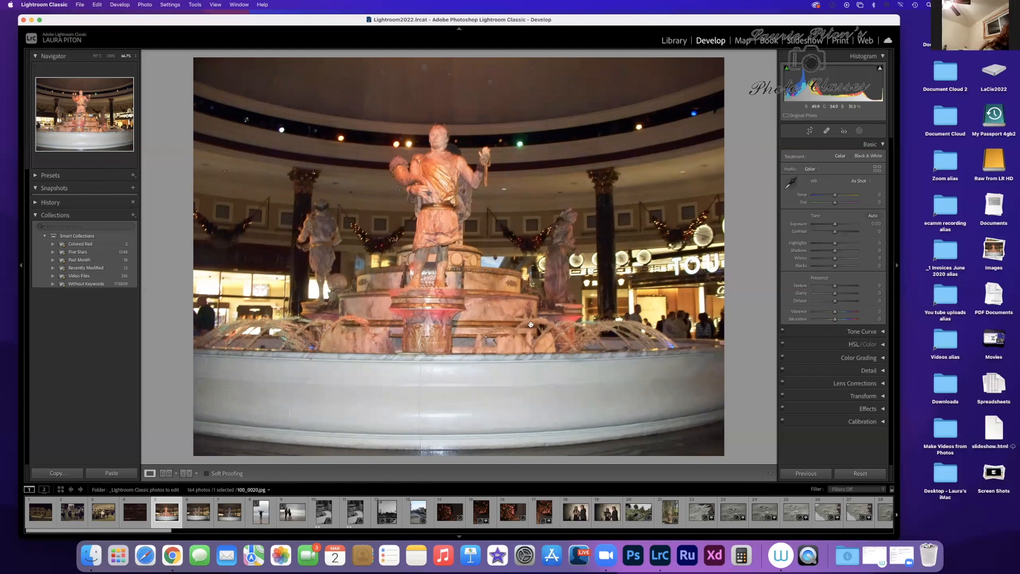
Step: Restore the masked version of the fountain photo from its export step in the edit history
left_click(36, 202)
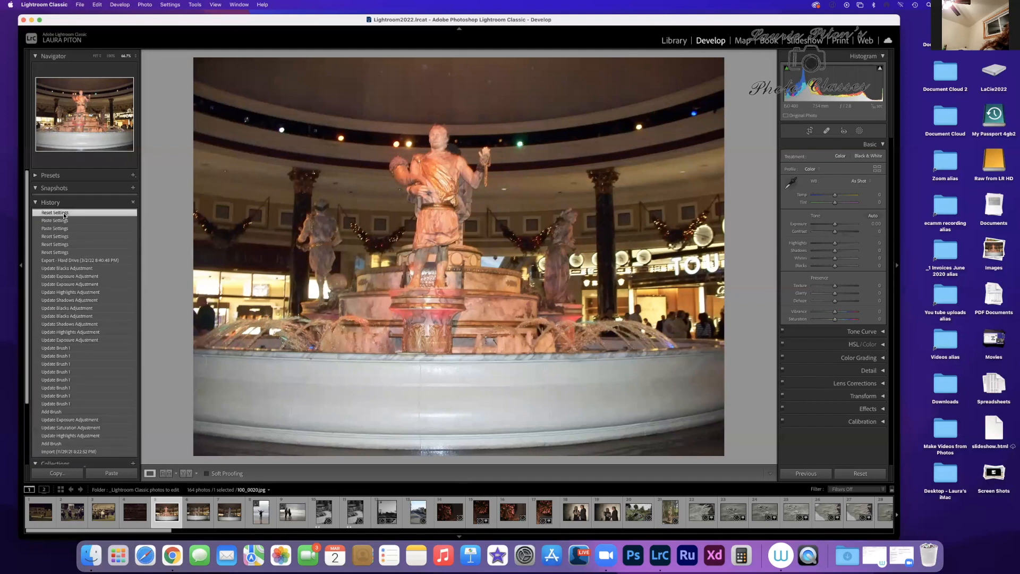
scroll(64, 215, "down", 1)
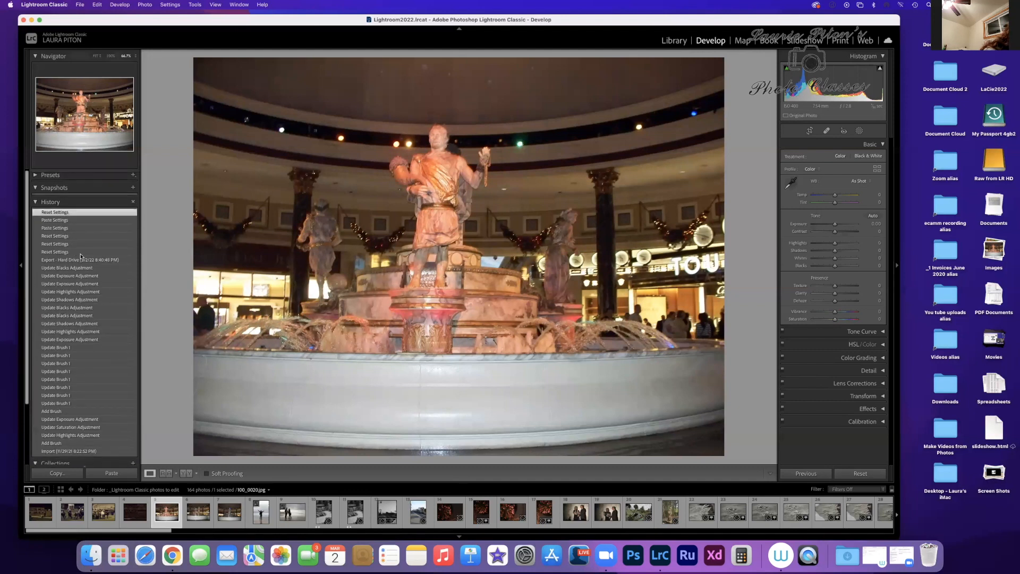
left_click(82, 256)
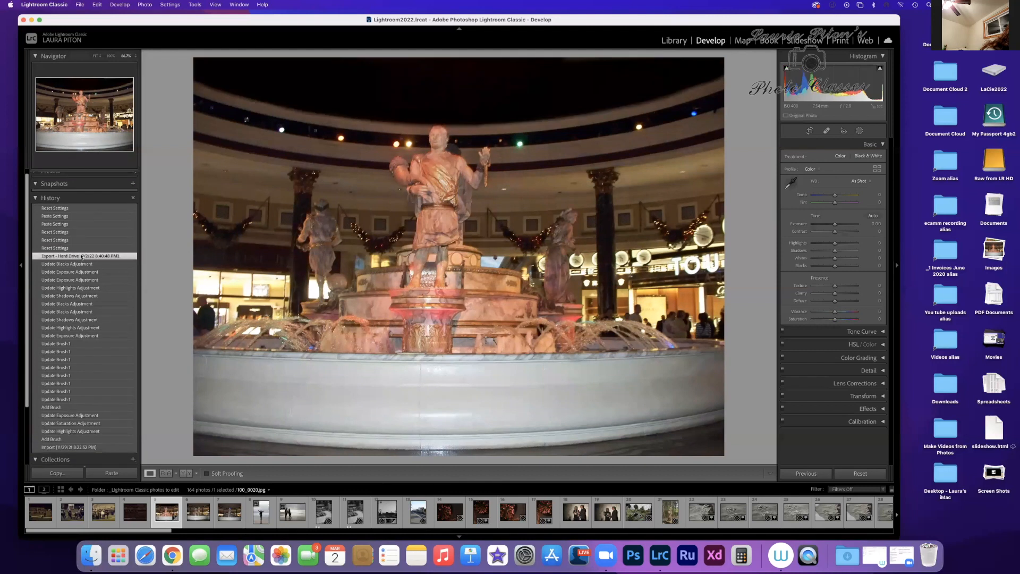
Step: Try clearing the history above the export step, and undo the clearing
right_click(81, 256)
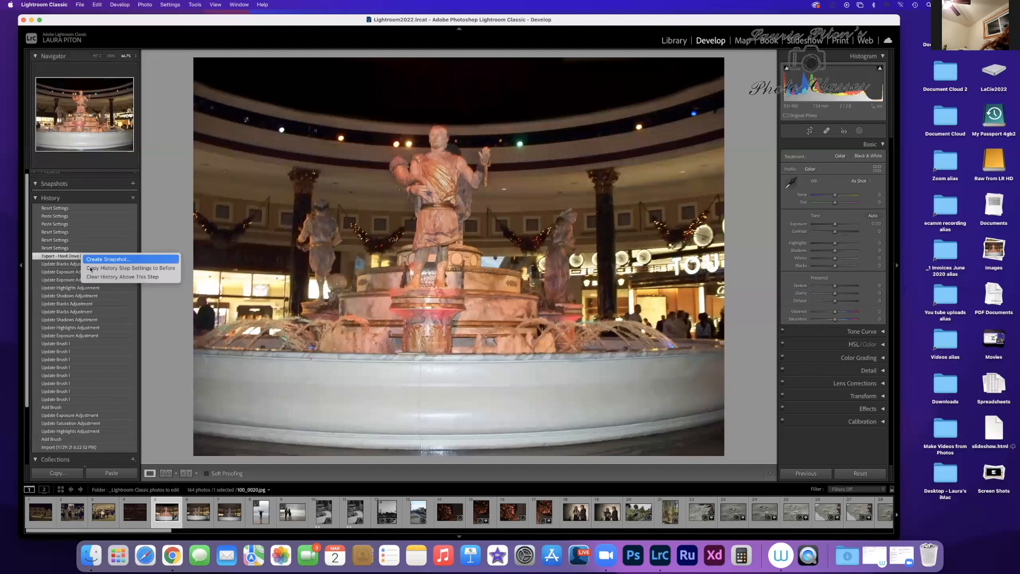
left_click(98, 276)
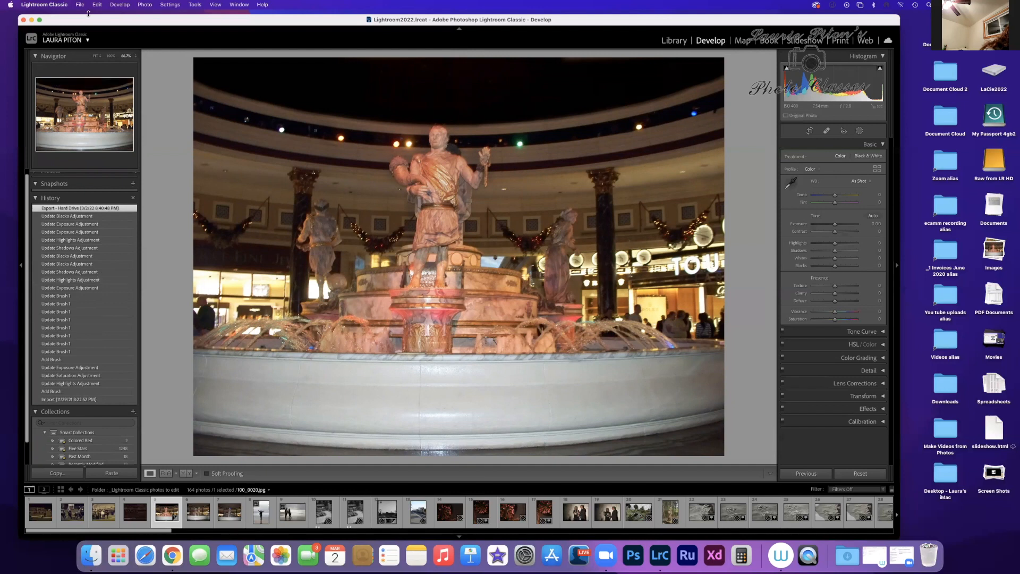
left_click(97, 4)
left_click(105, 17)
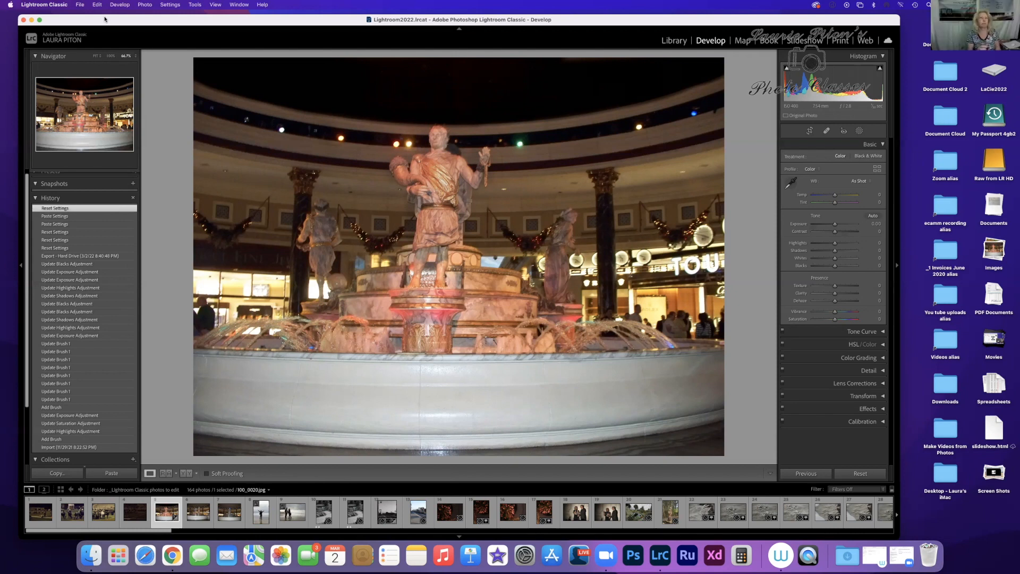
Step: Open the fountain photo in Adobe Photoshop 2022 as a copy with Lightroom adjustments
left_click(145, 5)
mouse_move(224, 51)
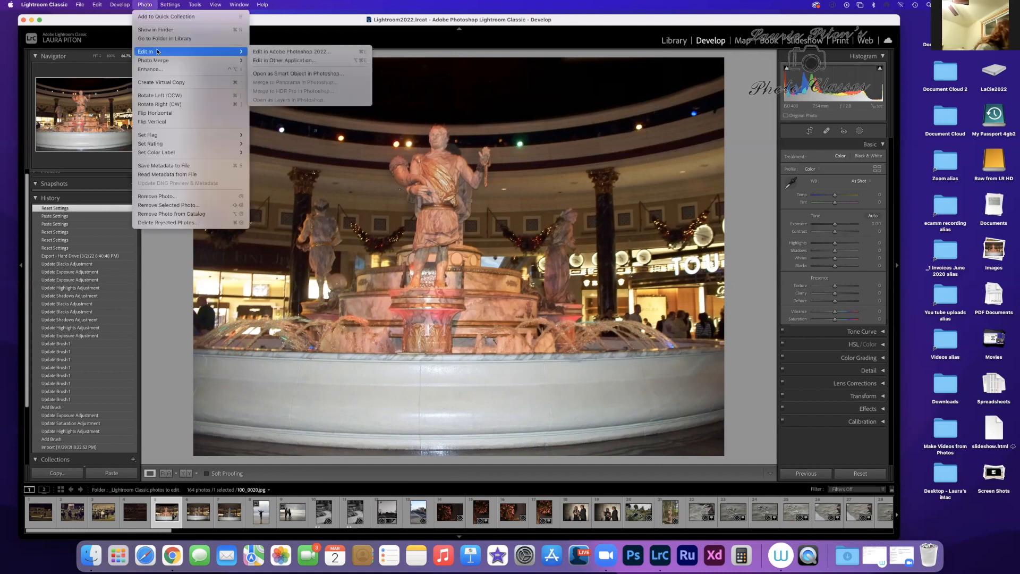
left_click(274, 52)
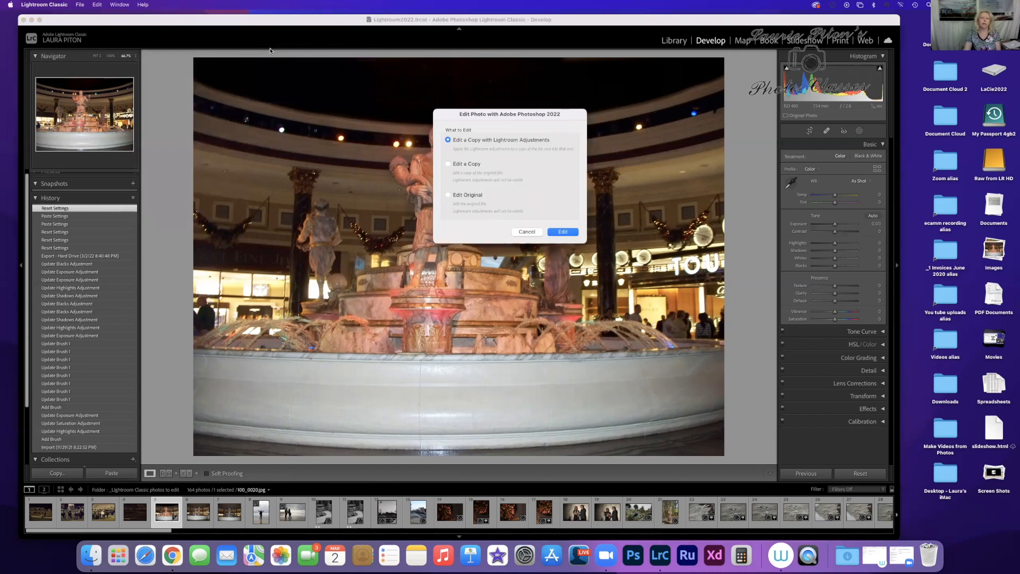
left_click(564, 232)
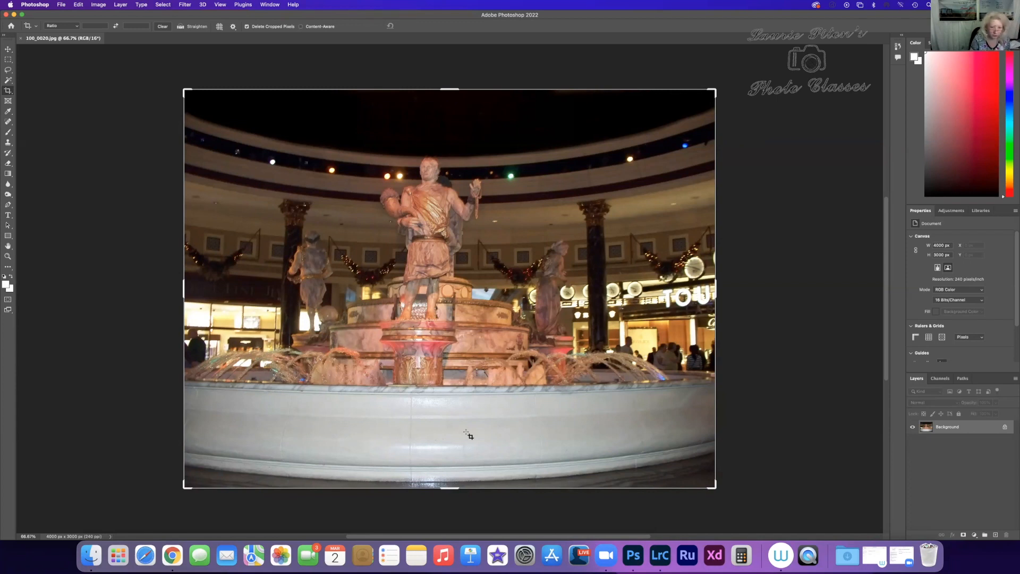
Step: Switch to Lightroom Classic to review the command for editing in Photoshop 2022, and return to Photoshop
left_click(660, 556)
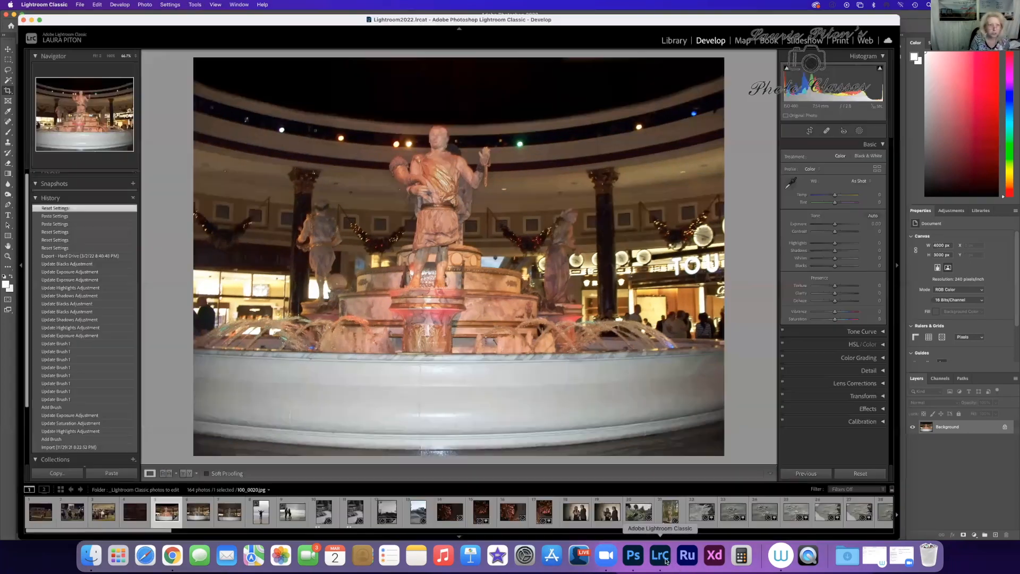
left_click(145, 4)
mouse_move(157, 53)
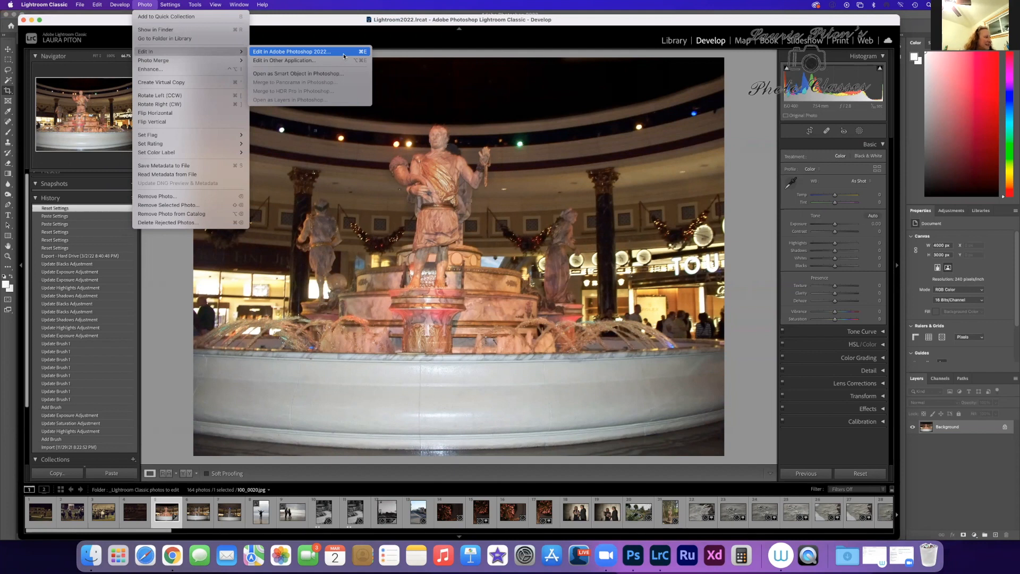
left_click(538, 19)
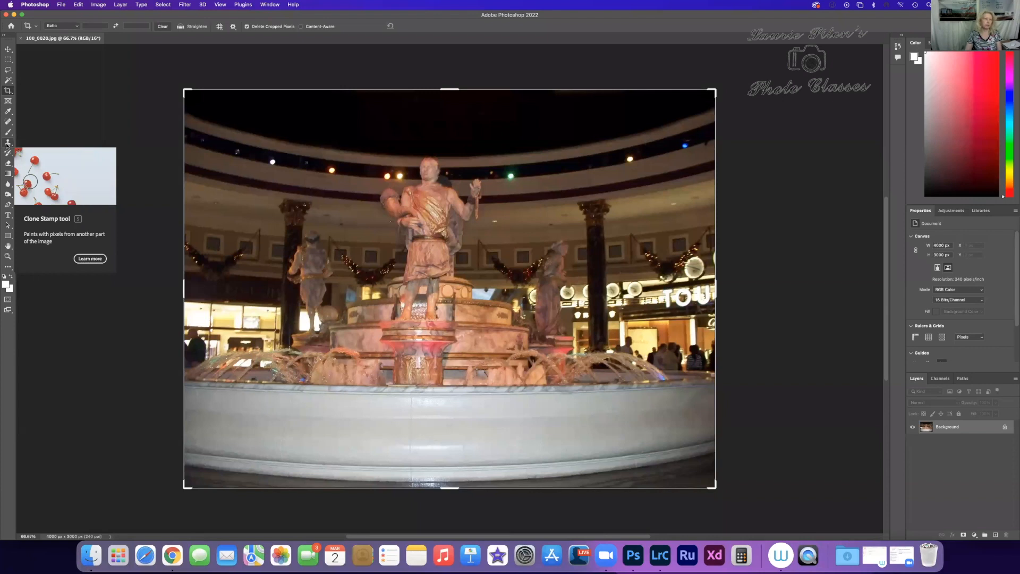
Step: Minimize the Lightroom and browser windows behind Photoshop, and reposition the Photoshop window so all its panels are on screen
mouse_move(39, 15)
left_mouse_down()
mouse_move(50, 15)
mouse_move(22, 30)
mouse_move(142, 37)
left_mouse_up()
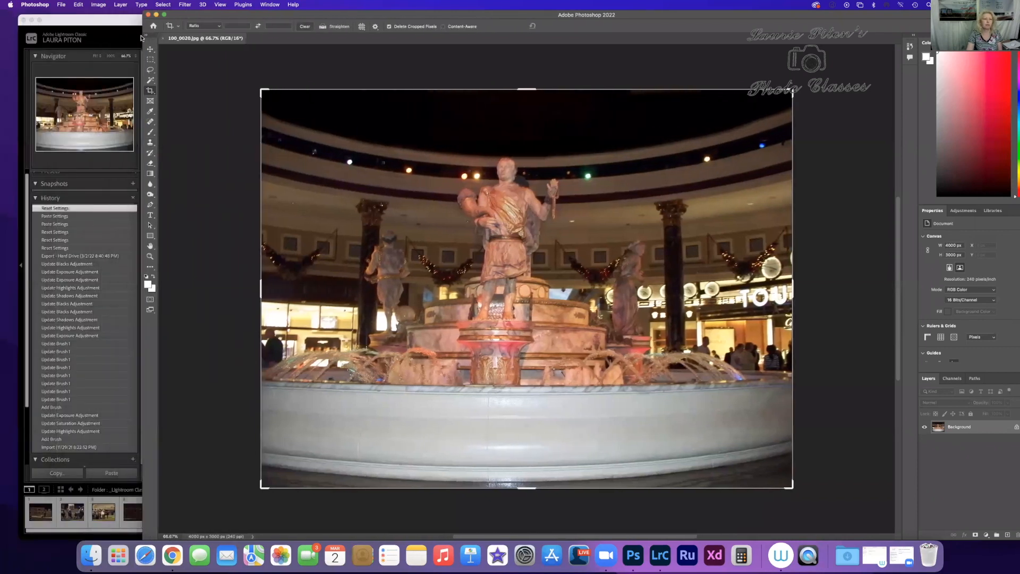
left_click(43, 22)
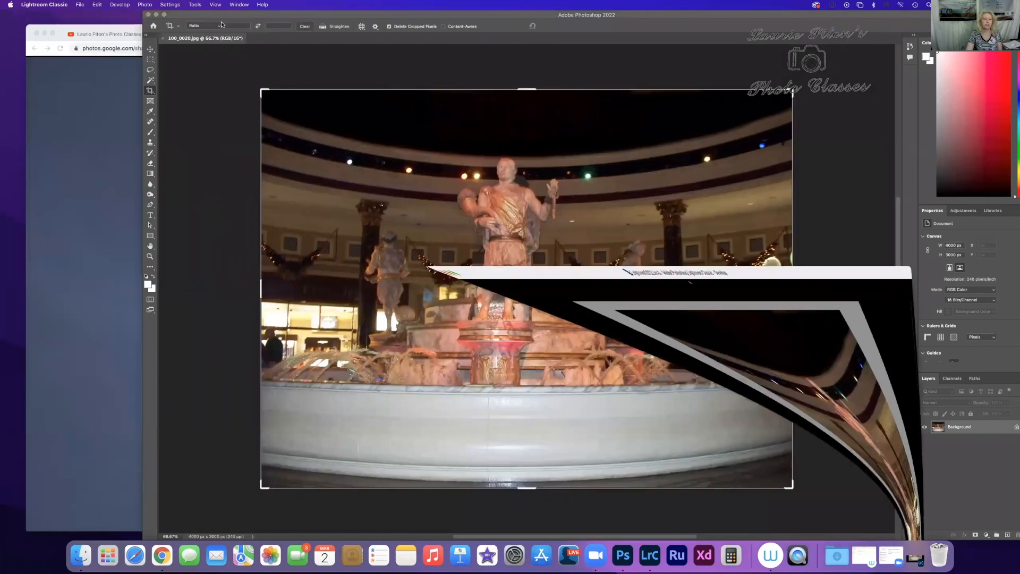
left_click(44, 33)
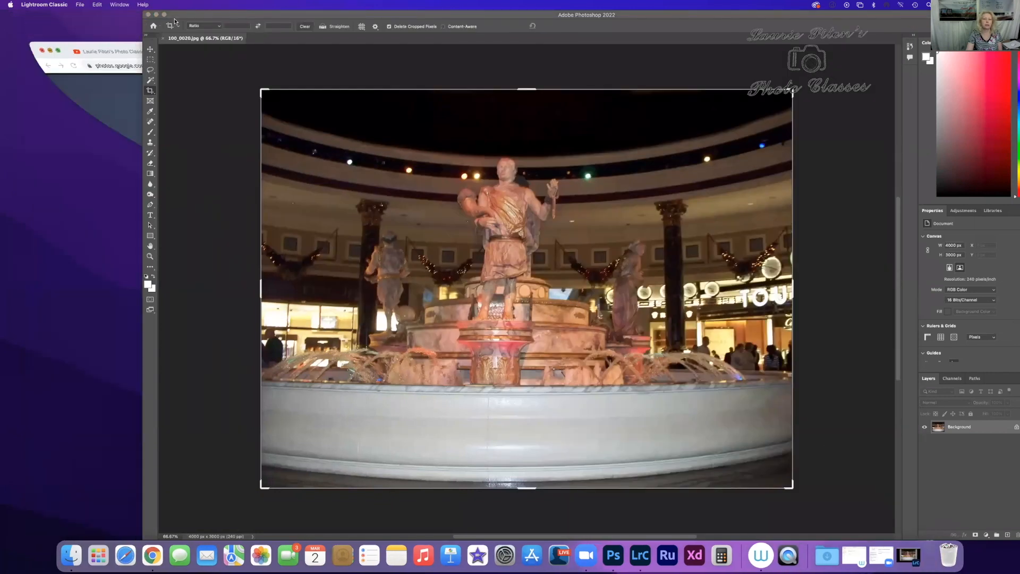
left_click_drag(212, 18, 155, 57)
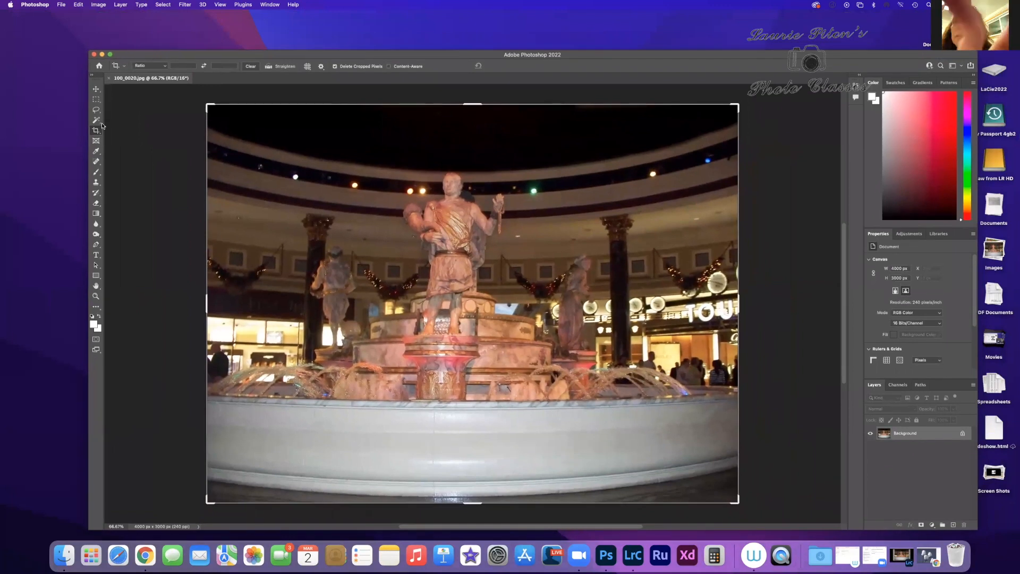
Step: Activate the Clone Stamp tool for retouching the fountain photo
left_click(96, 182)
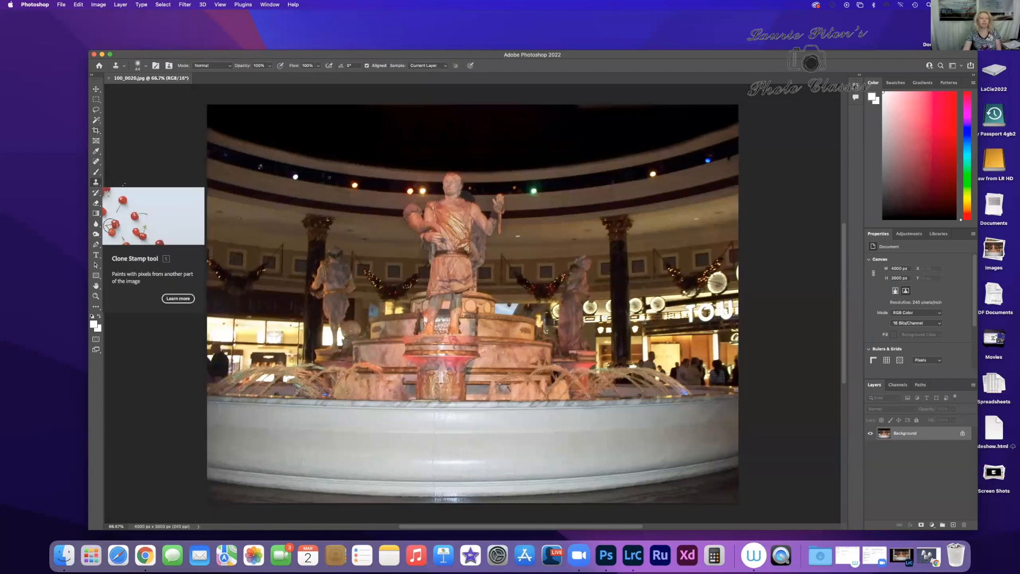
scroll(342, 212, "down", 1)
scroll(482, 300, "left", 3)
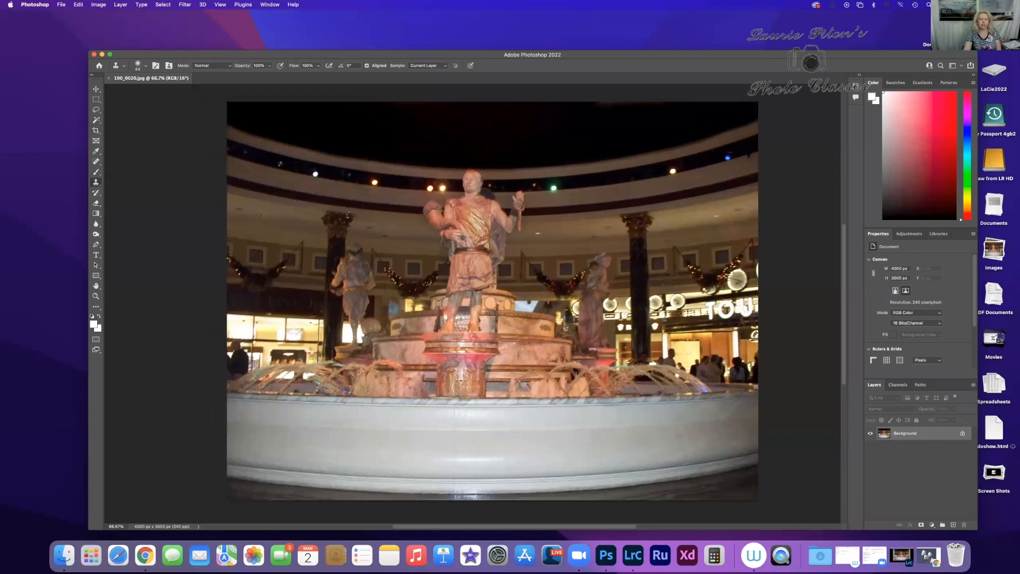
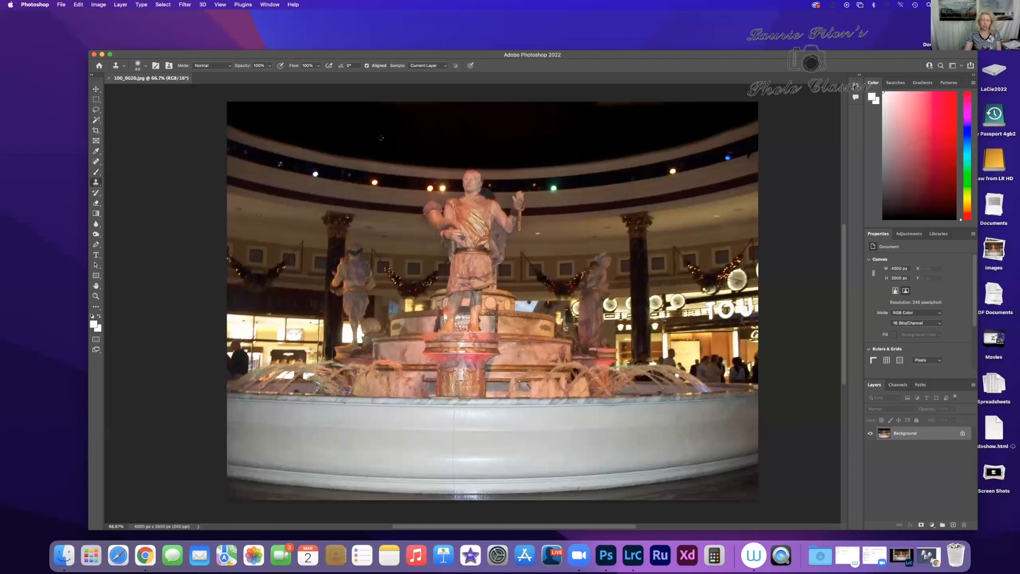
Step: Set the Clone Stamp brush to the Hard Round preset at 62 px
left_click(146, 67)
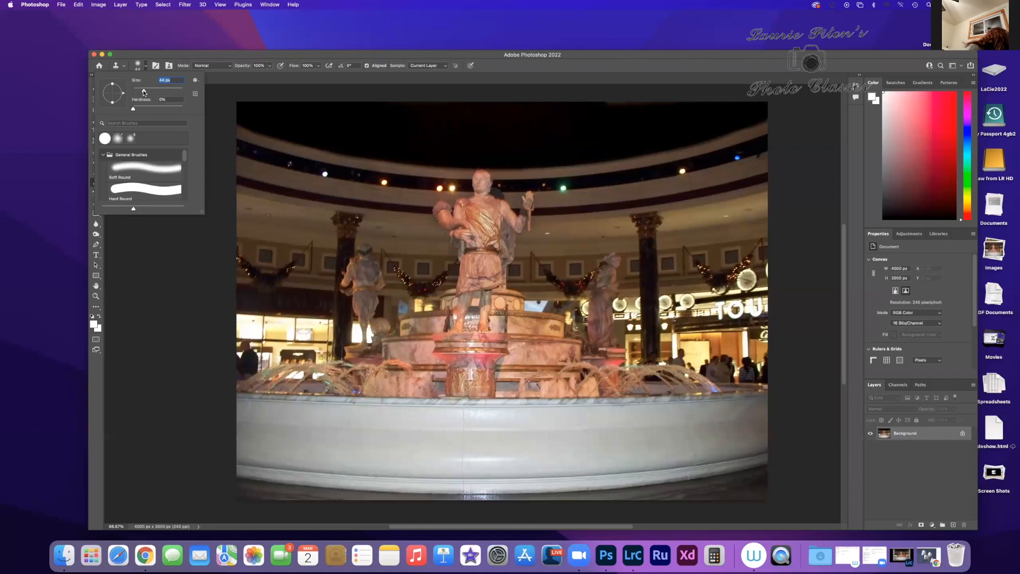
left_click_drag(143, 92, 147, 94)
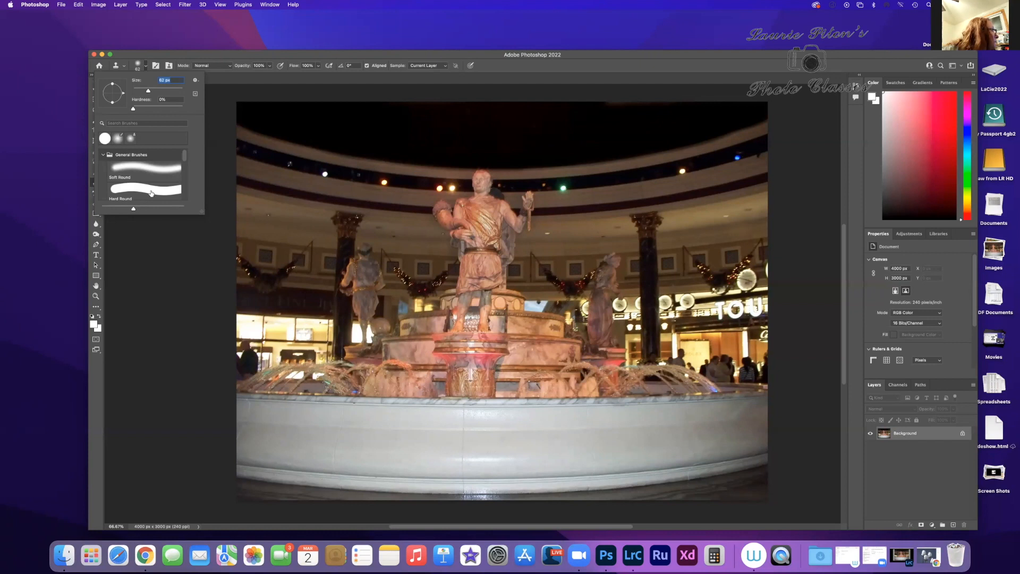
left_click(151, 193)
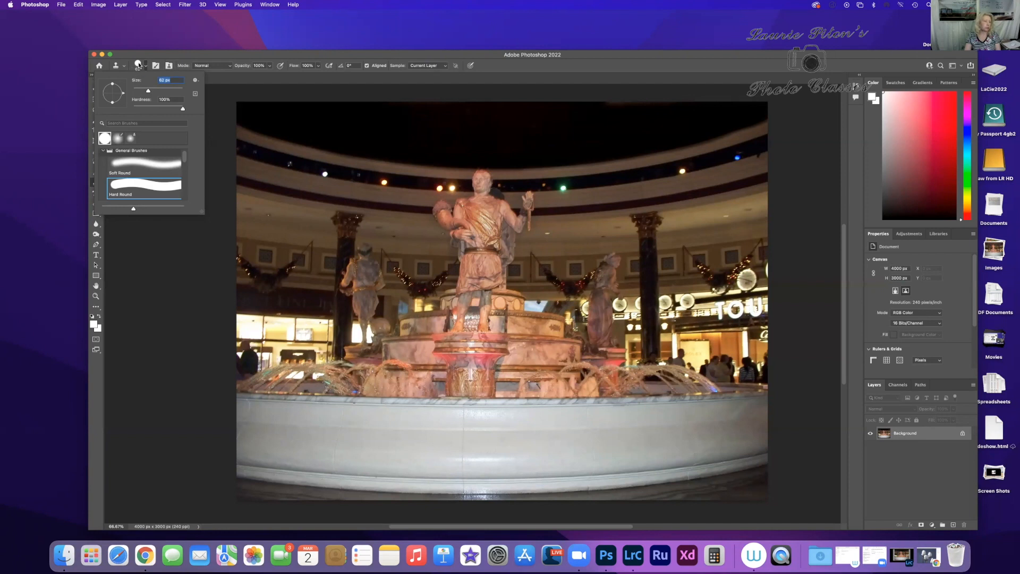
scroll(139, 64, "right", 1)
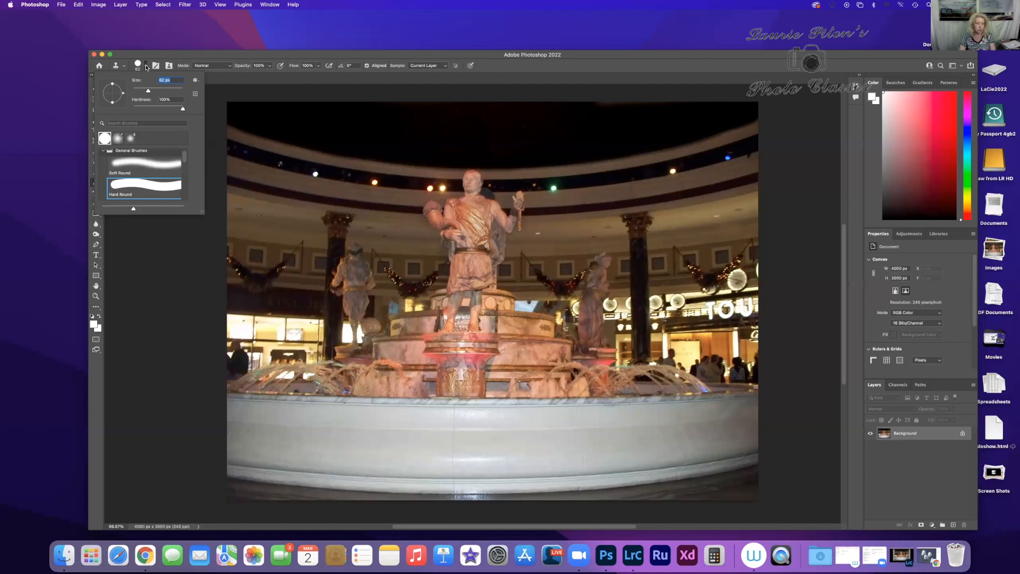
left_click(147, 67)
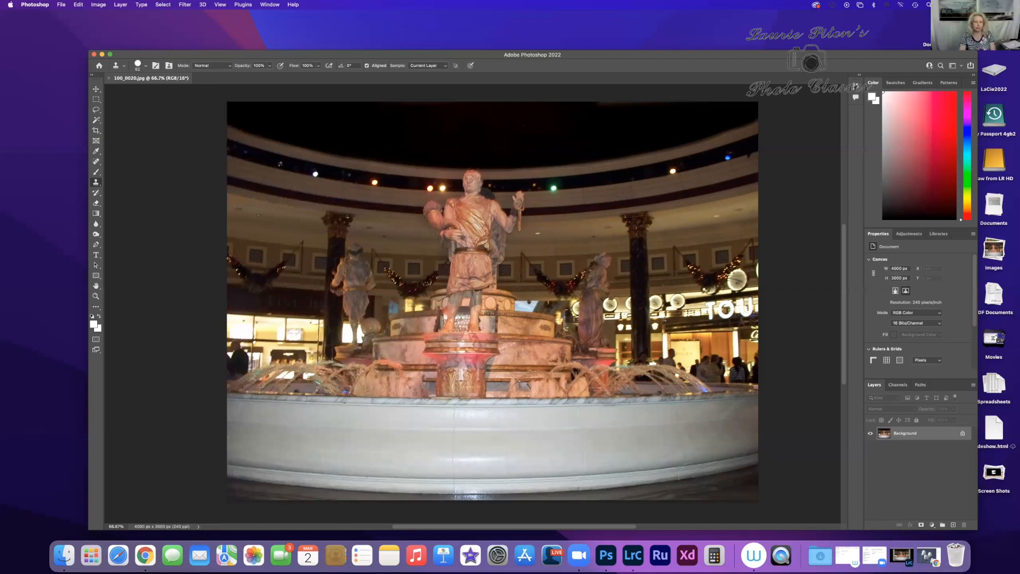
Step: Sample the central statue's face, stamp a spot of it onto the dark ceiling, and undo the stamp
left_click(471, 179, "alt")
left_click(505, 152)
left_click(78, 5)
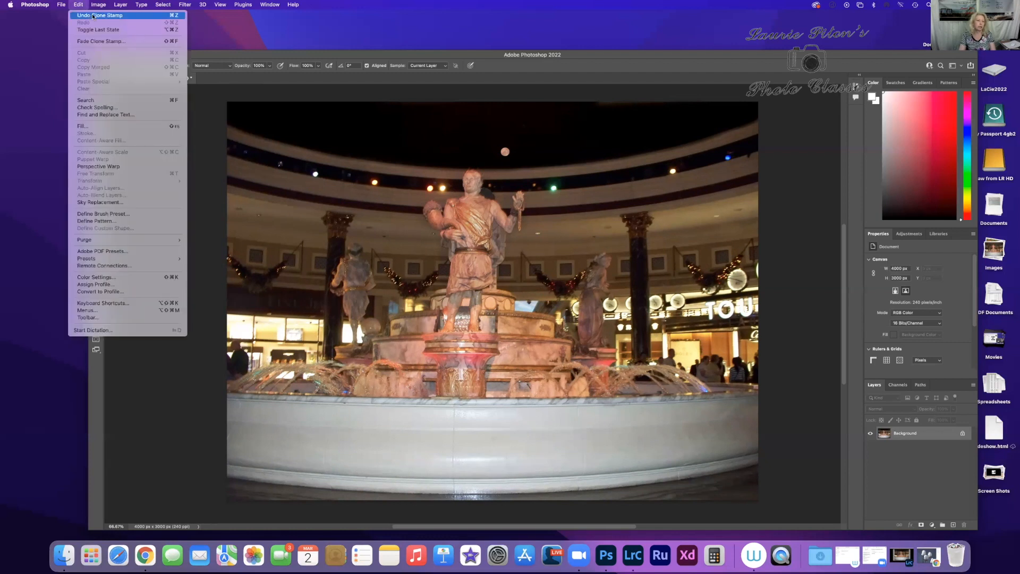
left_click(93, 16)
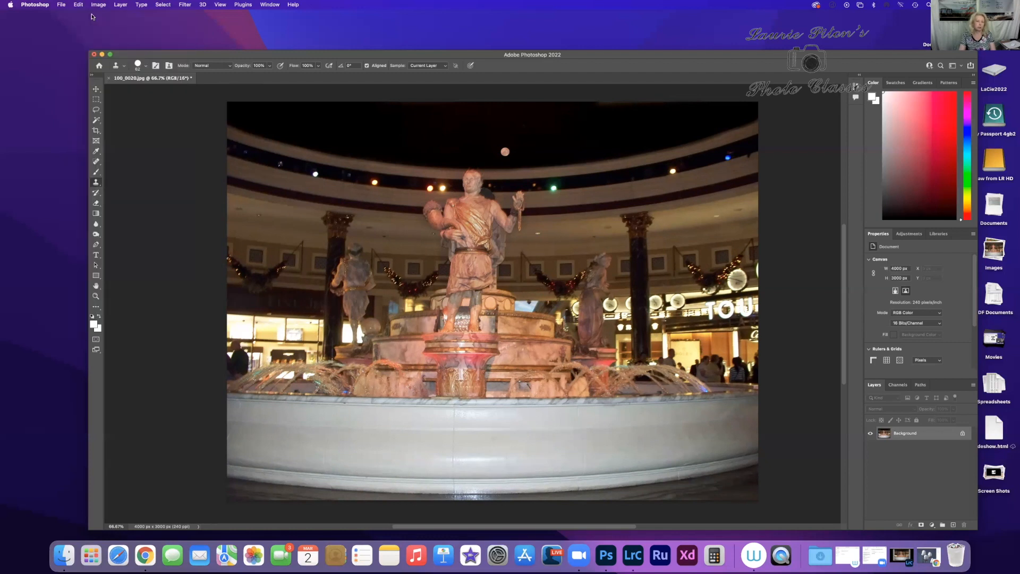
Step: Enlarge the brush, sample the central statue's face, and clone the statue's upper body over the right-hand column
left_click(147, 67)
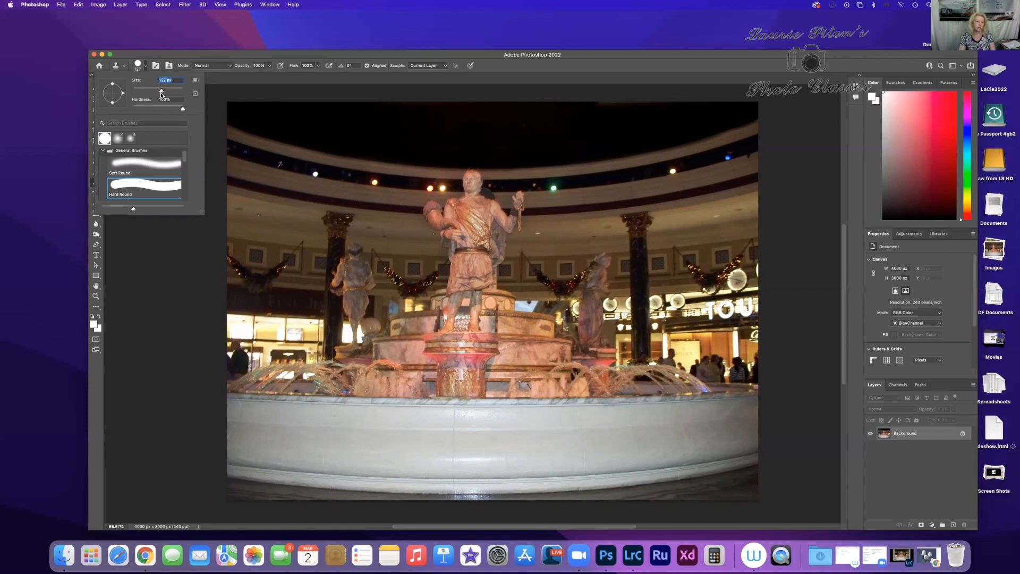
left_click(466, 184)
left_click(472, 181, "alt")
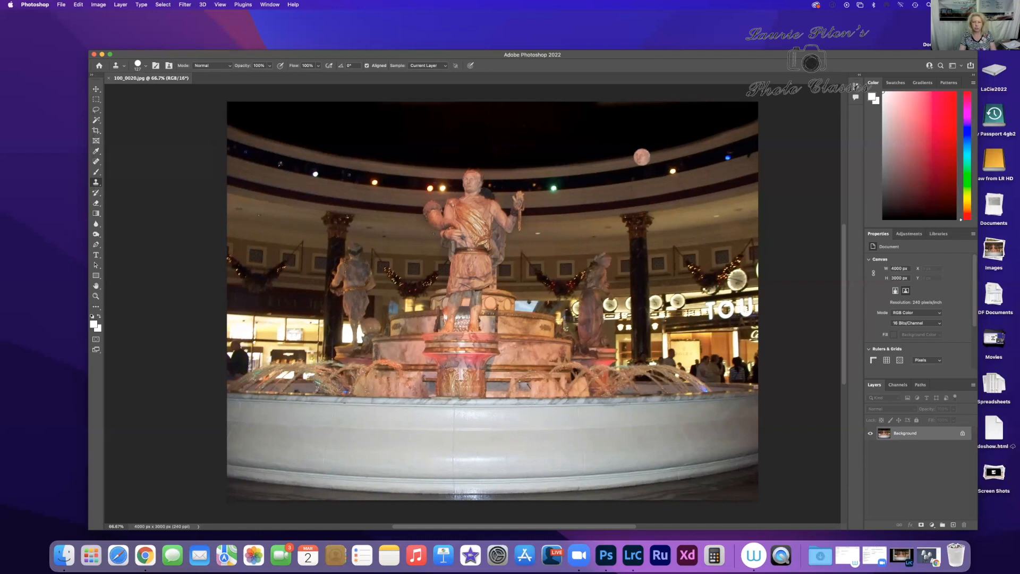
mouse_move(633, 155)
left_mouse_down()
mouse_move(627, 159)
mouse_move(631, 170)
mouse_move(655, 165)
mouse_move(626, 177)
mouse_move(653, 179)
mouse_move(603, 180)
mouse_move(599, 192)
mouse_move(664, 173)
mouse_move(668, 186)
mouse_move(600, 198)
mouse_move(679, 192)
mouse_move(599, 184)
mouse_move(589, 206)
mouse_move(682, 195)
mouse_move(669, 221)
mouse_move(628, 214)
mouse_move(674, 230)
mouse_move(605, 223)
left_mouse_up()
mouse_move(674, 215)
left_mouse_down()
mouse_move(675, 238)
mouse_move(611, 250)
mouse_move(678, 248)
mouse_move(606, 253)
mouse_move(609, 268)
mouse_move(667, 259)
mouse_move(675, 271)
mouse_move(666, 287)
mouse_move(609, 284)
left_mouse_up()
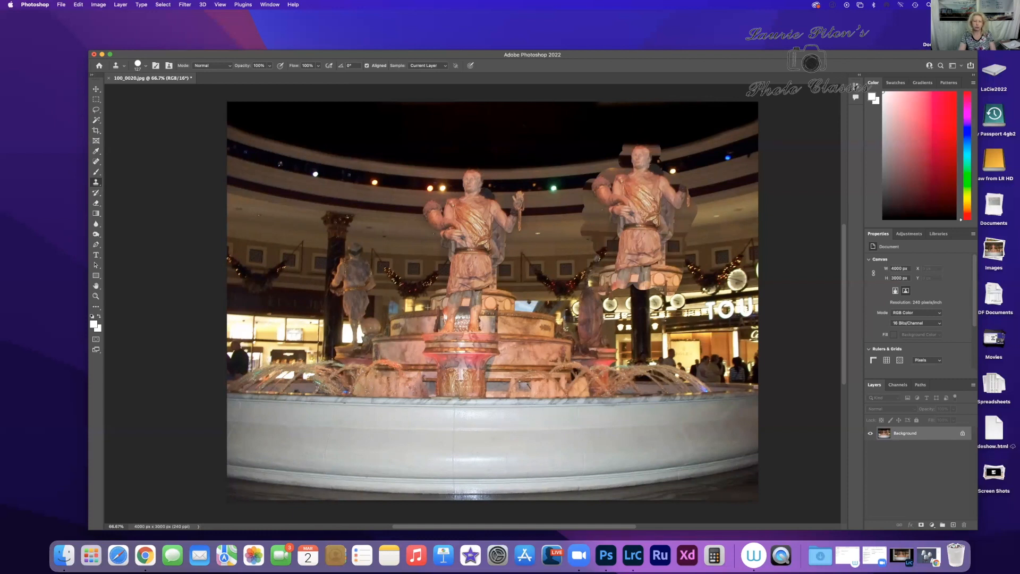
Step: Extend the cloned statue with its pedestal, fountain tiers, basin rim and surrounding balcony across the right half of the photo
mouse_move(627, 289)
left_mouse_down()
mouse_move(660, 295)
mouse_move(608, 303)
mouse_move(664, 308)
mouse_move(603, 325)
mouse_move(664, 327)
mouse_move(606, 335)
mouse_move(666, 342)
mouse_move(605, 350)
mouse_move(666, 359)
mouse_move(600, 367)
mouse_move(686, 380)
mouse_move(582, 393)
mouse_move(672, 396)
mouse_move(602, 391)
mouse_move(611, 387)
left_mouse_up()
mouse_move(690, 389)
left_mouse_down()
mouse_move(590, 394)
mouse_move(582, 404)
mouse_move(709, 406)
mouse_move(690, 393)
mouse_move(731, 393)
mouse_move(755, 372)
mouse_move(691, 372)
mouse_move(724, 355)
mouse_move(675, 357)
mouse_move(754, 343)
mouse_move(690, 332)
mouse_move(768, 321)
mouse_move(679, 323)
mouse_move(748, 308)
mouse_move(678, 310)
mouse_move(749, 292)
mouse_move(685, 282)
left_mouse_up()
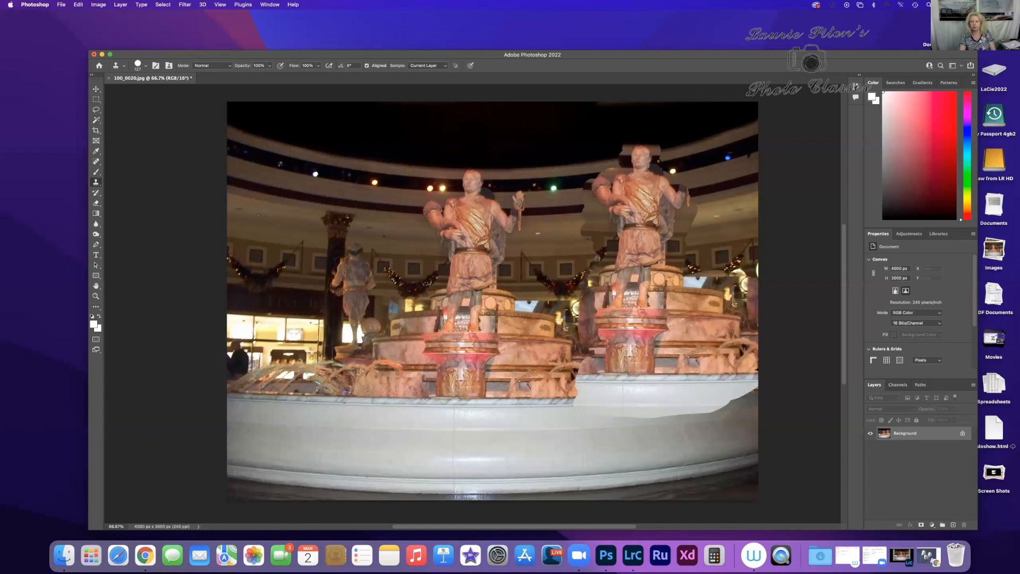
mouse_move(754, 272)
left_mouse_down()
mouse_move(690, 265)
mouse_move(732, 259)
mouse_move(687, 243)
mouse_move(760, 236)
mouse_move(693, 221)
mouse_move(772, 207)
left_mouse_up()
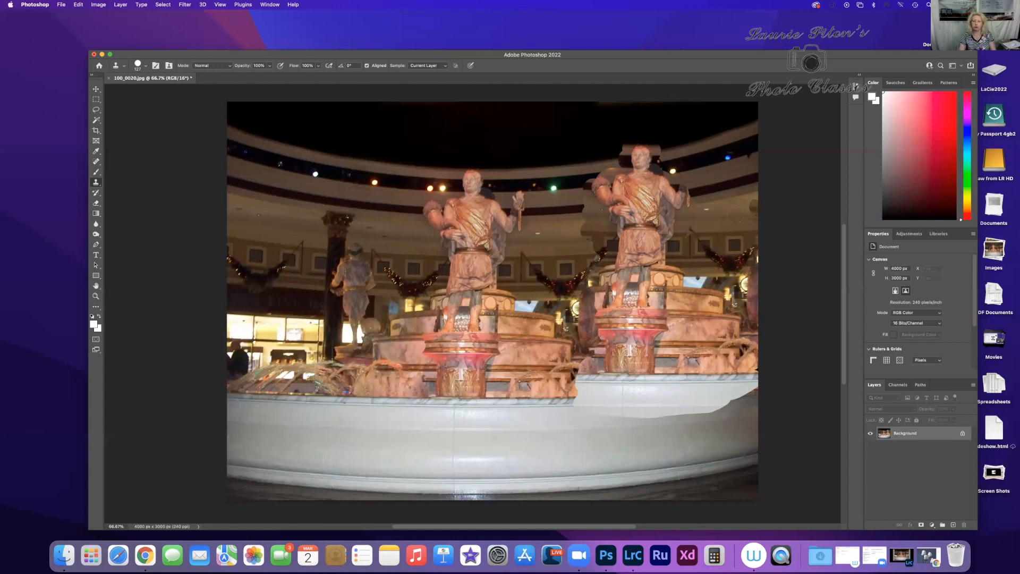
mouse_move(729, 199)
left_mouse_down()
mouse_move(763, 159)
mouse_move(688, 153)
mouse_move(750, 150)
mouse_move(616, 140)
mouse_move(772, 127)
mouse_move(636, 122)
mouse_move(582, 140)
mouse_move(597, 154)
mouse_move(646, 140)
mouse_move(587, 135)
mouse_move(711, 130)
mouse_move(601, 143)
mouse_move(574, 181)
mouse_move(569, 156)
mouse_move(574, 242)
mouse_move(593, 246)
mouse_move(581, 251)
mouse_move(575, 331)
mouse_move(596, 305)
mouse_move(583, 350)
mouse_move(547, 340)
mouse_move(530, 316)
mouse_move(504, 377)
mouse_move(511, 388)
mouse_move(570, 385)
mouse_move(543, 383)
mouse_move(562, 394)
mouse_move(547, 396)
mouse_move(610, 383)
mouse_move(538, 400)
mouse_move(578, 398)
mouse_move(522, 389)
left_mouse_up()
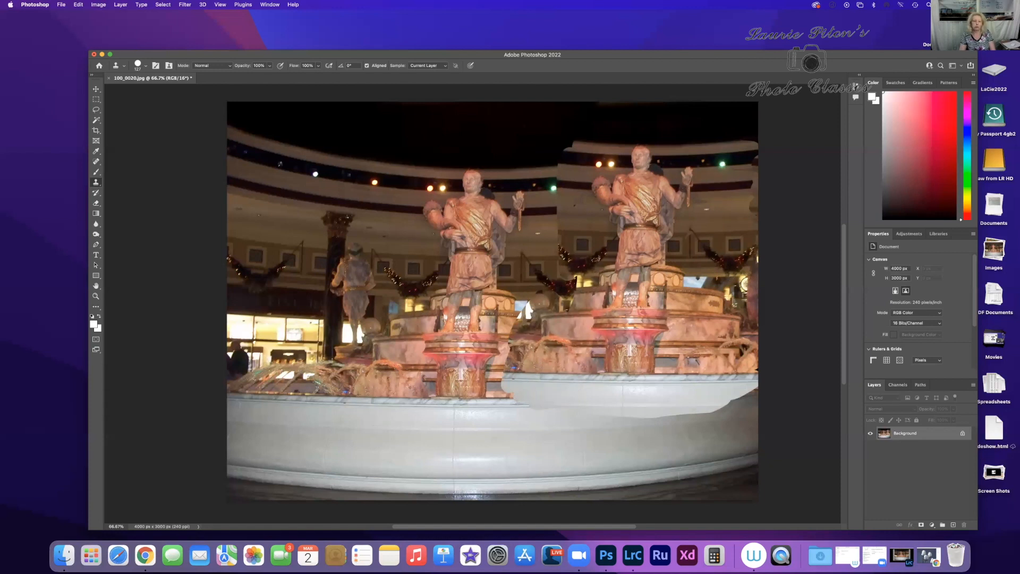
Step: Continue cloning over the original central statue with the side statue and column scenery, up to the duplicate statue
mouse_move(497, 336)
left_mouse_down()
mouse_move(534, 291)
mouse_move(554, 208)
mouse_move(549, 160)
mouse_move(521, 176)
mouse_move(470, 175)
mouse_move(452, 197)
mouse_move(478, 172)
mouse_move(425, 212)
mouse_move(451, 247)
mouse_move(435, 175)
mouse_move(471, 170)
left_mouse_up()
mouse_move(446, 242)
left_mouse_down()
mouse_move(516, 191)
mouse_move(506, 223)
mouse_move(444, 256)
mouse_move(458, 267)
mouse_move(493, 253)
mouse_move(460, 287)
mouse_move(501, 297)
mouse_move(485, 353)
mouse_move(488, 401)
mouse_move(506, 400)
mouse_move(405, 393)
mouse_move(474, 385)
mouse_move(460, 389)
mouse_move(454, 319)
mouse_move(429, 289)
mouse_move(472, 285)
mouse_move(434, 280)
mouse_move(438, 272)
mouse_move(383, 250)
mouse_move(400, 237)
left_mouse_up()
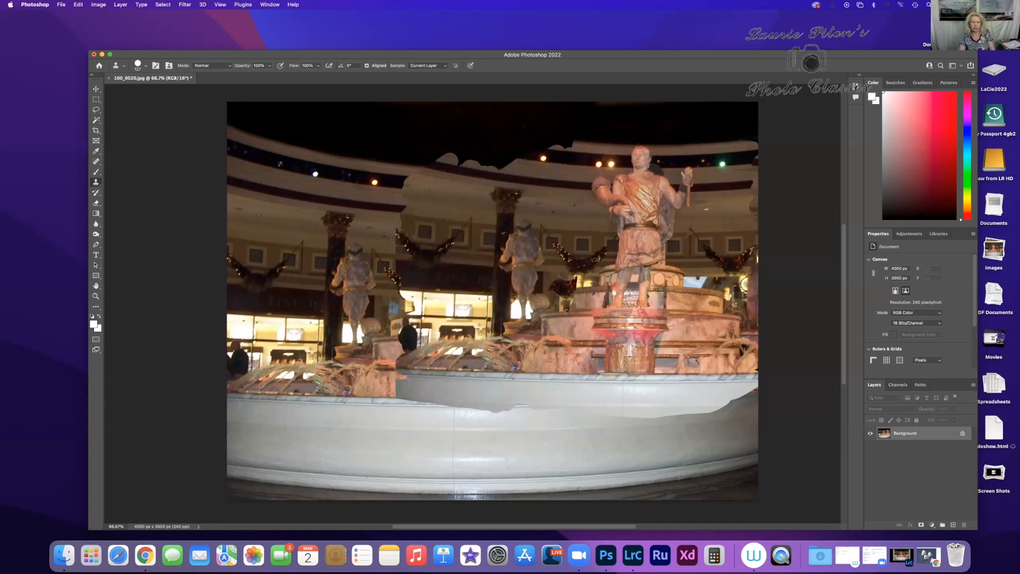
mouse_move(393, 177)
left_mouse_down()
mouse_move(416, 170)
mouse_move(380, 163)
mouse_move(359, 142)
mouse_move(416, 107)
mouse_move(401, 148)
left_mouse_up()
mouse_move(398, 310)
left_mouse_down()
mouse_move(412, 306)
mouse_move(401, 280)
left_mouse_up()
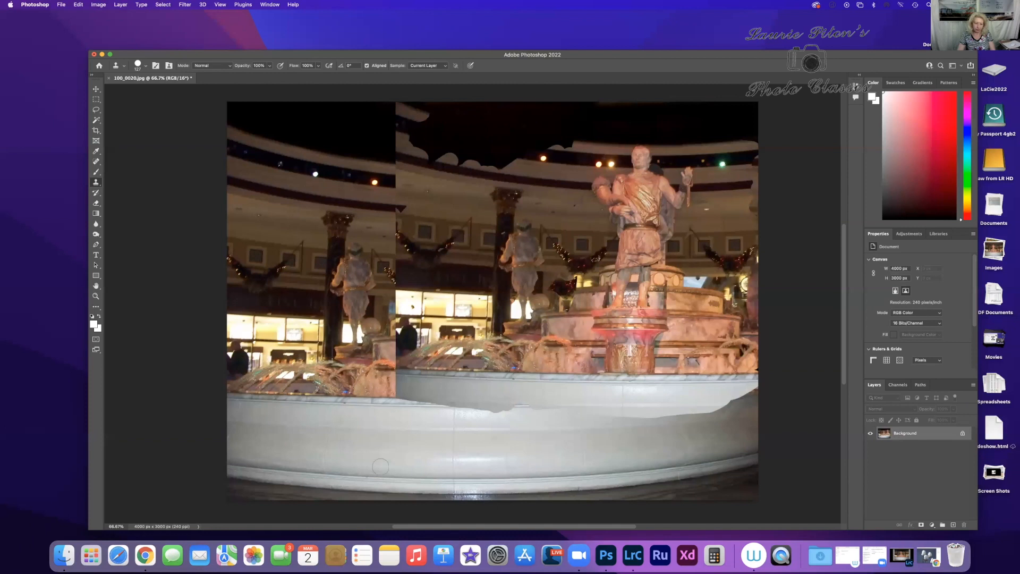
mouse_move(445, 109)
left_mouse_down()
mouse_move(441, 151)
mouse_move(489, 158)
mouse_move(502, 153)
mouse_move(462, 136)
mouse_move(577, 140)
mouse_move(500, 121)
mouse_move(658, 108)
mouse_move(563, 132)
mouse_move(584, 160)
mouse_move(563, 195)
mouse_move(582, 234)
mouse_move(587, 402)
mouse_move(554, 406)
mouse_move(669, 334)
mouse_move(553, 296)
left_mouse_up()
mouse_move(582, 244)
left_mouse_down()
mouse_move(615, 249)
mouse_move(630, 215)
left_mouse_up()
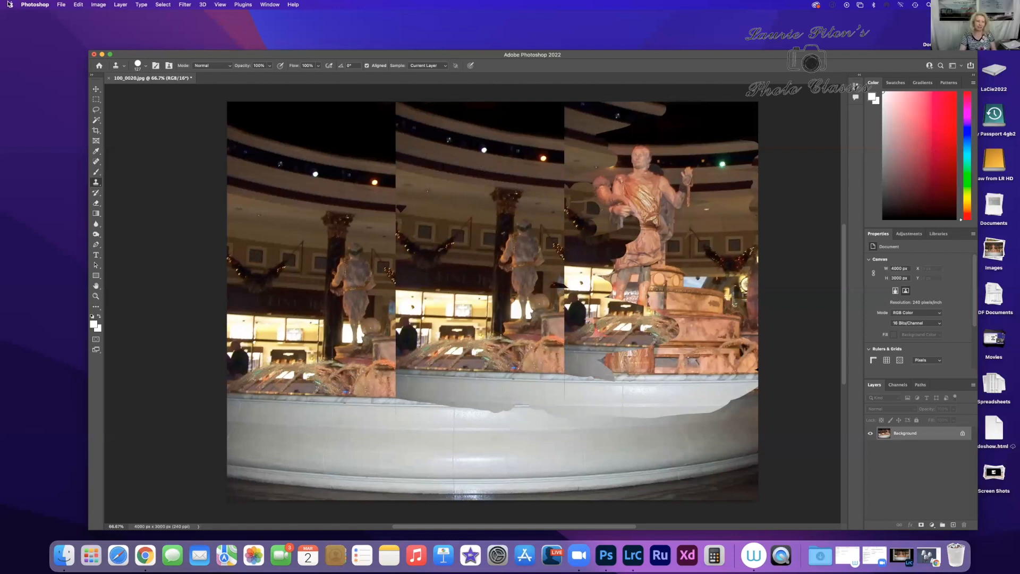
Step: Undo all the Clone Stamp strokes that duplicated the statue and its surroundings
left_click(80, 5)
left_click(95, 16)
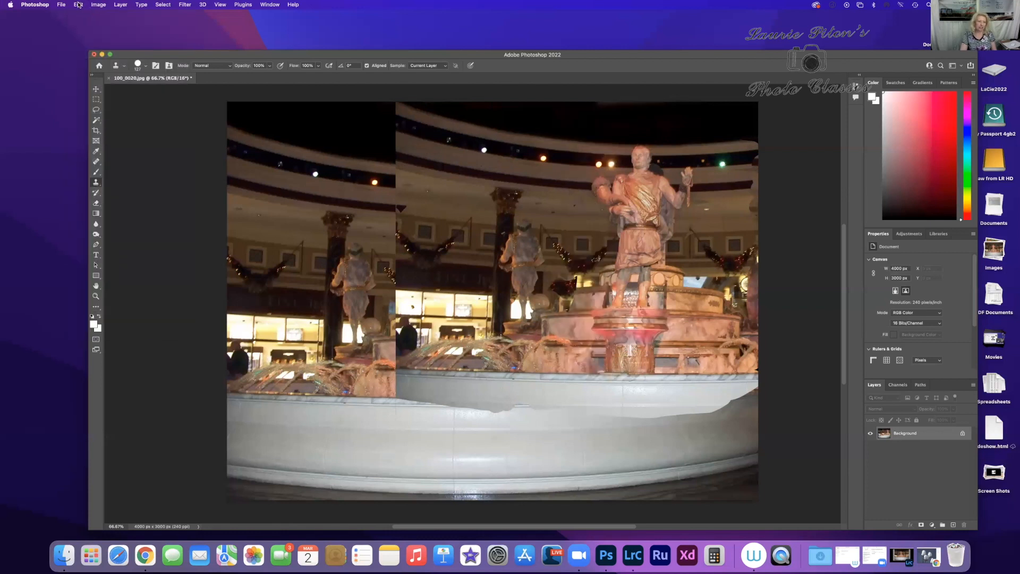
left_click(78, 5)
left_click(90, 16)
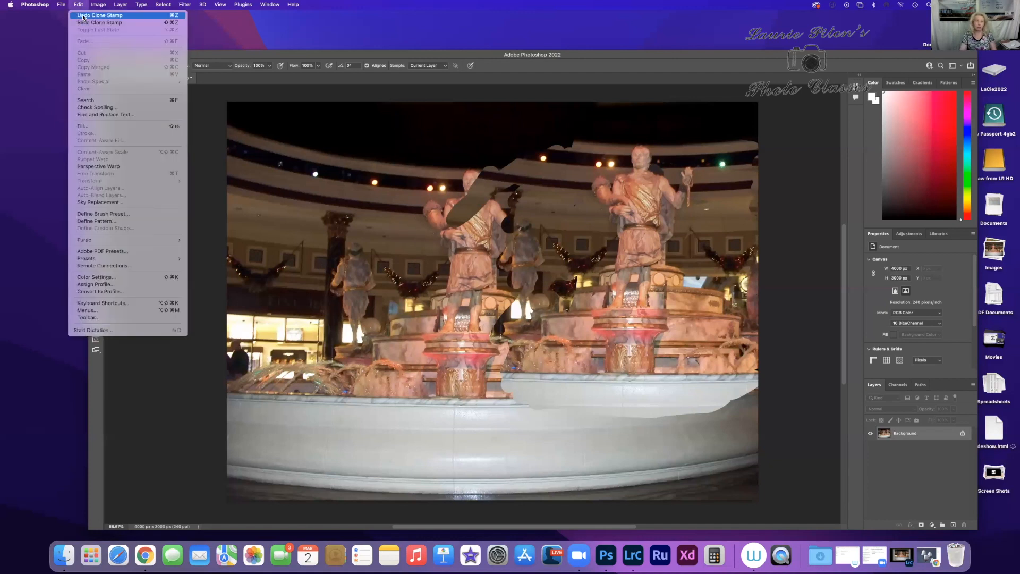
left_click(83, 17)
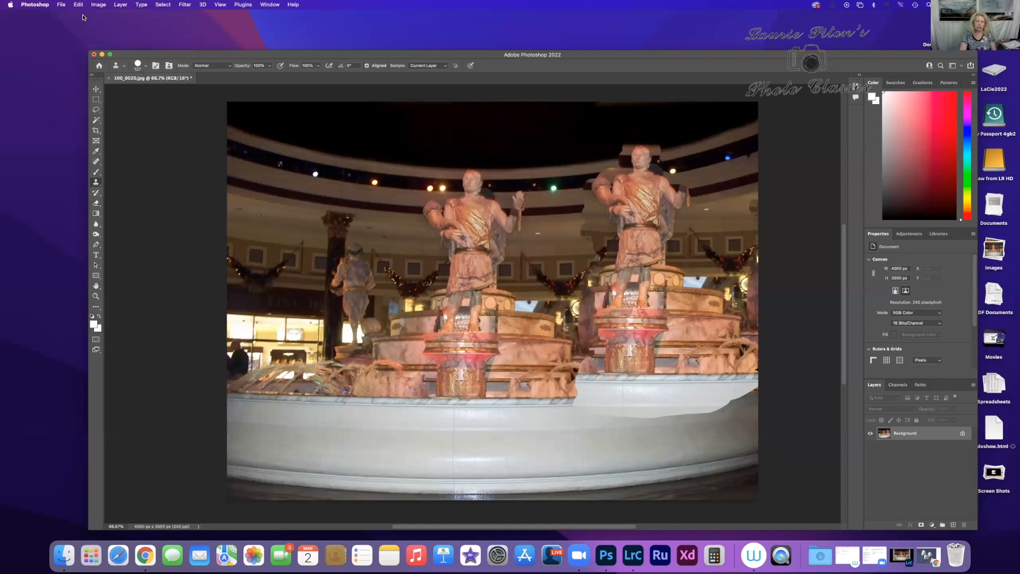
left_click(79, 5)
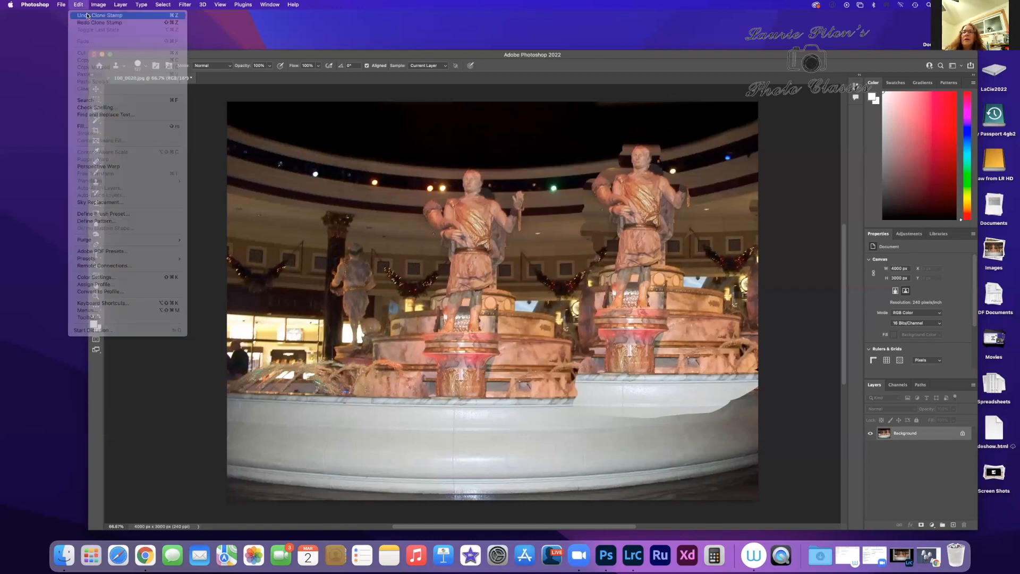
left_click(87, 16)
left_click(81, 6)
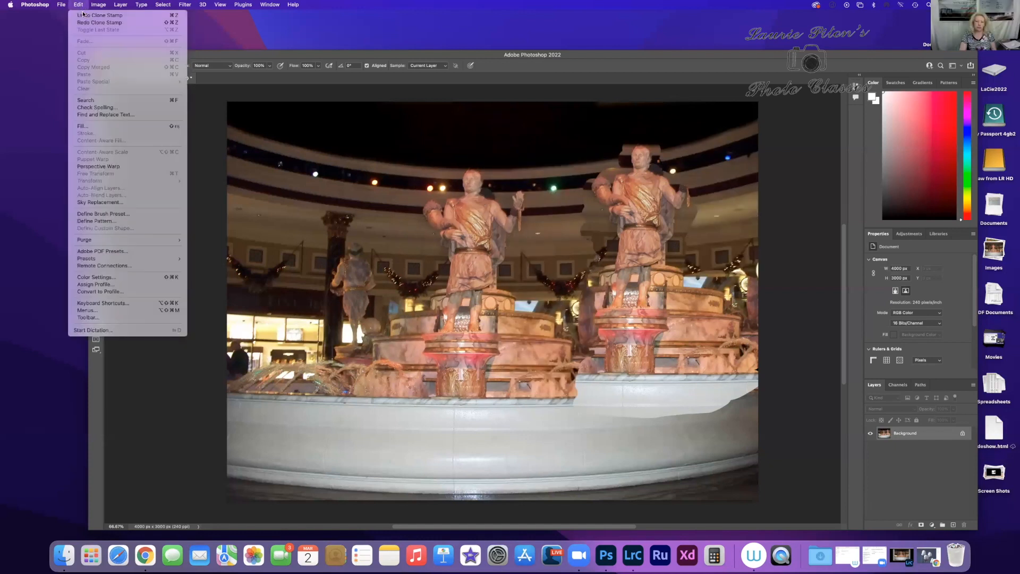
left_click(83, 15)
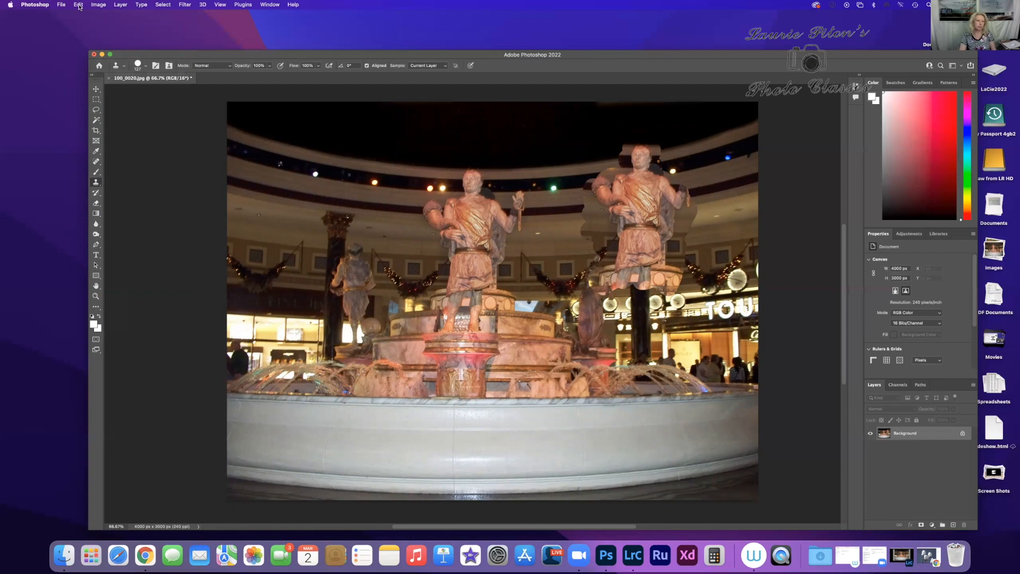
left_click(79, 5)
left_click(86, 14)
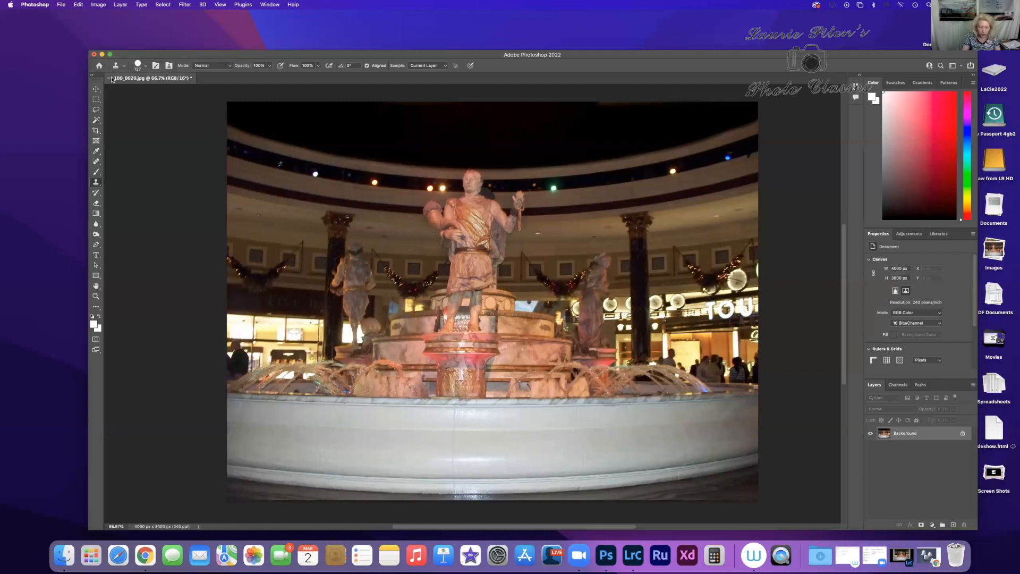
Step: Zoom in to 200% on the statue's upper body and shrink the brush until it just covers a ceiling light
key("super+equal")
key("super+equal")
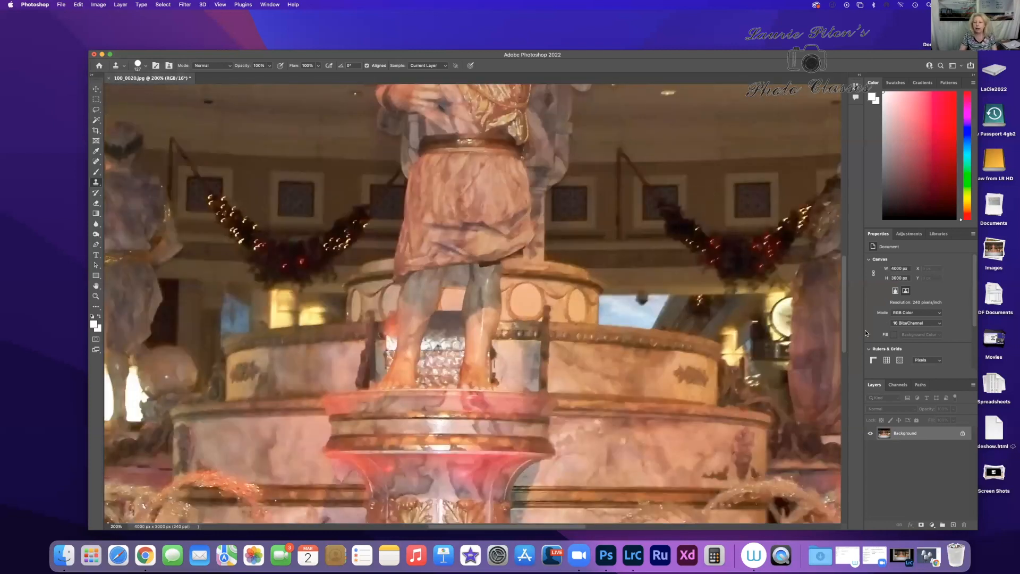
left_click_drag(844, 303, 850, 244)
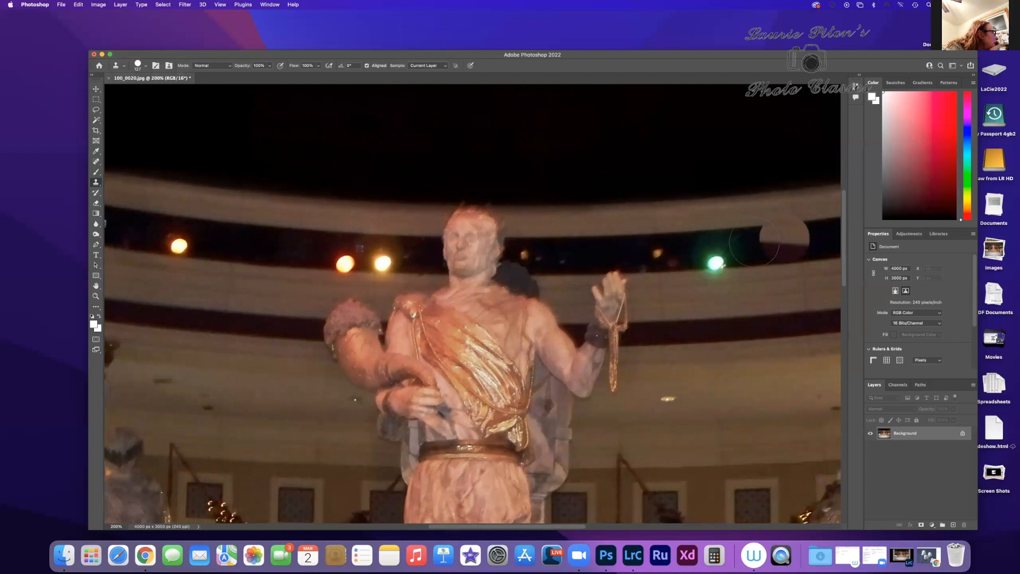
left_click(720, 263)
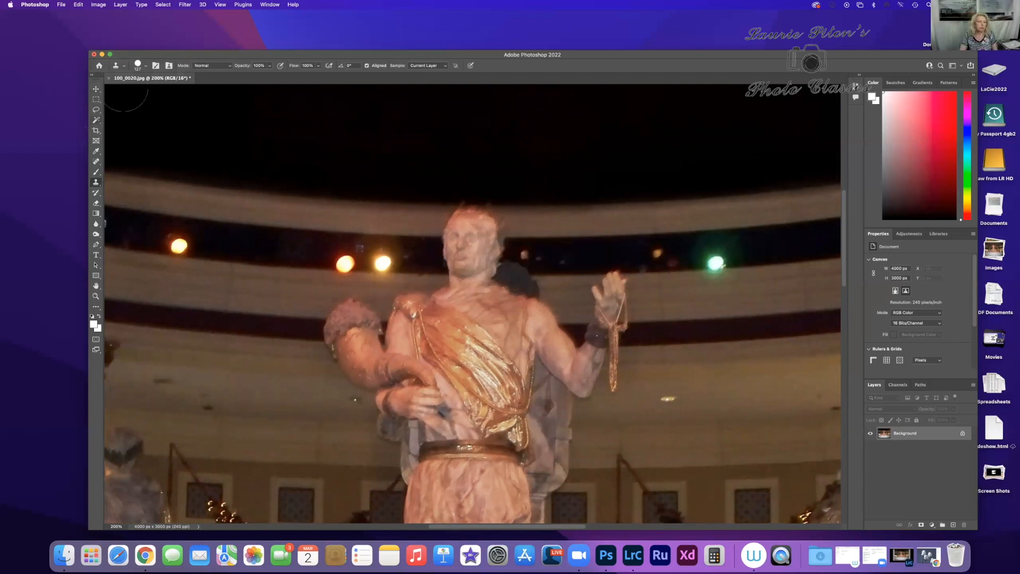
left_click(146, 68)
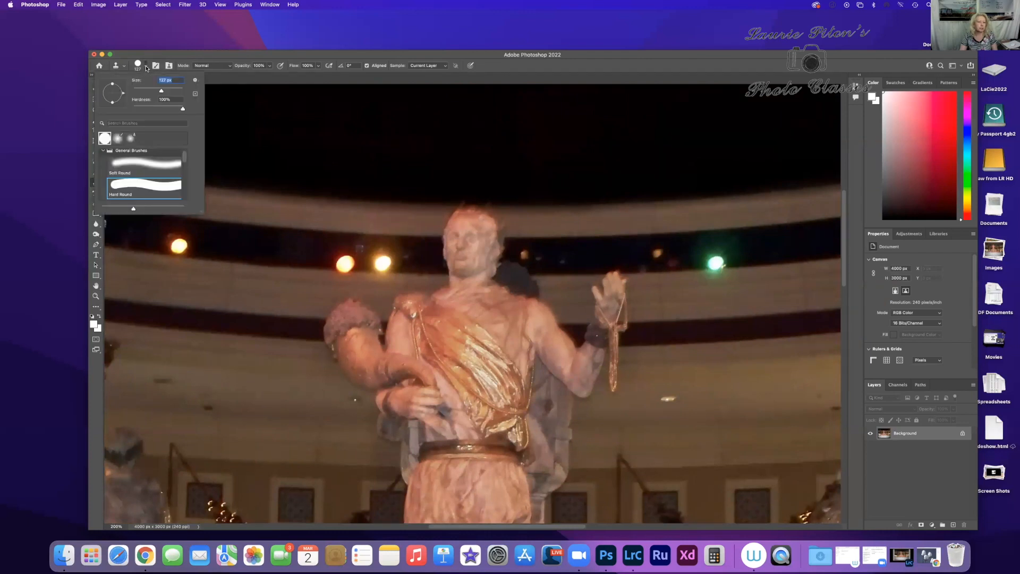
left_click_drag(162, 91, 155, 91)
left_click_drag(155, 91, 145, 91)
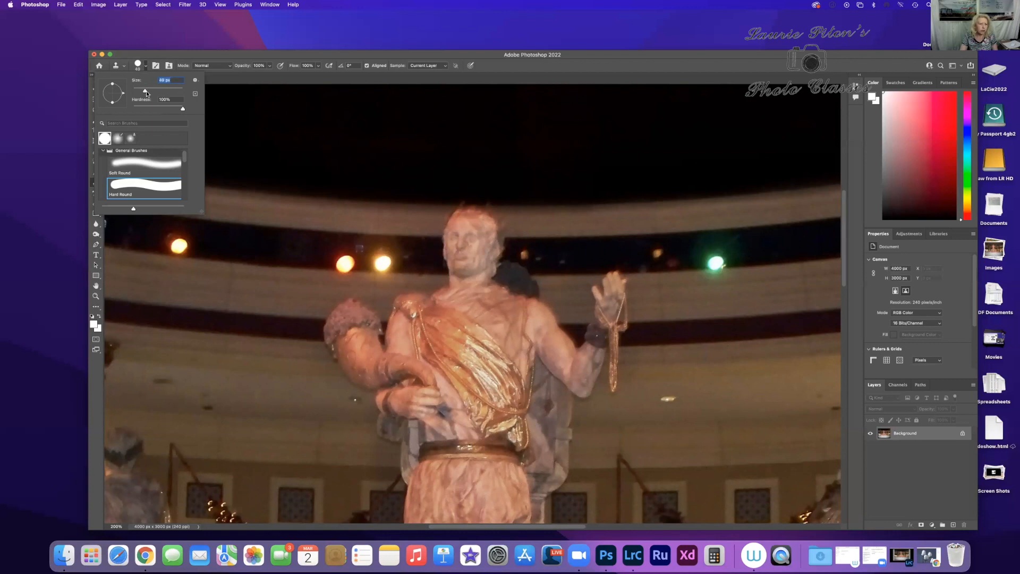
left_click(715, 264)
left_click_drag(145, 90, 149, 92)
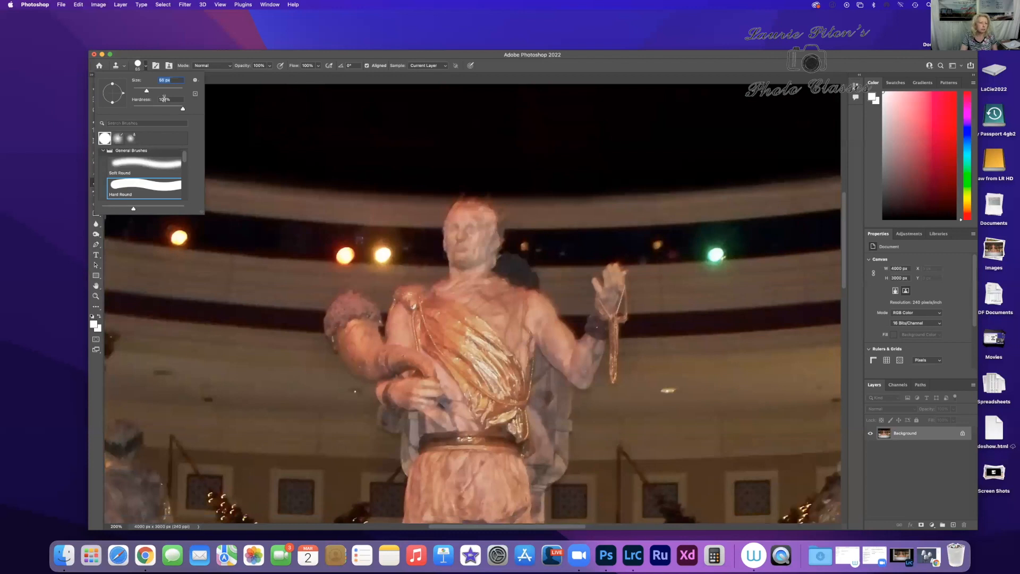
Step: Sample the dark ceiling band beside the orange light near the statue's head as the clone source
left_click(343, 256)
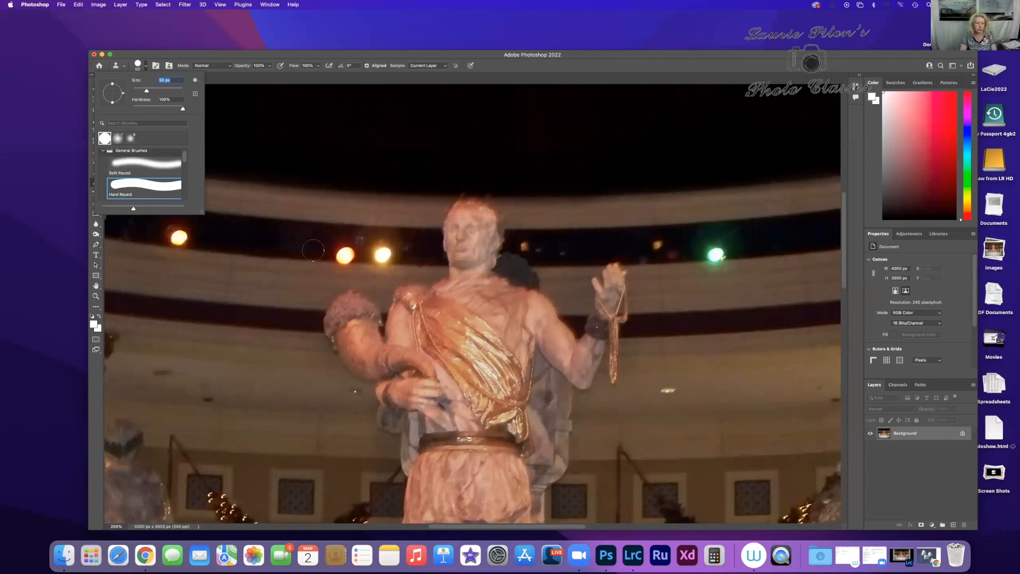
left_click(313, 250)
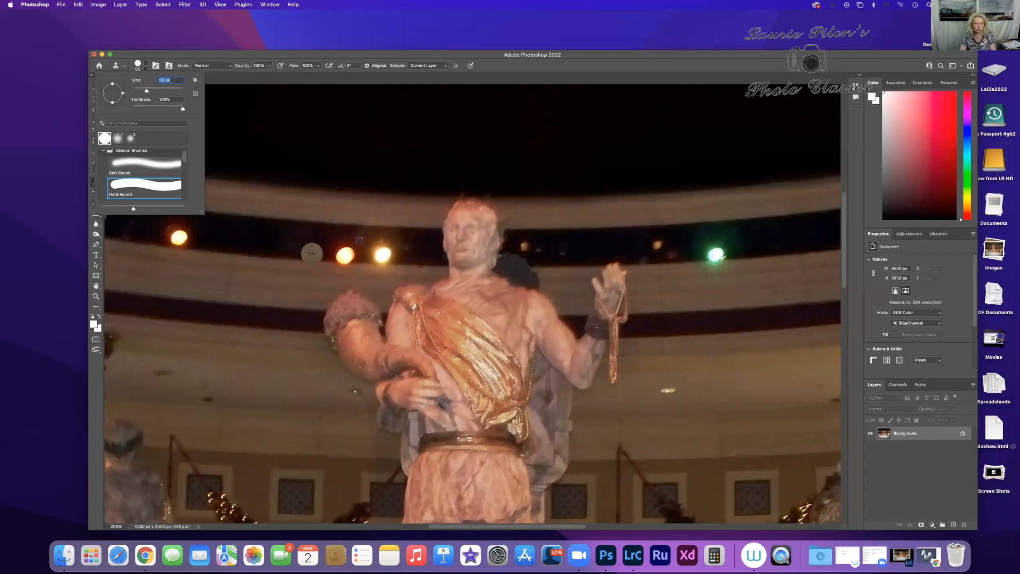
key("Return")
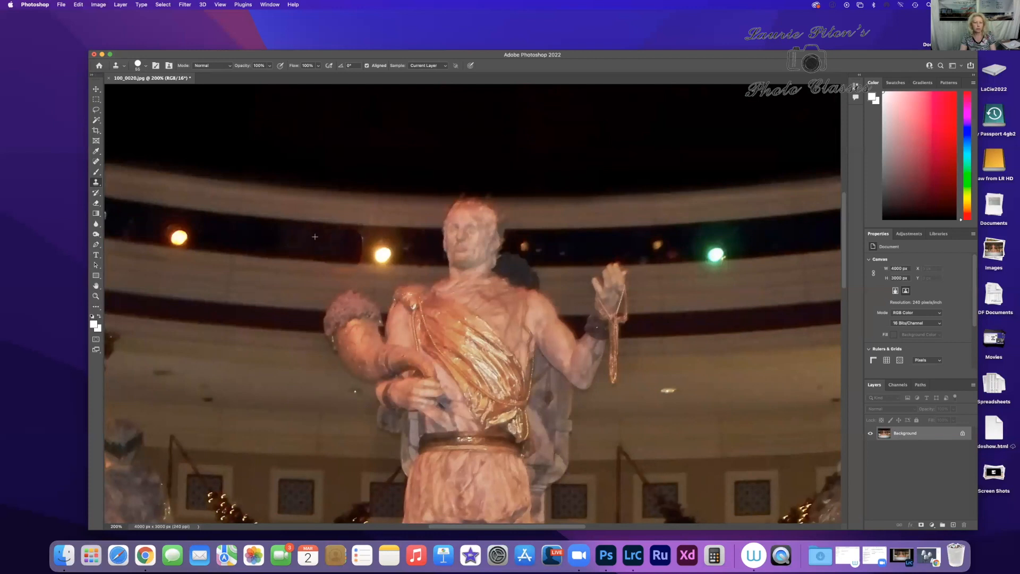
Step: Try cloning over the pair of orange ceiling lights beside the statue's head, and undo the strokes
left_click(359, 242, "alt")
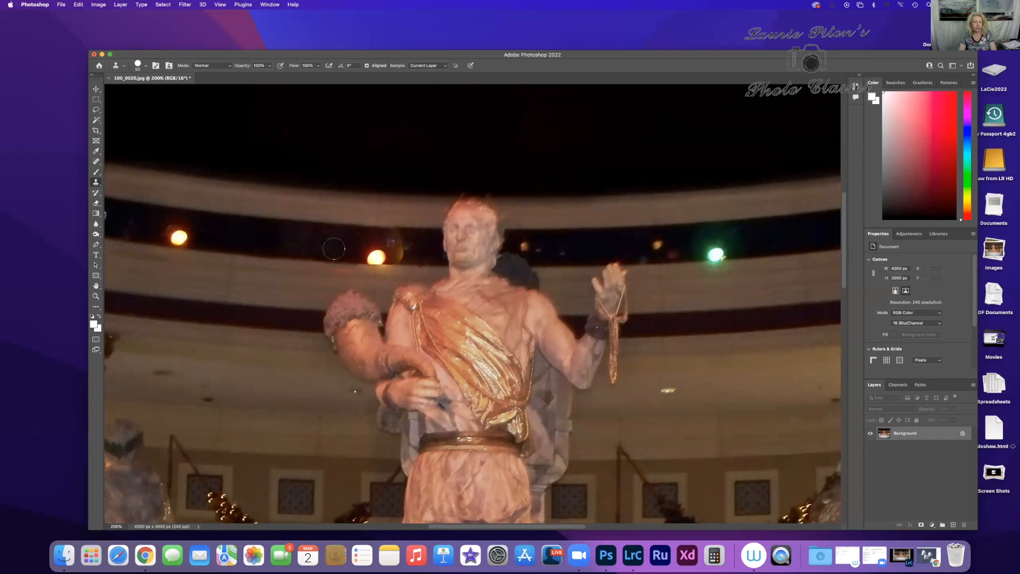
left_click(80, 5)
left_click(90, 15)
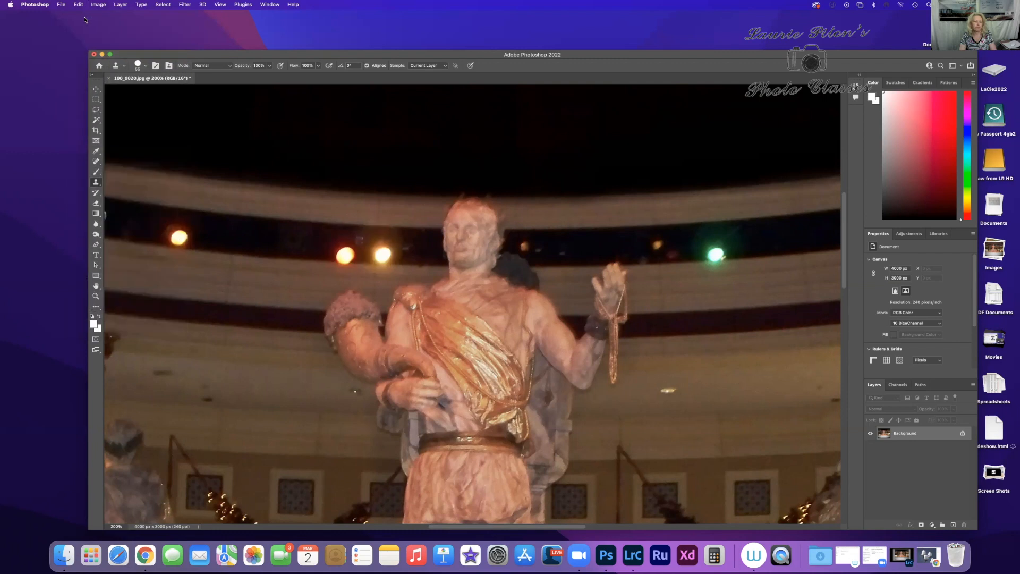
Step: Cover the left light of the orange pair beside the statue's head with the cloned dark band
left_click(347, 255)
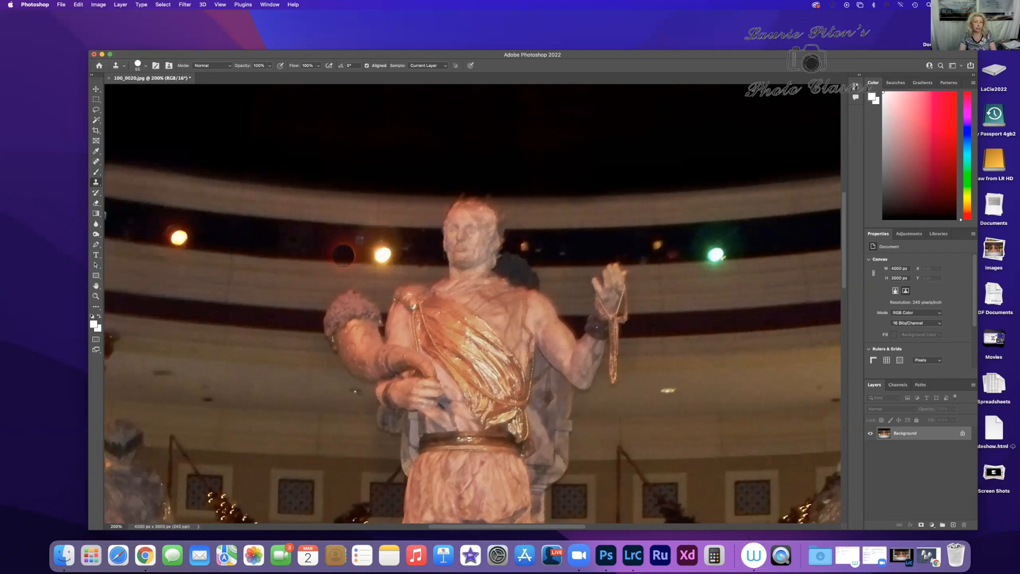
Step: Undo the last clone stroke, try cloning the band again across the orange light pair beside the statue's head, and undo those strokes
key("super+z")
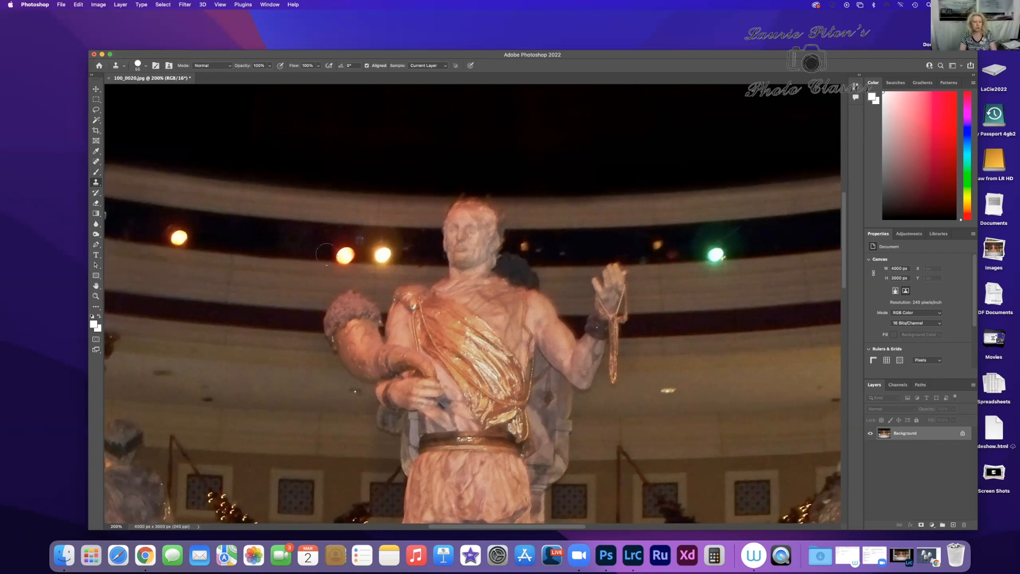
left_click(335, 255)
left_click(347, 255)
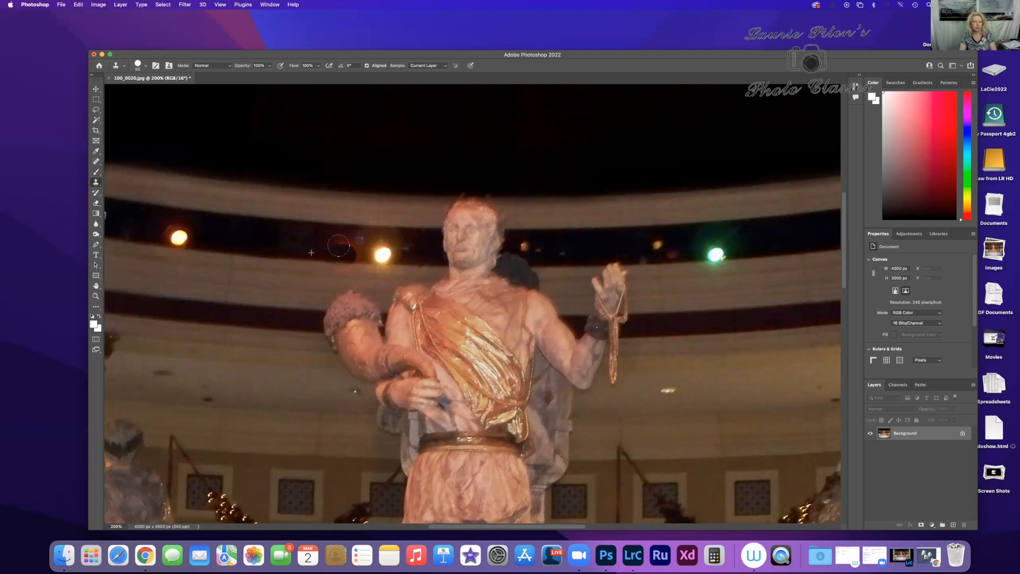
mouse_move(342, 247)
left_mouse_down()
mouse_move(359, 236)
mouse_move(355, 250)
left_mouse_up()
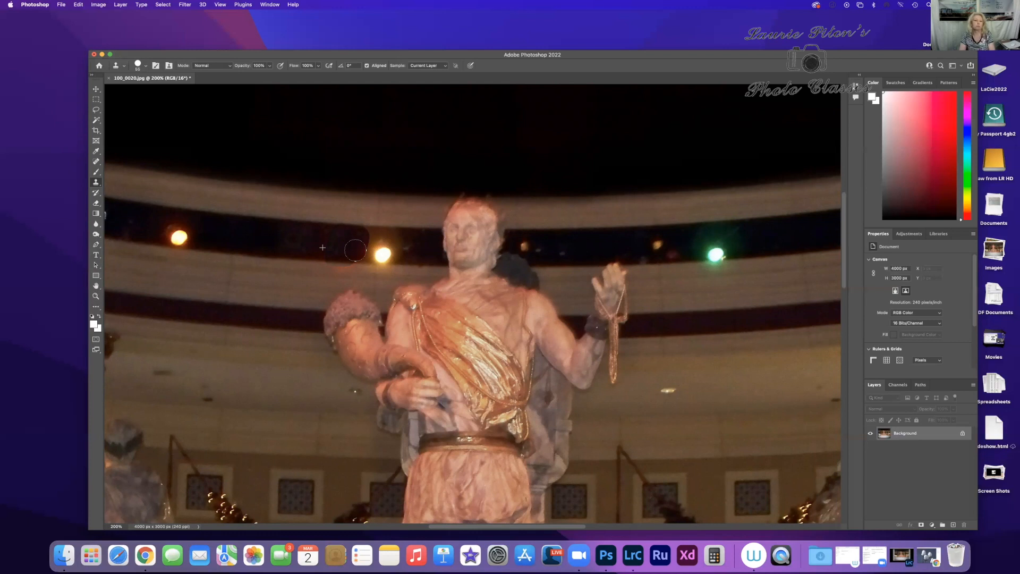
mouse_move(354, 250)
left_mouse_down()
mouse_move(378, 250)
mouse_move(370, 237)
mouse_move(384, 237)
mouse_move(390, 253)
mouse_move(415, 240)
mouse_move(410, 256)
mouse_move(425, 237)
mouse_move(426, 255)
left_mouse_up()
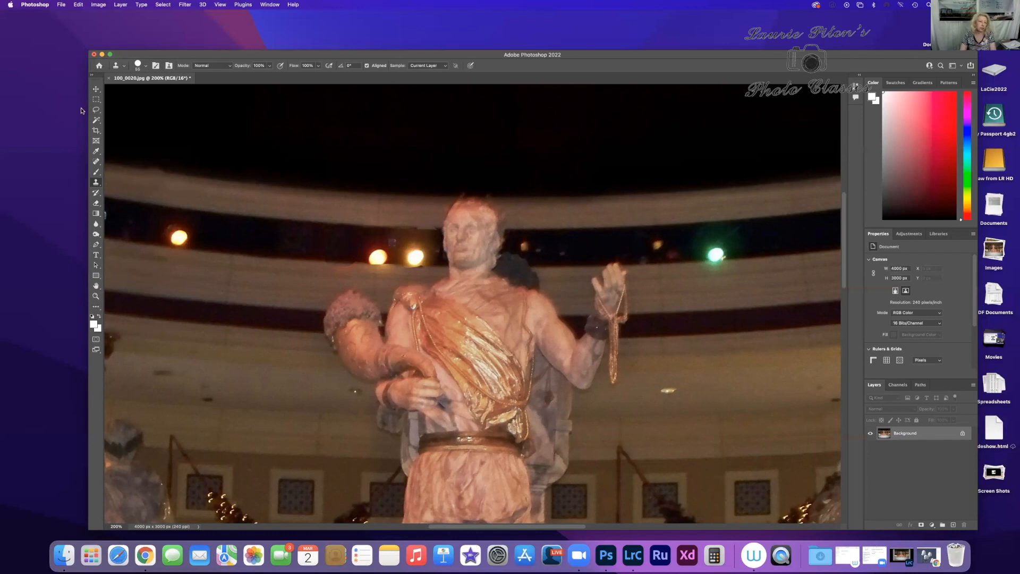
left_click(78, 5)
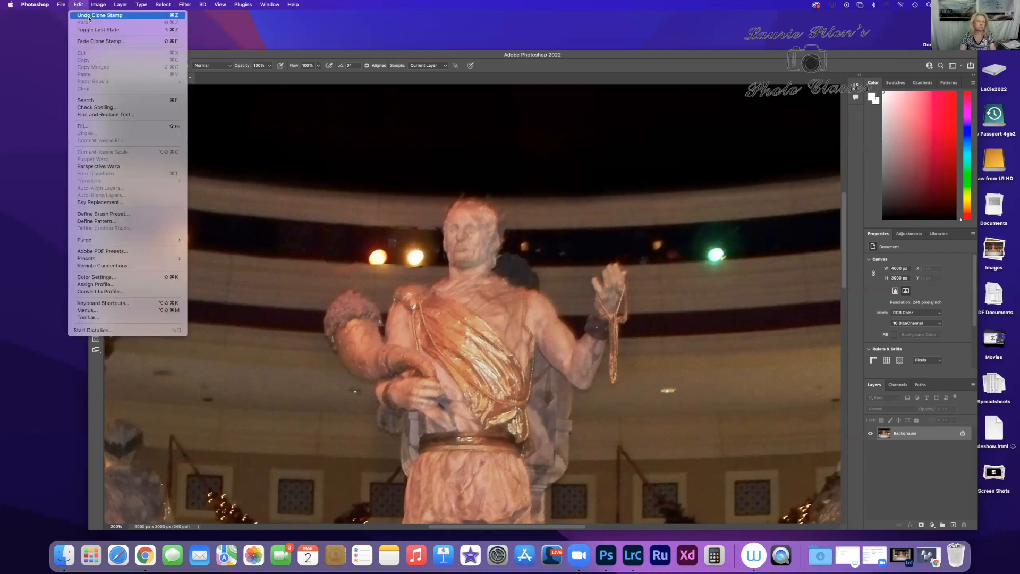
left_click(89, 15)
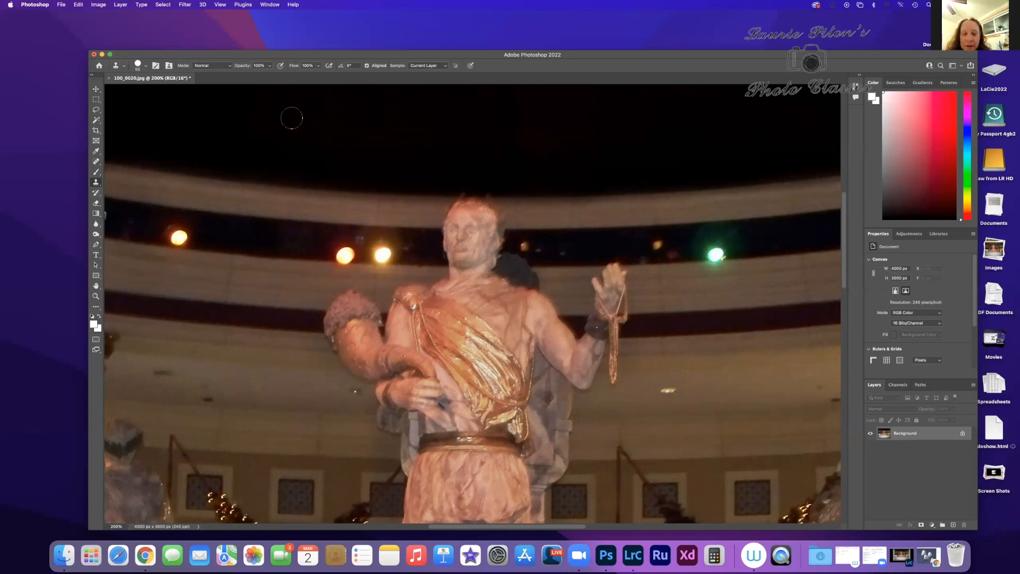
Step: Resample the dark ceiling band and try cloning it over both orange lights and the beige edge beneath them
left_click(309, 254, "alt")
left_click_drag(340, 255, 351, 239)
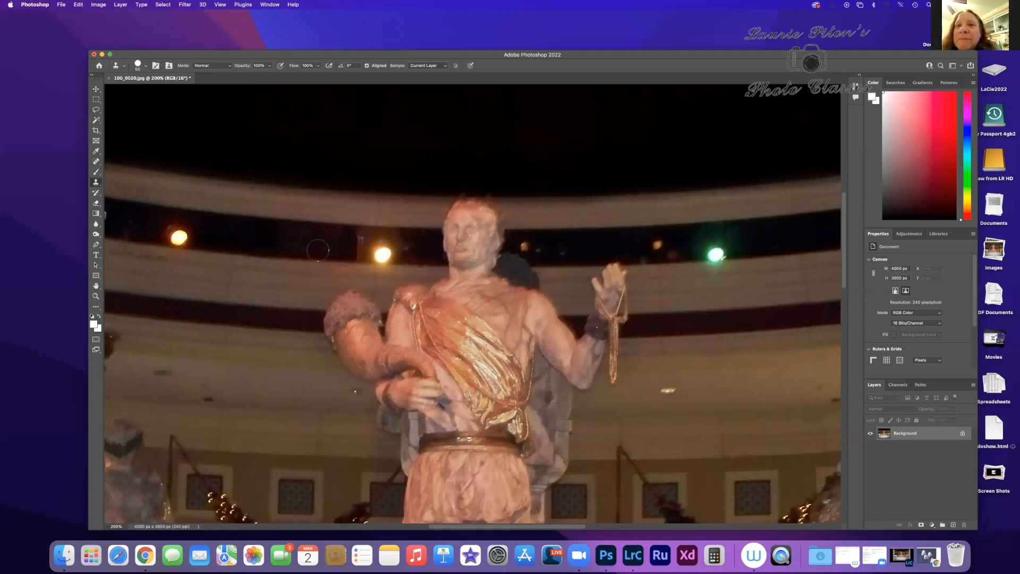
left_click(378, 254)
mouse_move(378, 254)
left_mouse_down()
mouse_move(363, 236)
mouse_move(392, 235)
mouse_move(391, 251)
mouse_move(367, 253)
mouse_move(387, 261)
mouse_move(404, 249)
mouse_move(370, 246)
left_mouse_up()
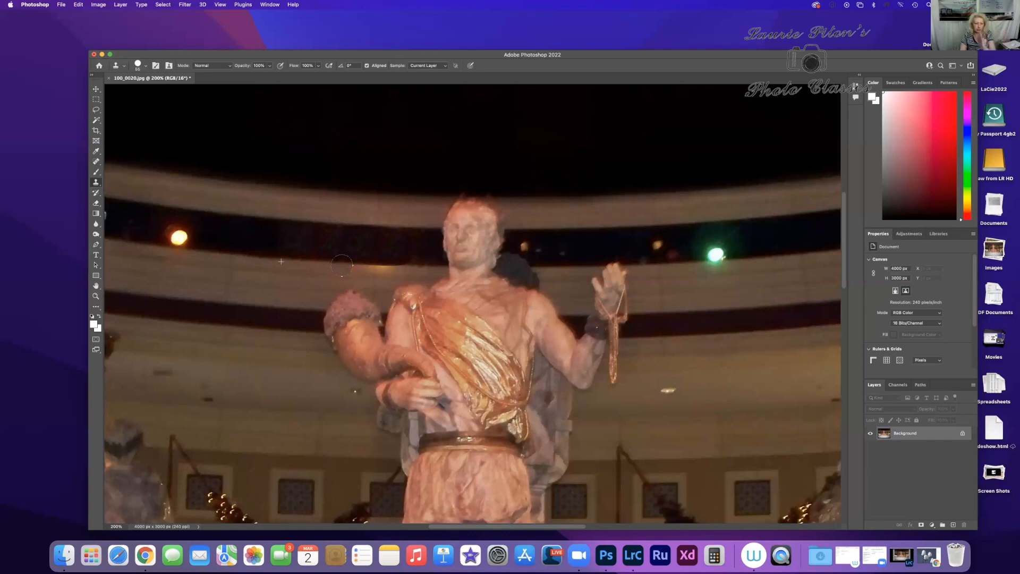
mouse_move(344, 266)
left_mouse_down()
mouse_move(386, 267)
mouse_move(316, 265)
mouse_move(406, 266)
mouse_move(371, 266)
mouse_move(418, 270)
mouse_move(424, 292)
left_mouse_up()
key("super+z")
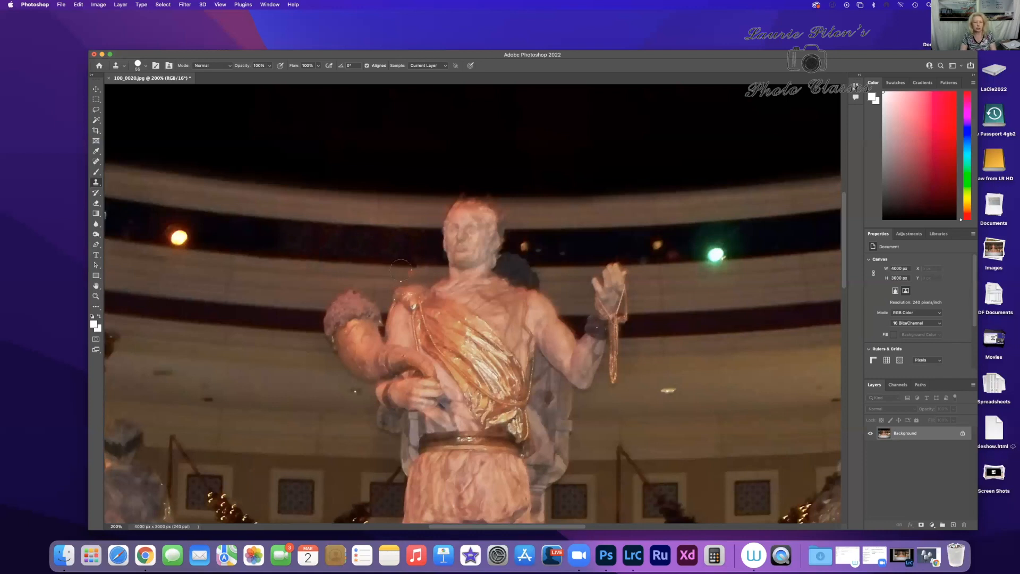
mouse_move(412, 267)
left_mouse_down()
mouse_move(423, 270)
mouse_move(376, 268)
left_mouse_up()
Step: Undo the clone strokes over both orange ceiling lights and the beige edge beneath them
left_click(80, 4)
left_click(98, 18)
left_click(79, 5)
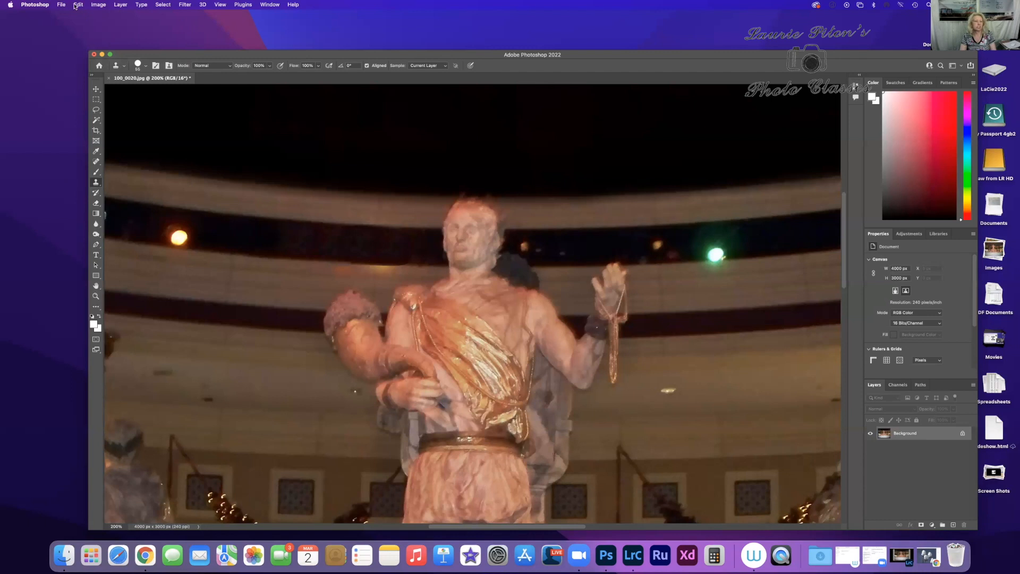
left_click(77, 5)
left_click(89, 16)
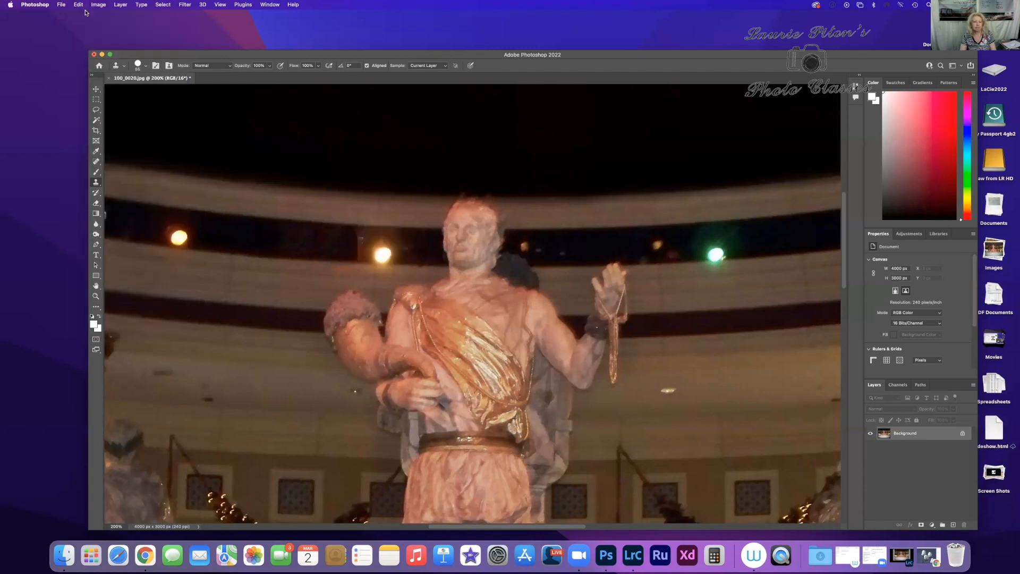
left_click(78, 5)
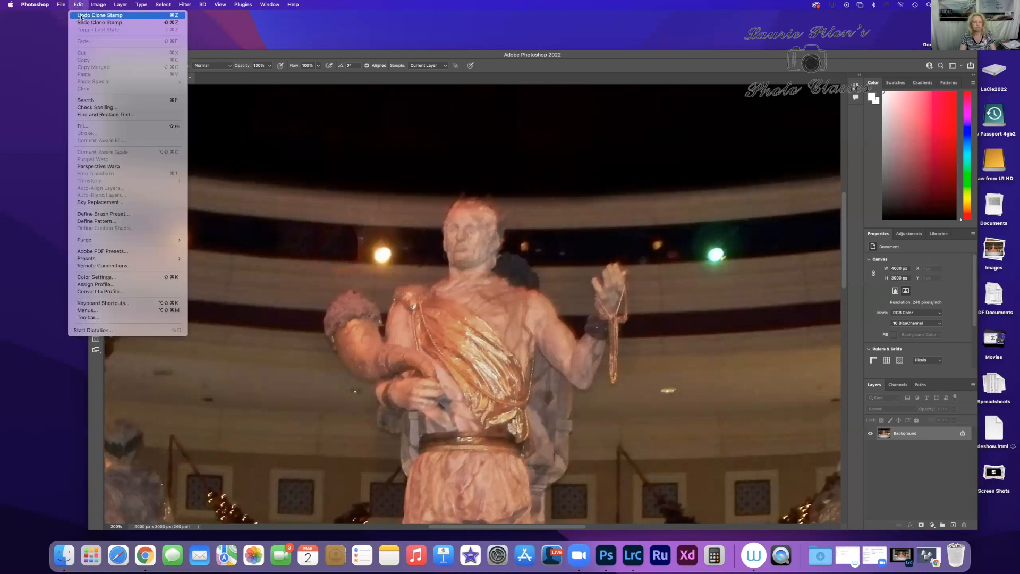
left_click(81, 16)
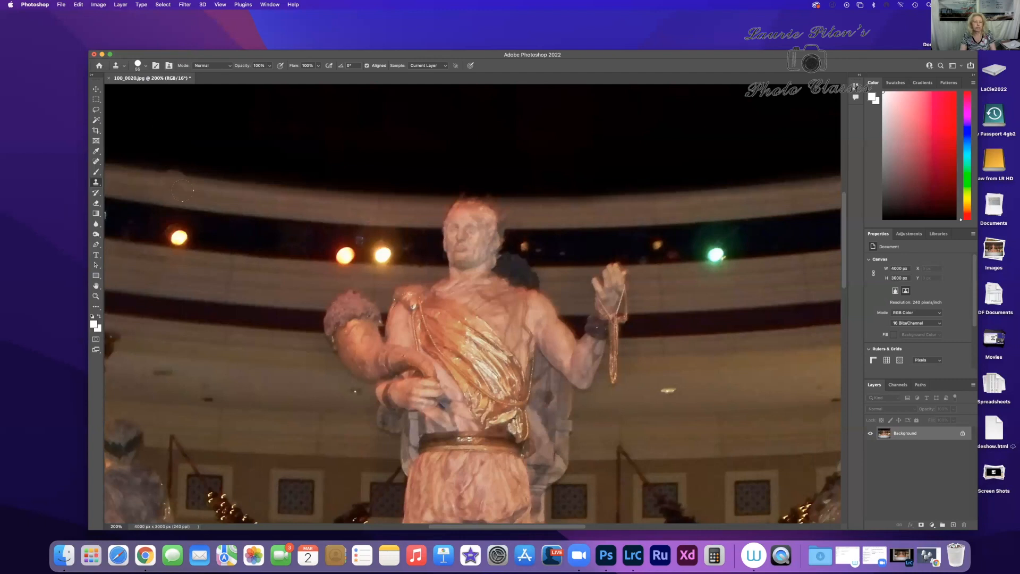
Step: Select a light-free section of the ceiling band between the single orange light and the orange pair with the Lasso tool
key("super+minus")
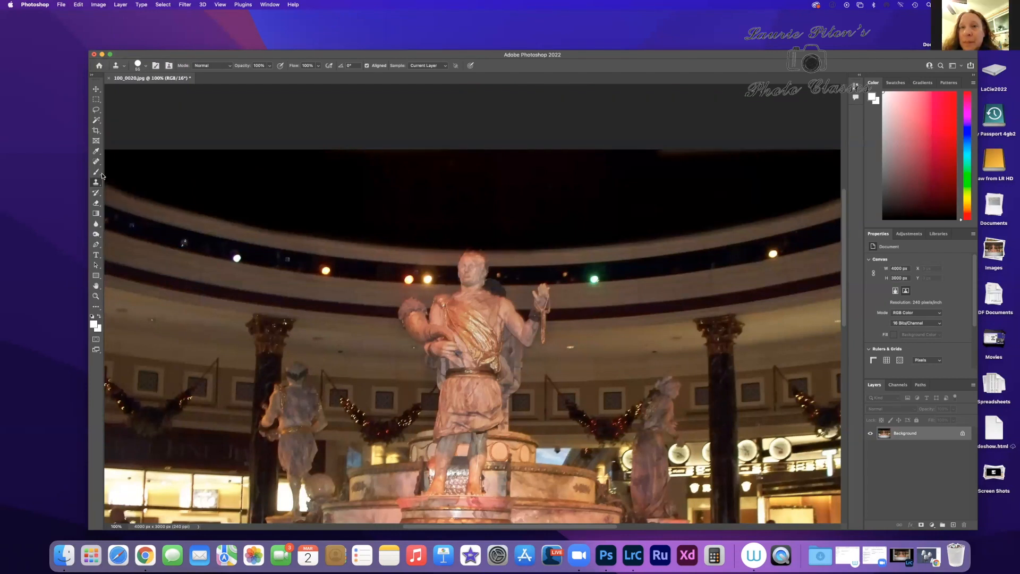
left_click(96, 111)
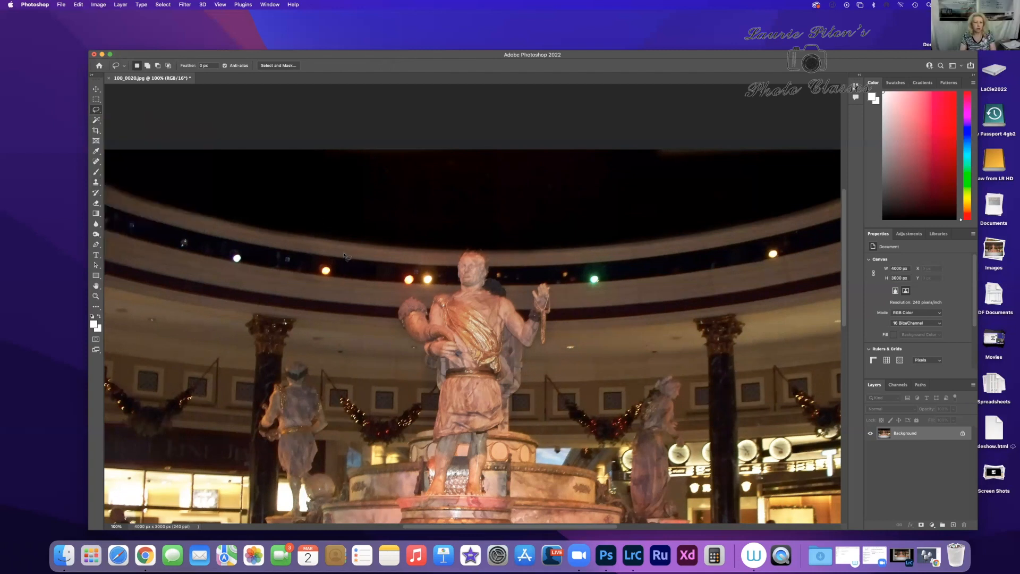
left_click_drag(343, 255, 338, 281)
mouse_move(396, 282)
left_mouse_down()
mouse_move(394, 254)
mouse_move(345, 252)
left_mouse_up()
scroll(351, 254, "left", 1)
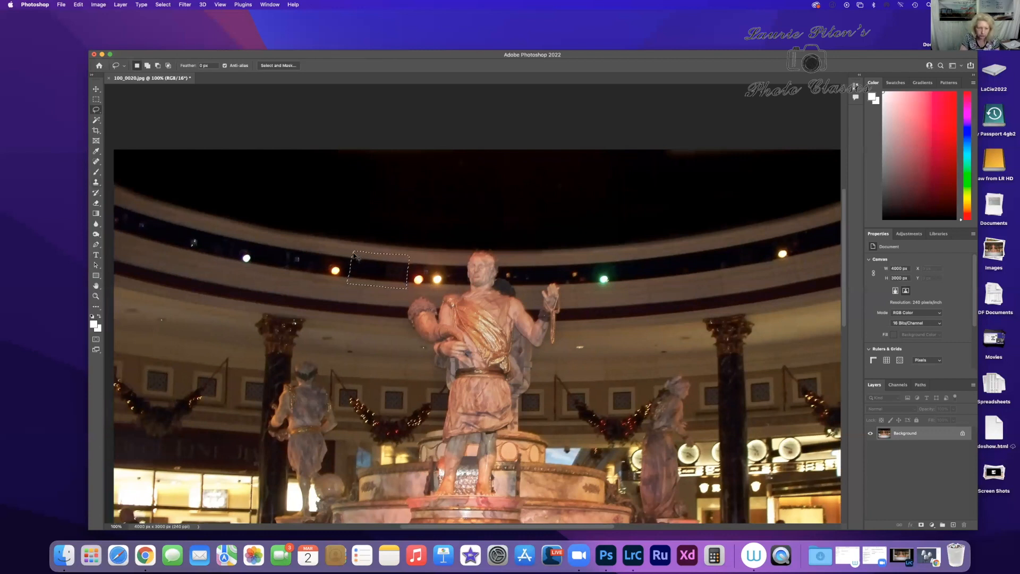
key("super+equal")
key("super+equal")
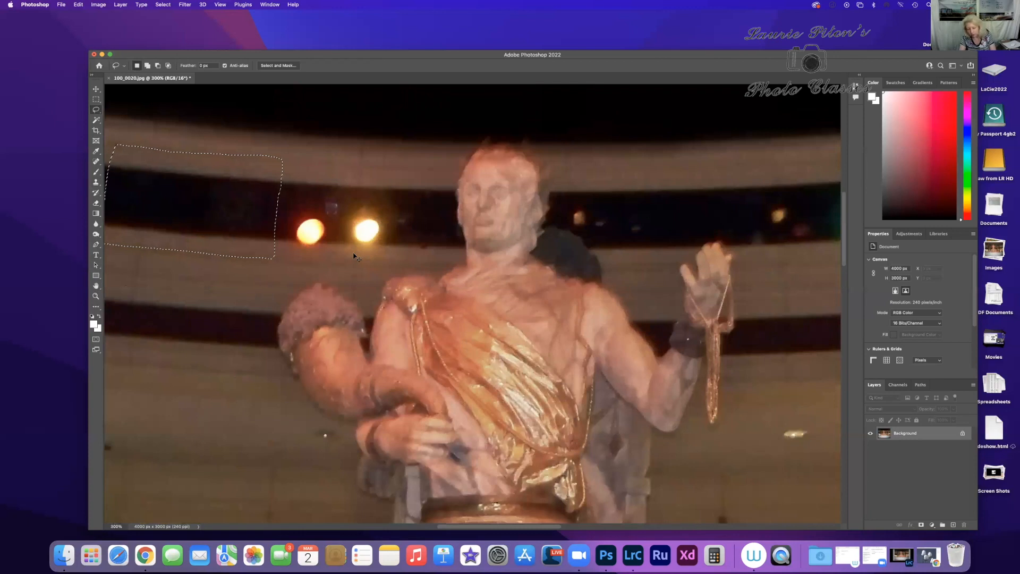
key("super+minus")
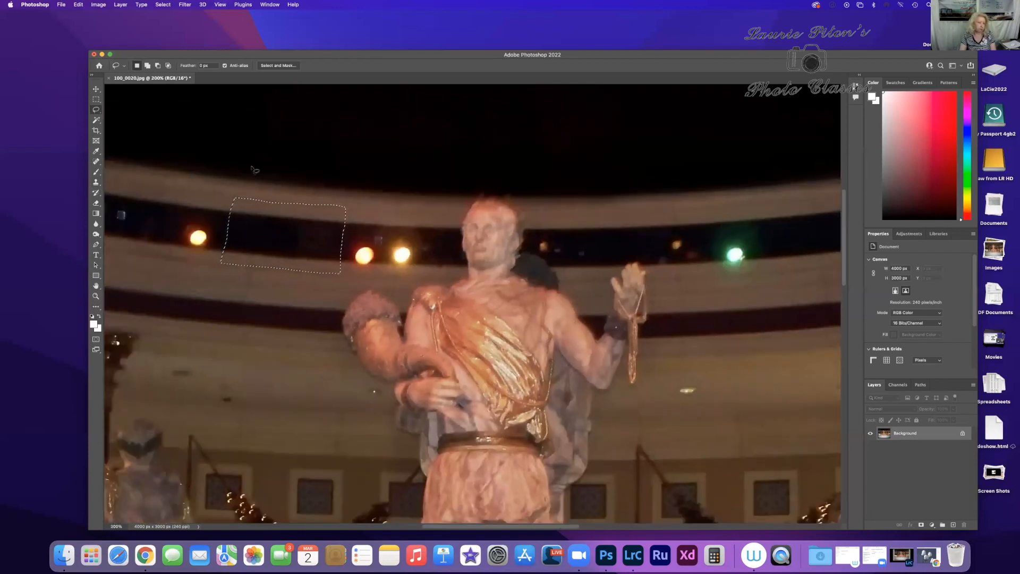
Step: Copy the selected ceiling band section and paste it onto a new layer
left_click(79, 6)
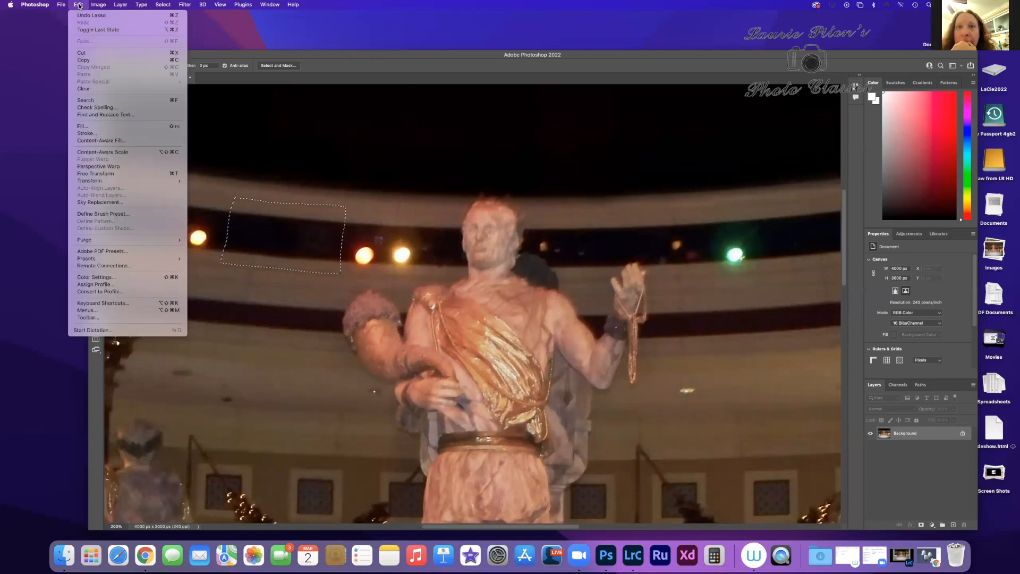
left_click(109, 60)
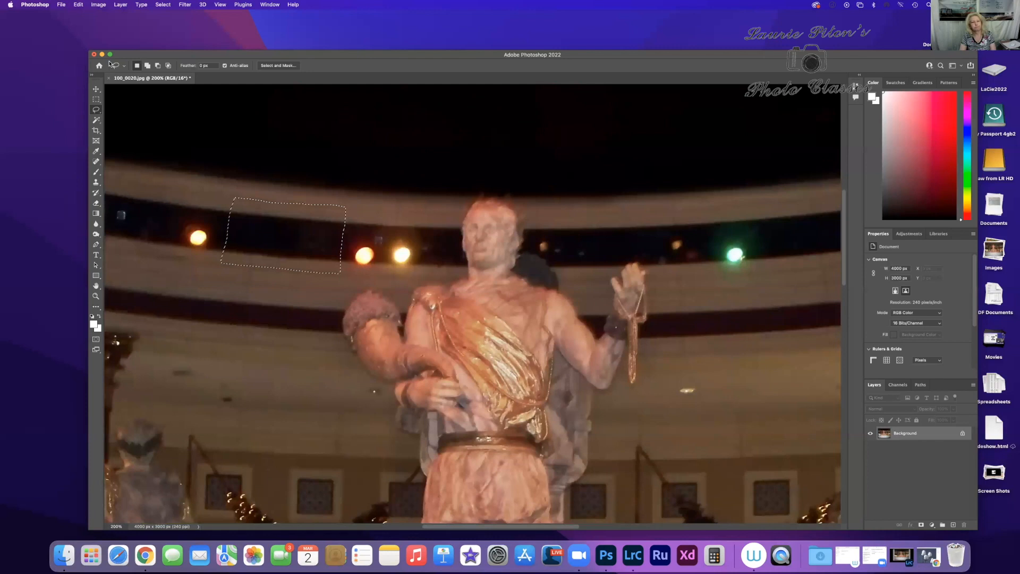
left_click(78, 6)
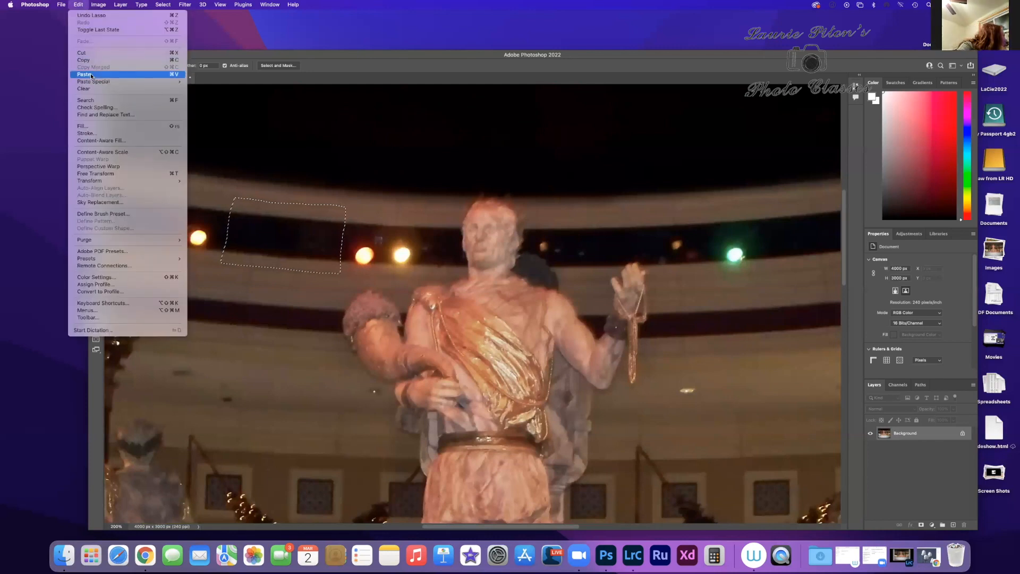
left_click(91, 76)
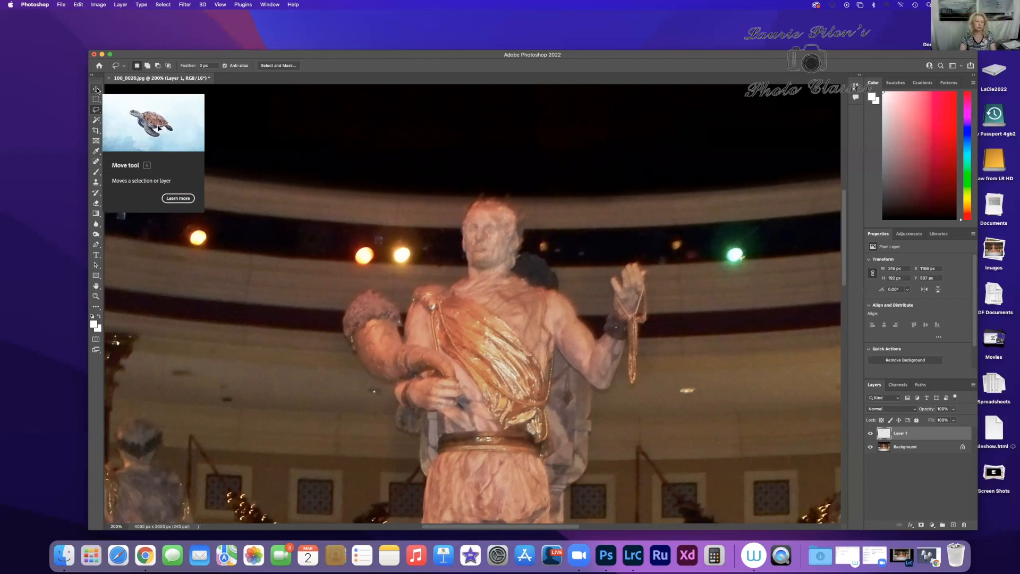
Step: Move the pasted band patch over the orange light pair beside the statue's head, aligned with the ceiling stripes
scroll(97, 90, "right", 2)
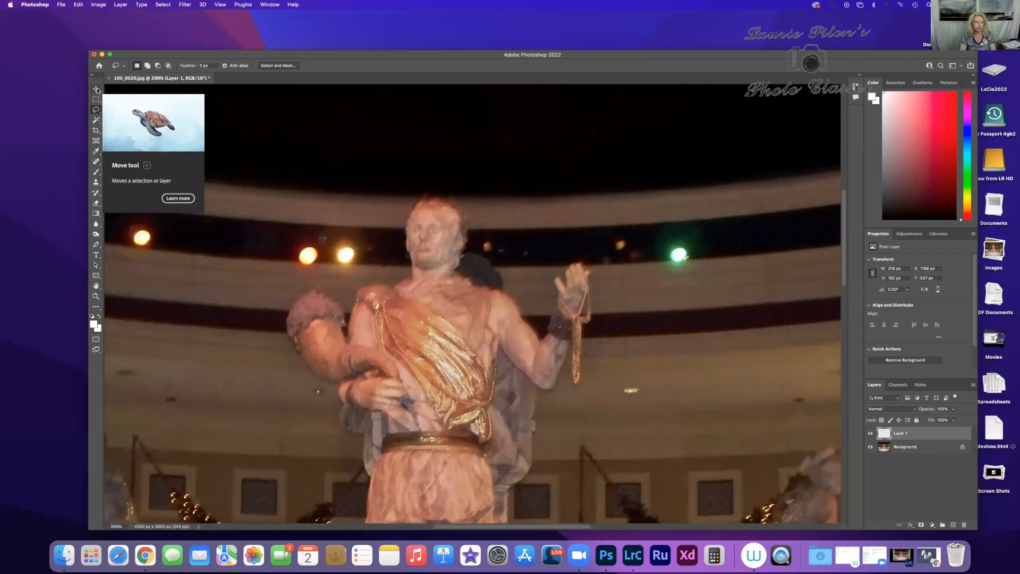
scroll(97, 90, "left", 2)
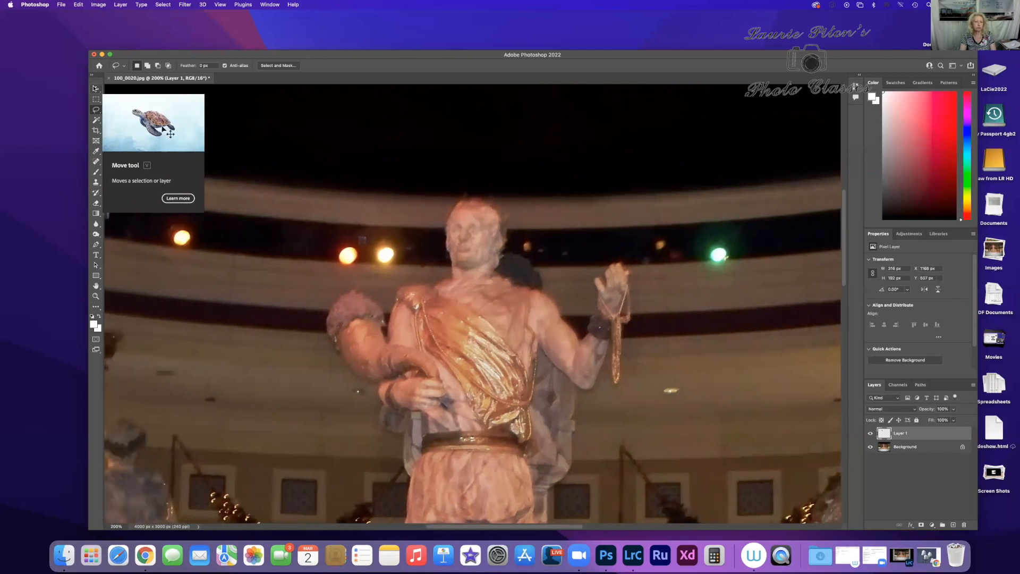
left_click(97, 90)
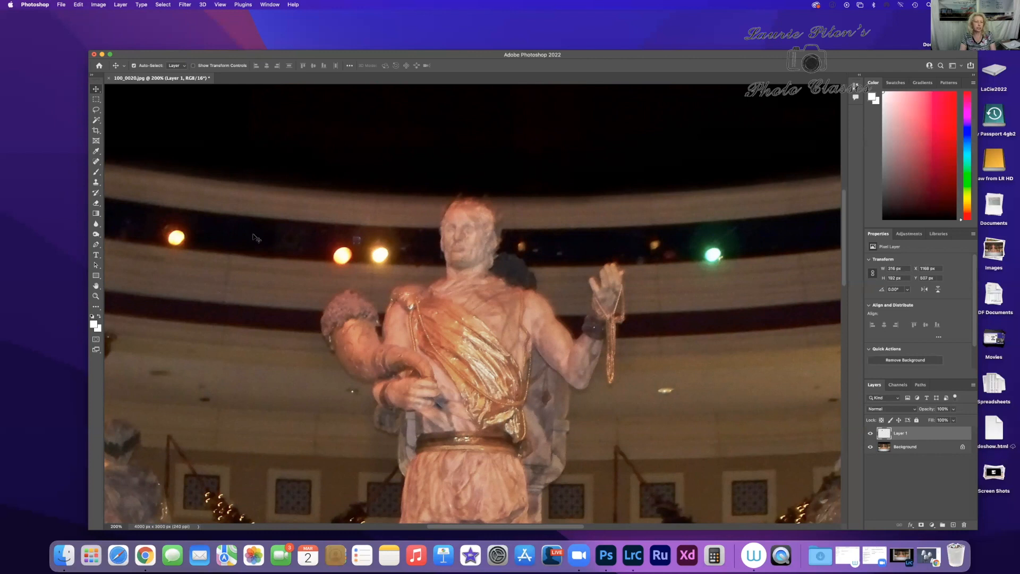
left_click_drag(258, 238, 351, 246)
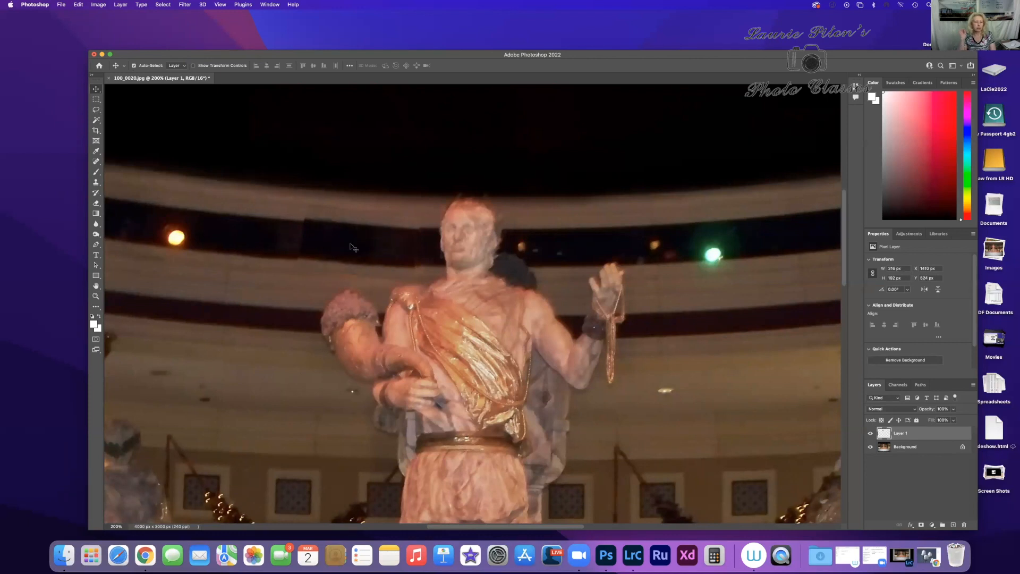
left_click_drag(352, 247, 391, 229)
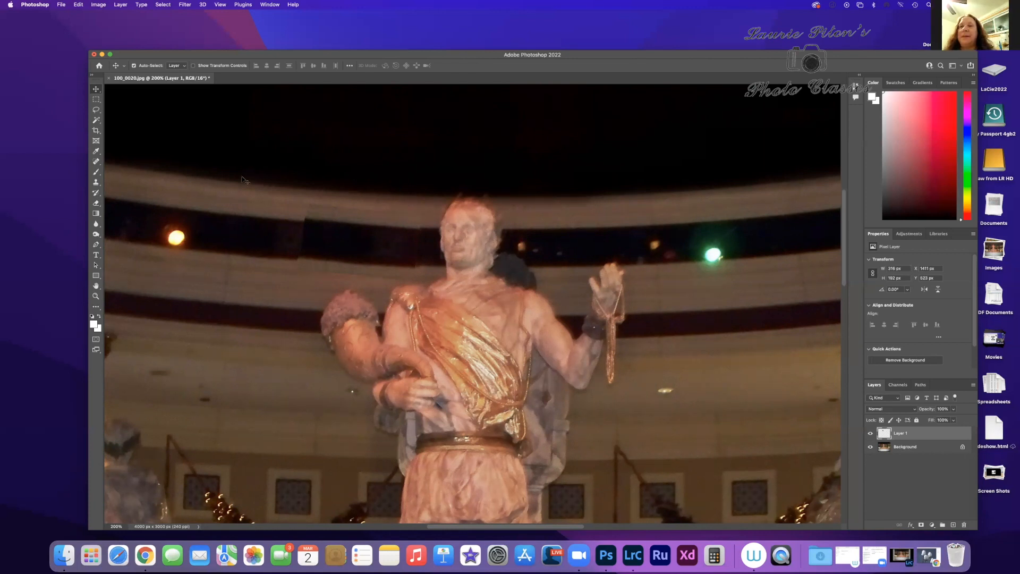
Step: Save the layered image on the computer as 100_0020-Edit.psd in Photoshop format with Maximize Compatibility enabled
left_click(61, 5)
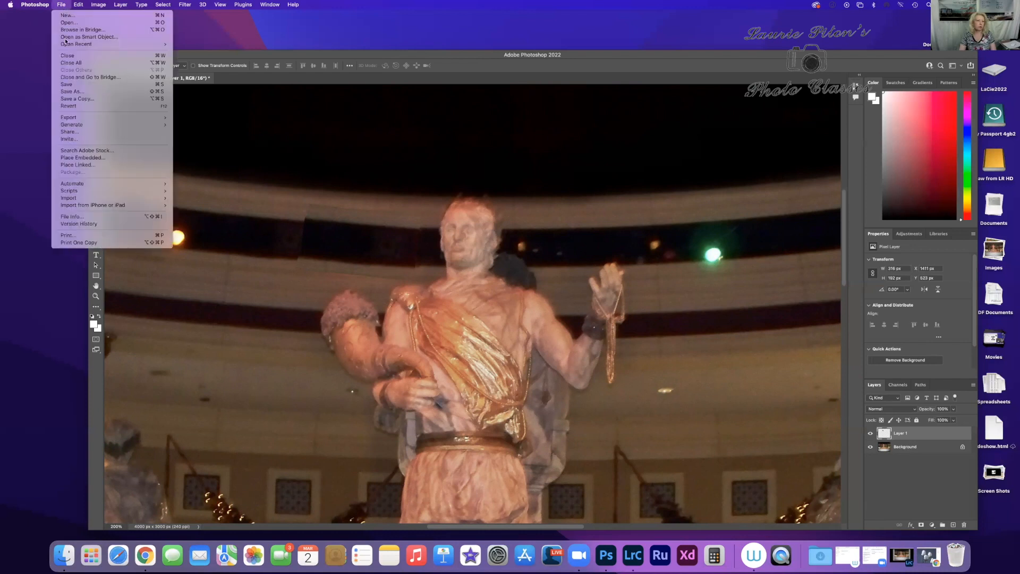
left_click(89, 93)
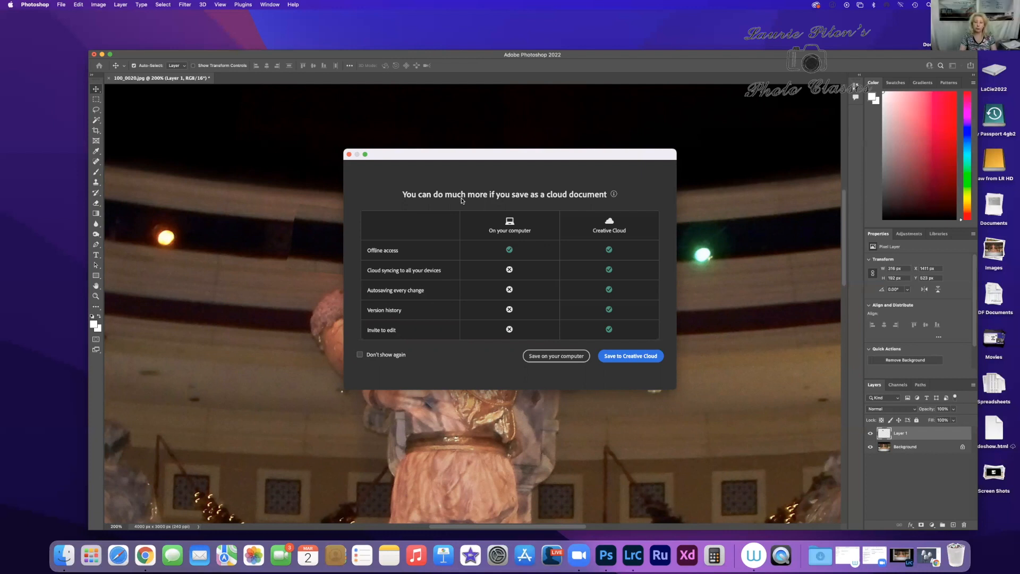
left_click(564, 359)
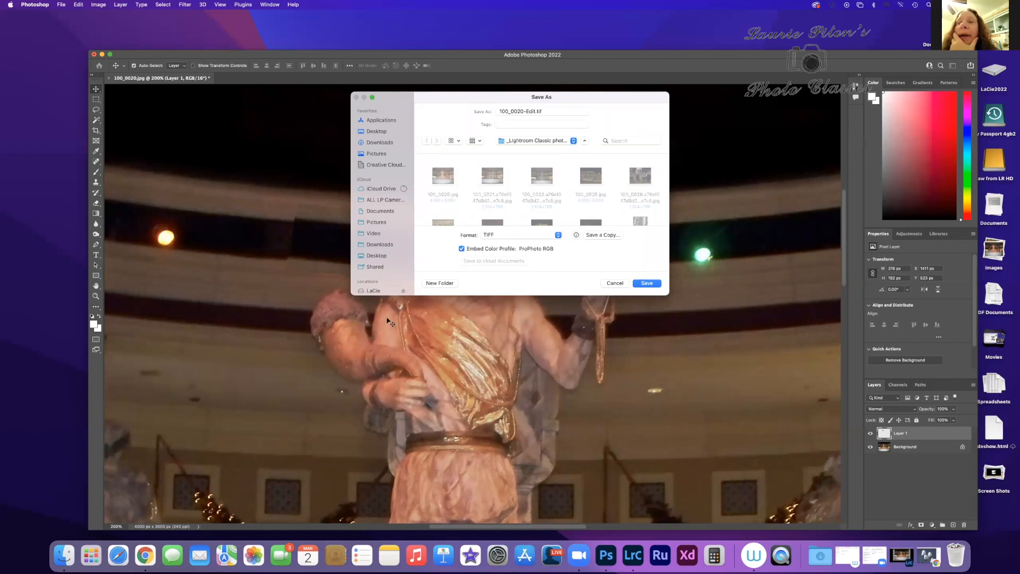
left_click(557, 236)
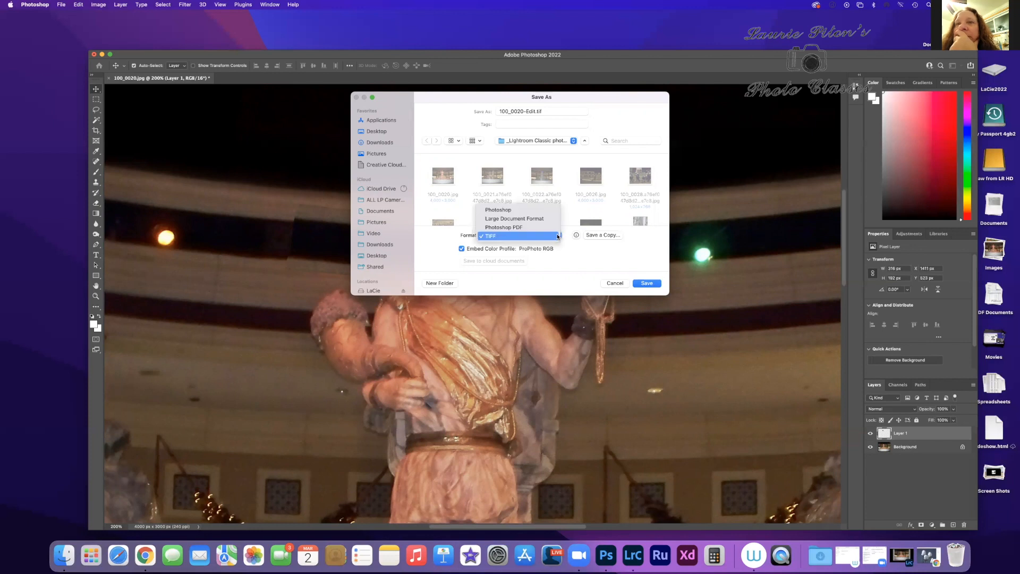
left_click(530, 210)
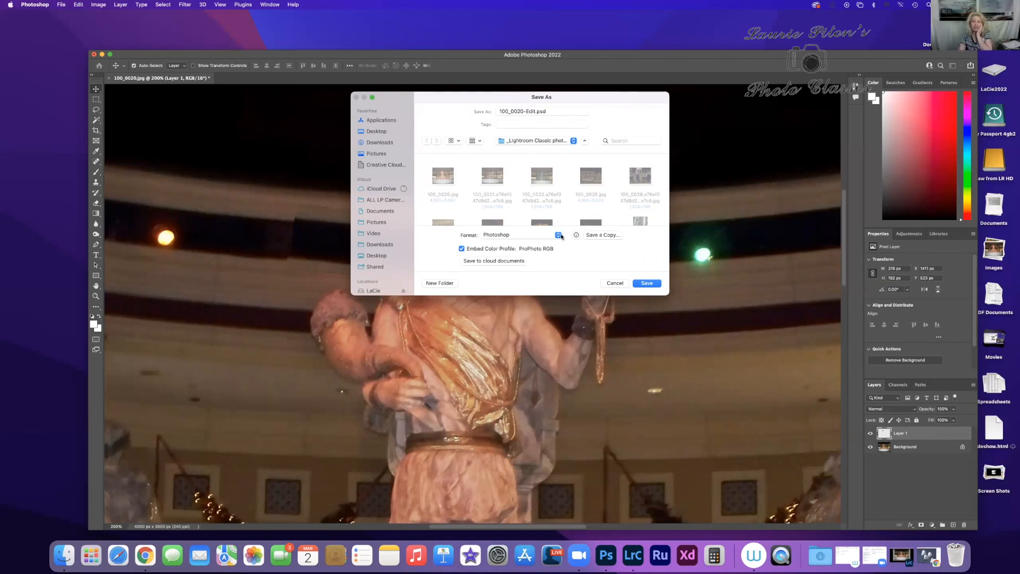
left_click(647, 283)
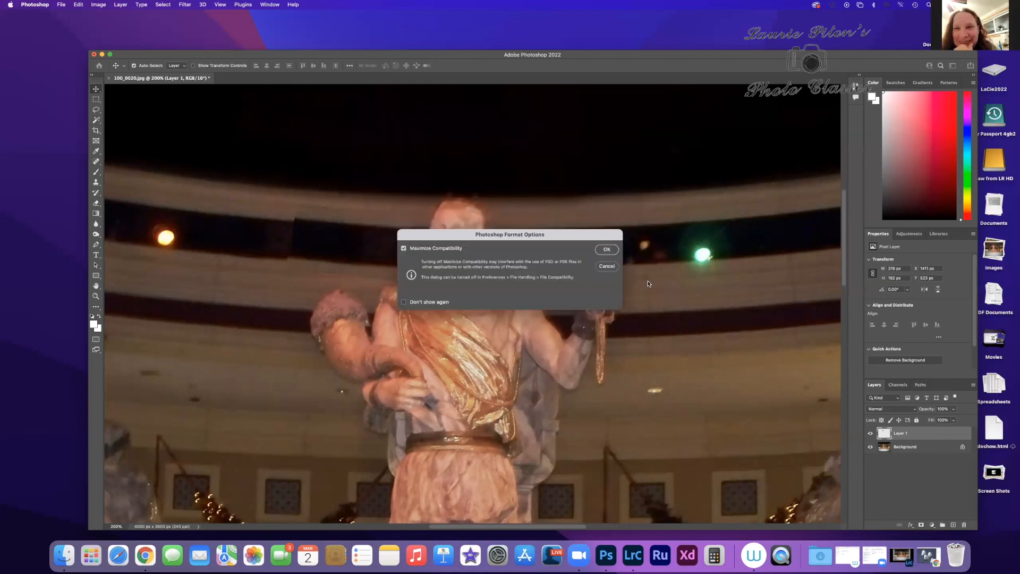
left_click(607, 249)
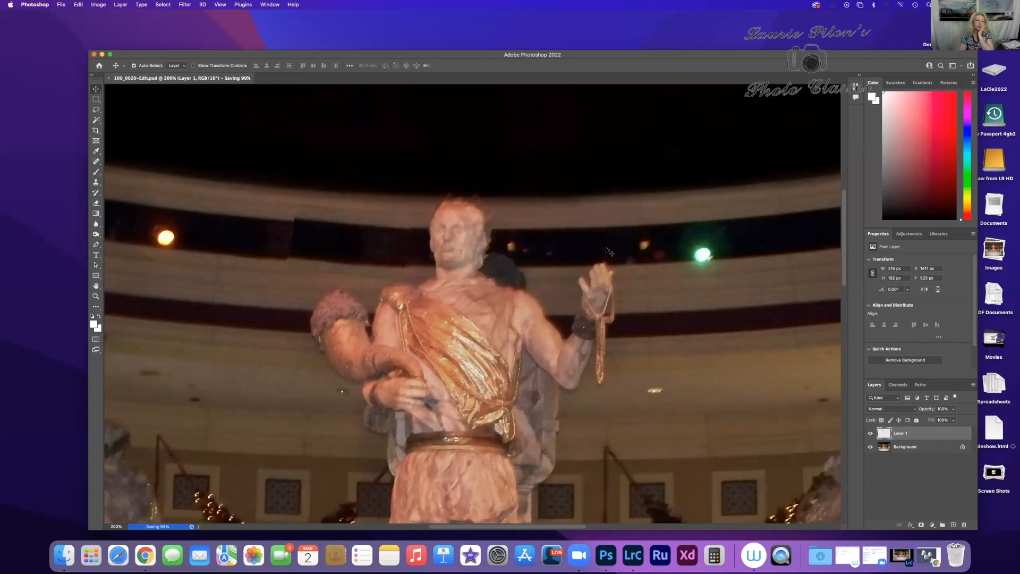
Step: Switch to Lightroom Classic and show 100_0020-Edit.psd in the Develop view
left_click(633, 555)
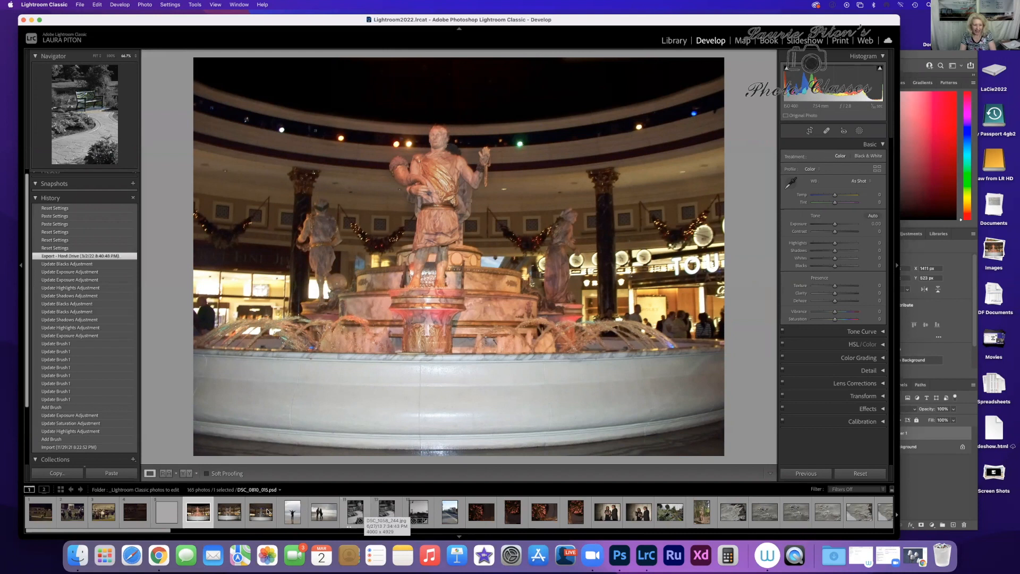
left_click(165, 513)
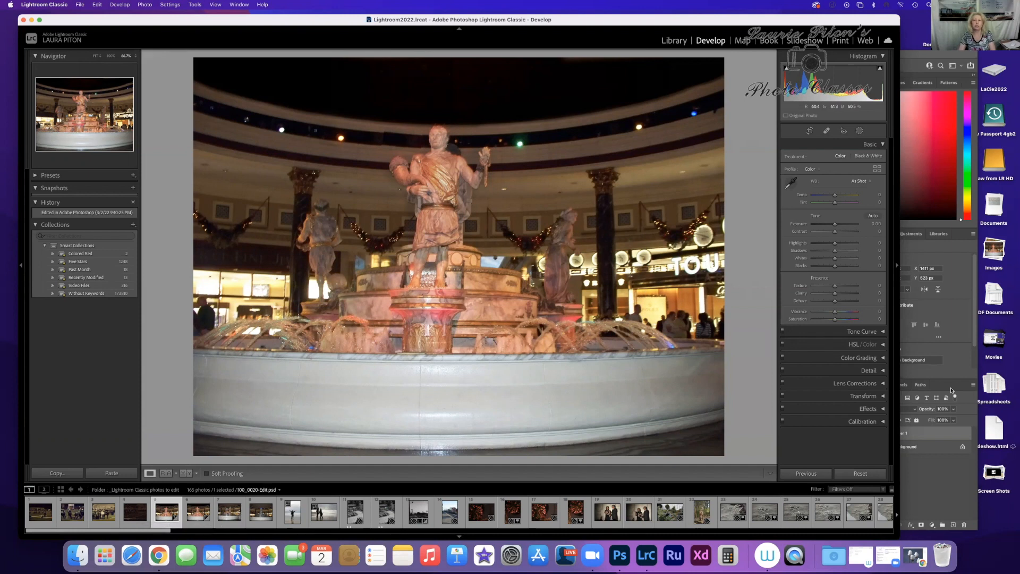
Step: Switch back to Photoshop and zoom out to 66.7% to view the whole edited fountain photo
left_click(907, 68)
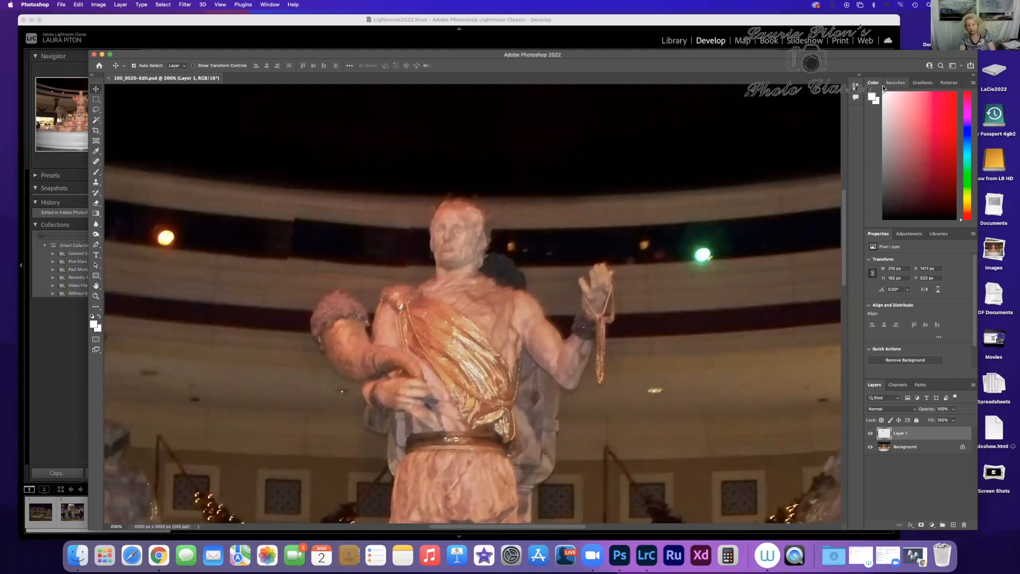
key("super+minus")
key("super+minus")
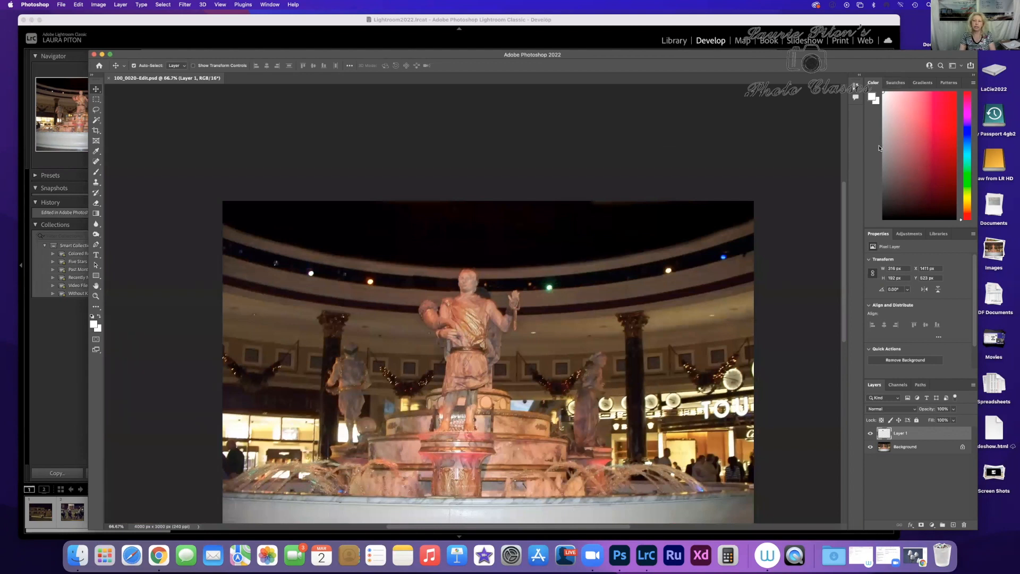
left_click_drag(845, 213, 847, 251)
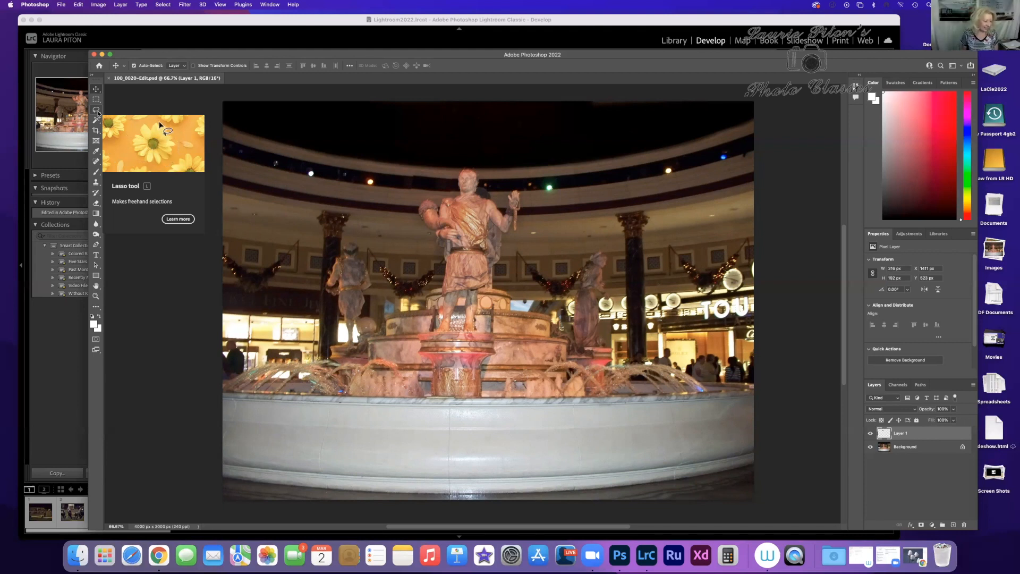
scroll(120, 122, "right", 3)
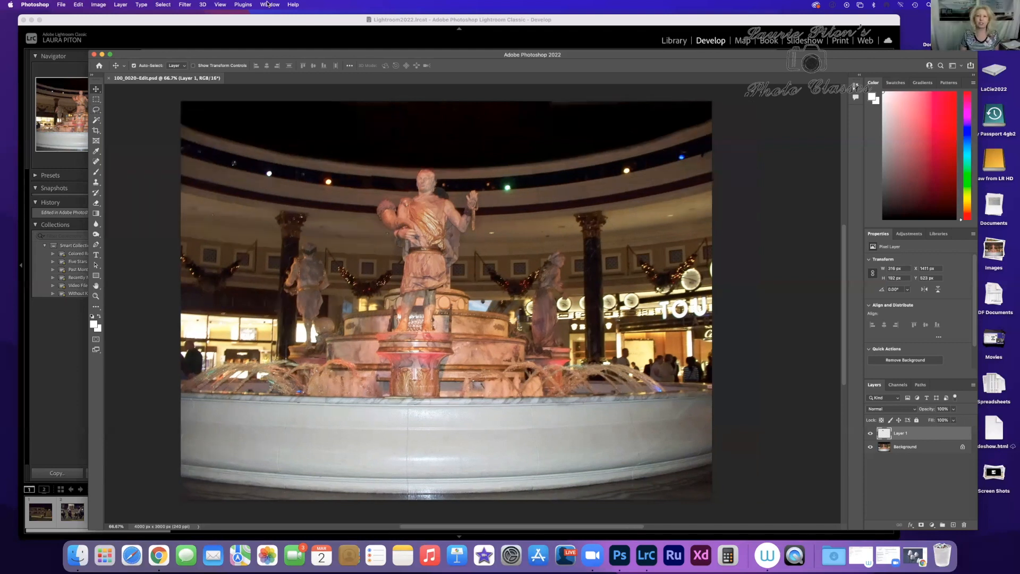